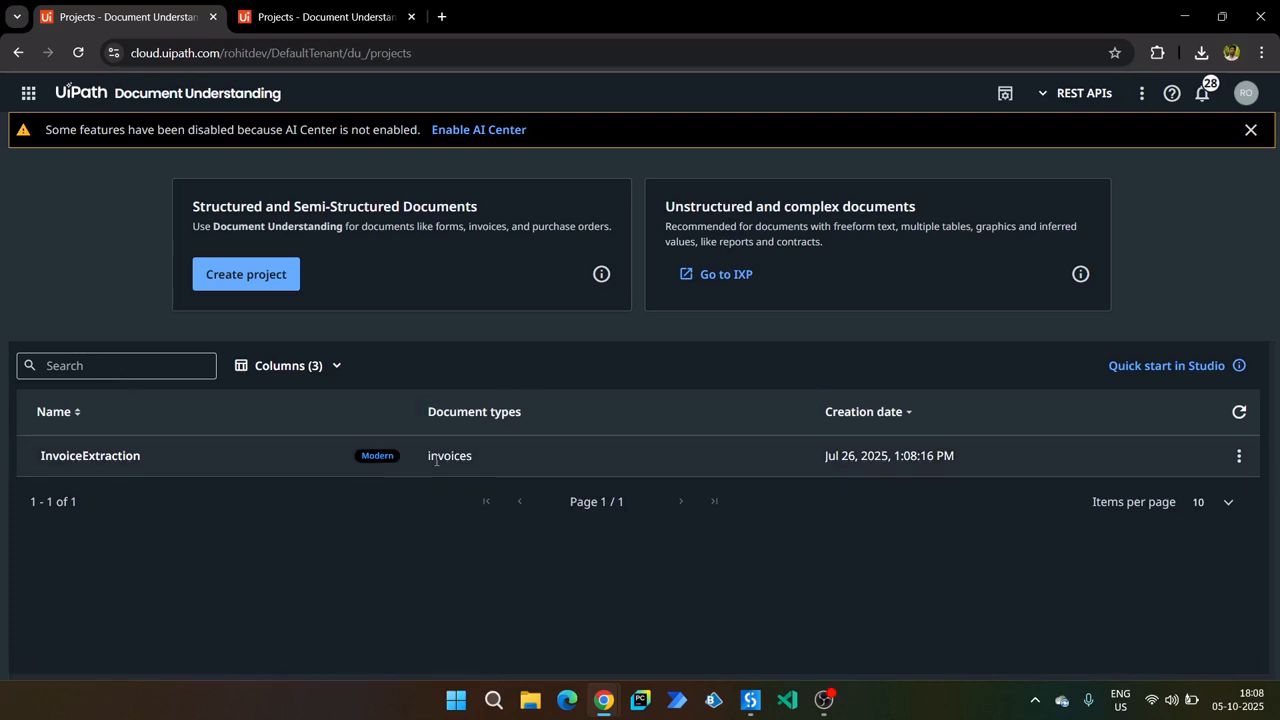
Open the InvoiceExtraction project, expand its Invoices document type, and preview the second sample invoice.
click(86, 460)
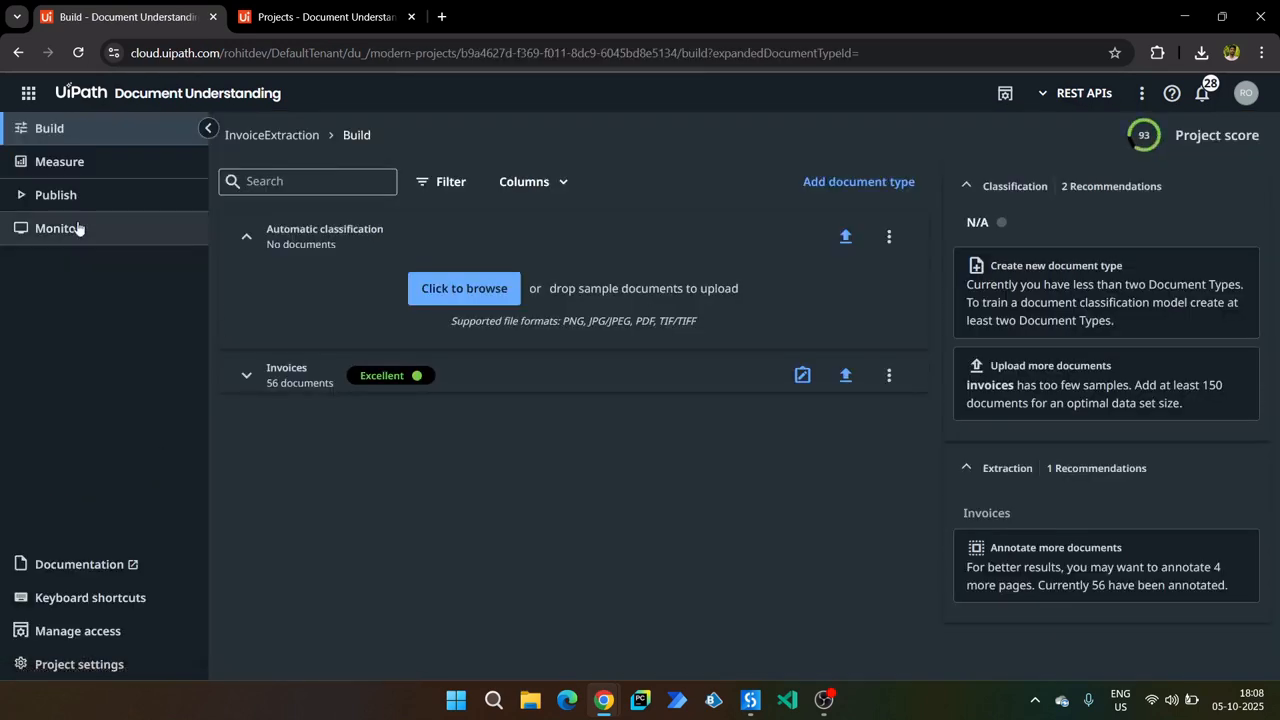
click(345, 378)
scroll(383, 458, down, 1)
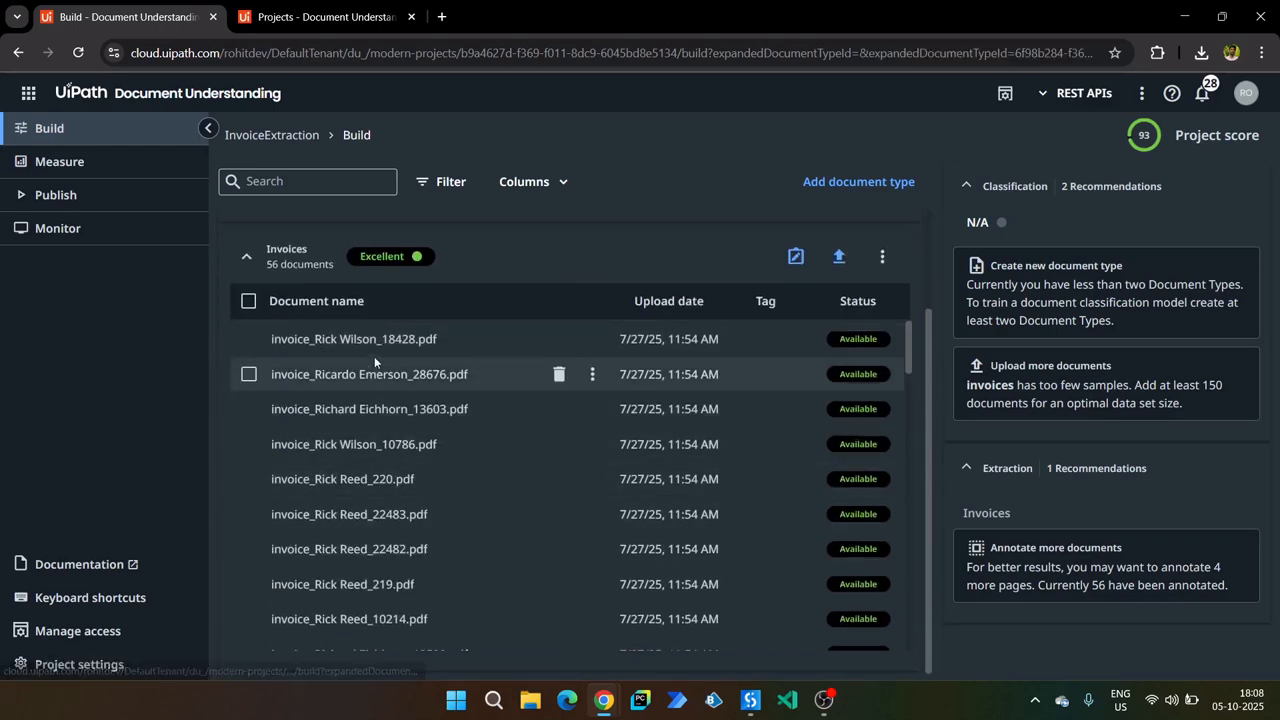
click(358, 378)
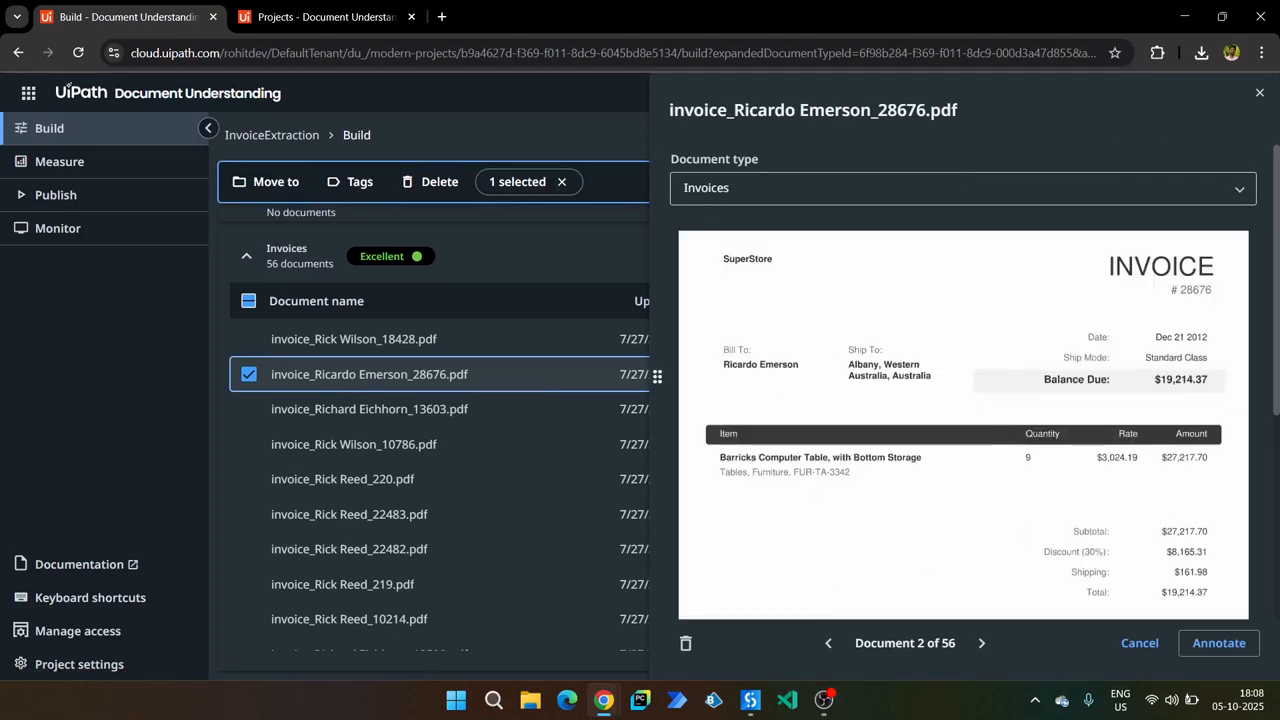
click(1259, 92)
Open the document type manager for Invoices and review its extraction fields, including Invoice Number and Invoice Date.
click(882, 257)
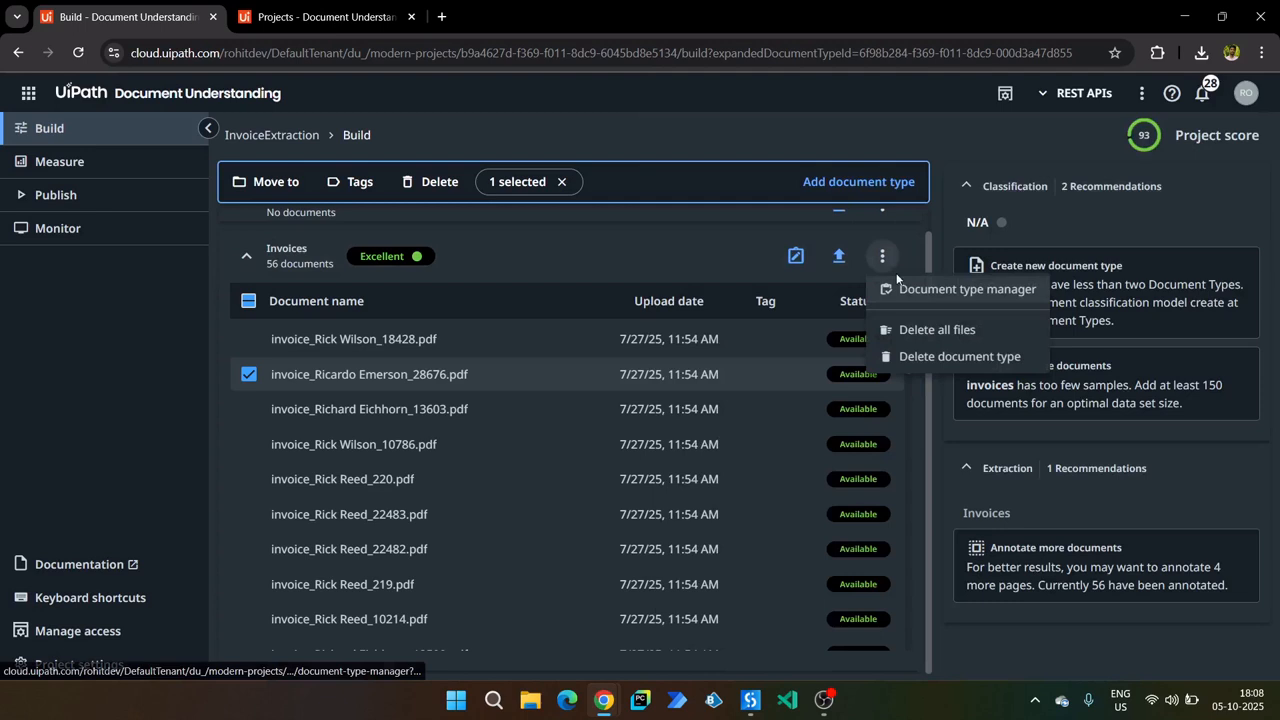
click(946, 288)
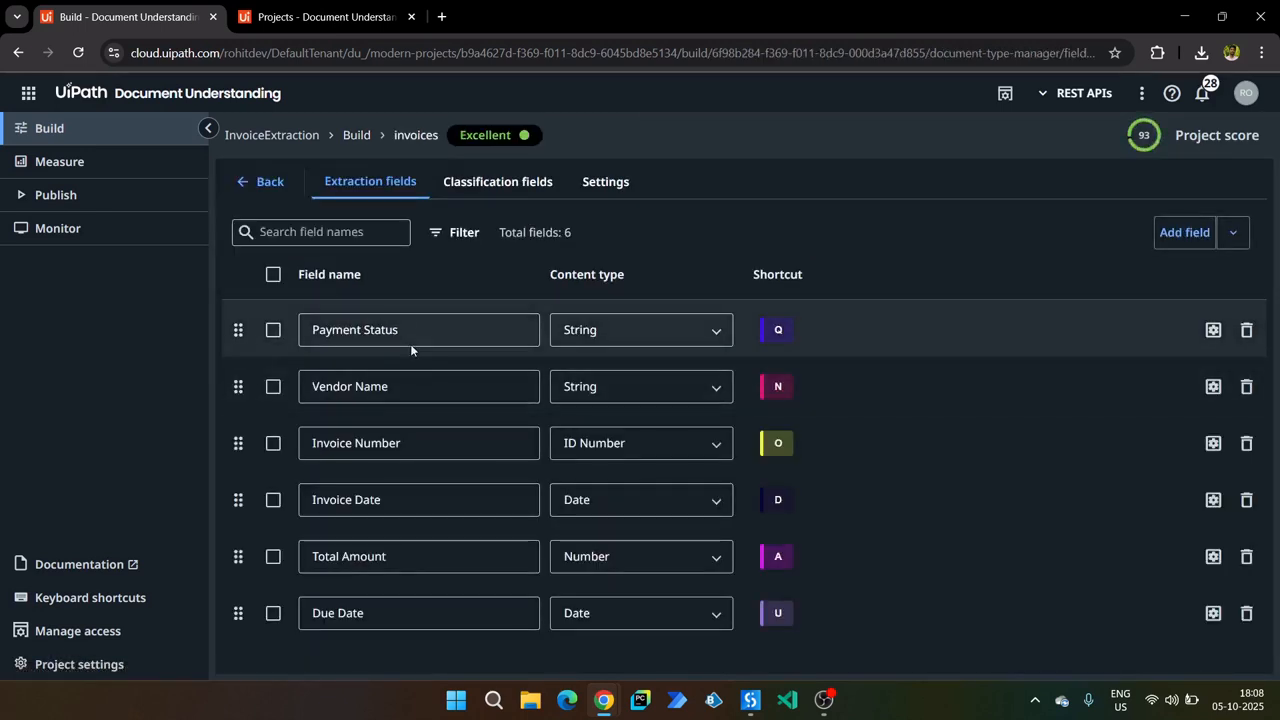
click(409, 446)
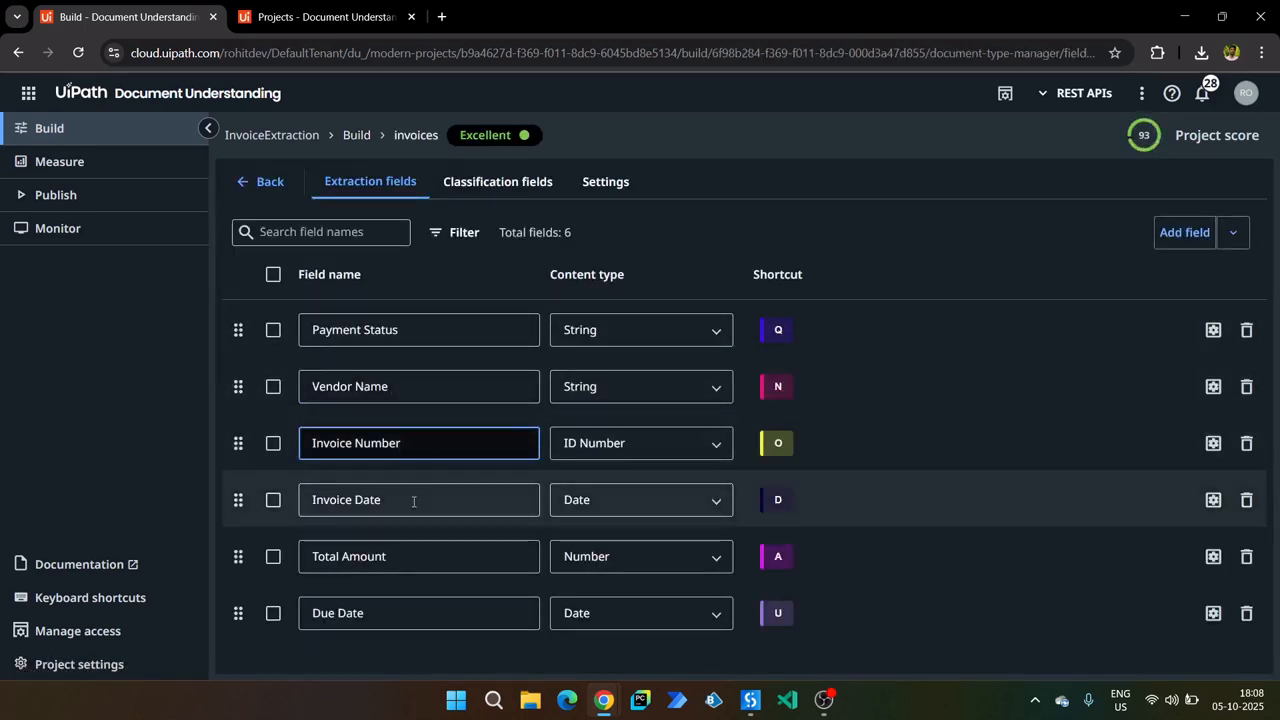
click(411, 501)
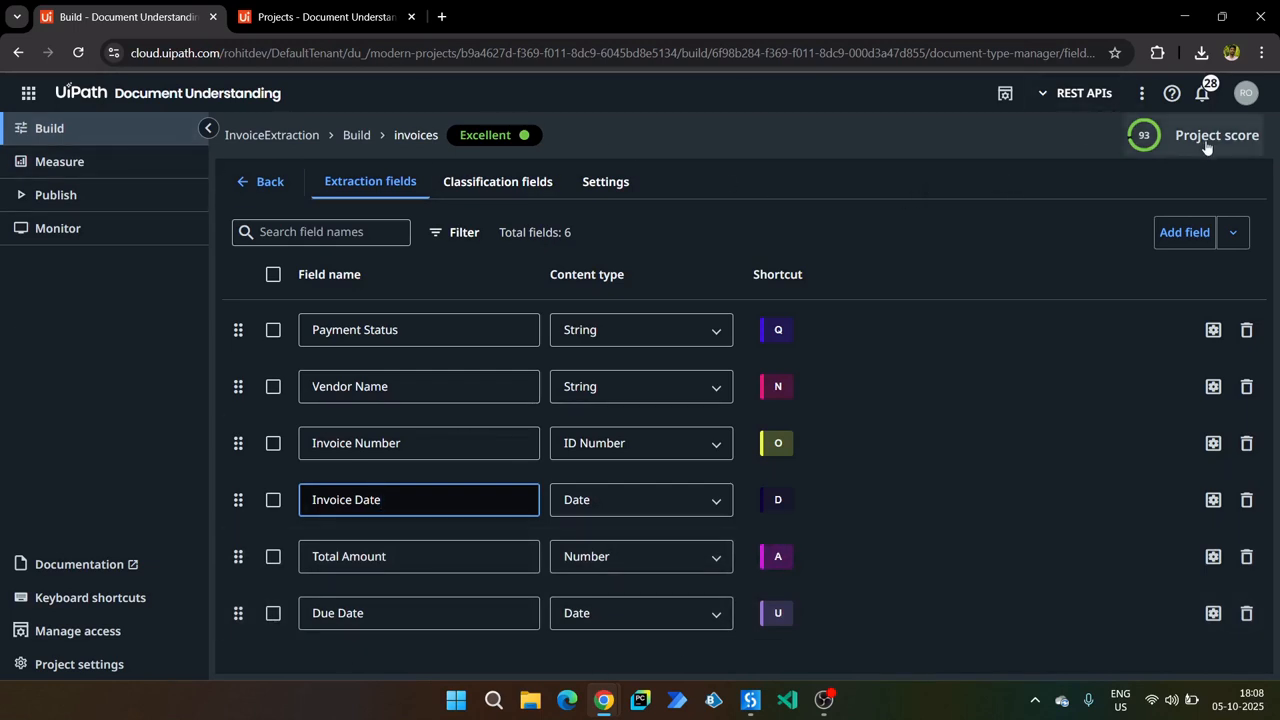
Review the project score details and the published project versions, and return to the Build page.
click(1143, 134)
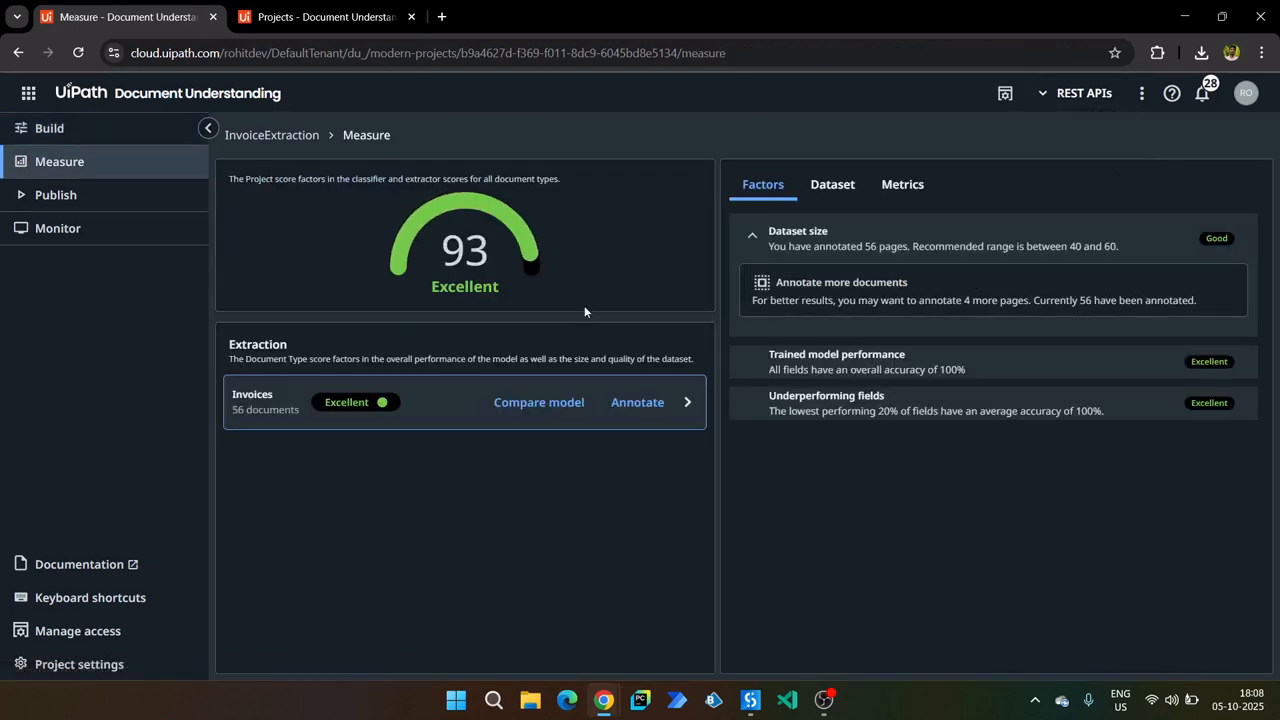
click(48, 196)
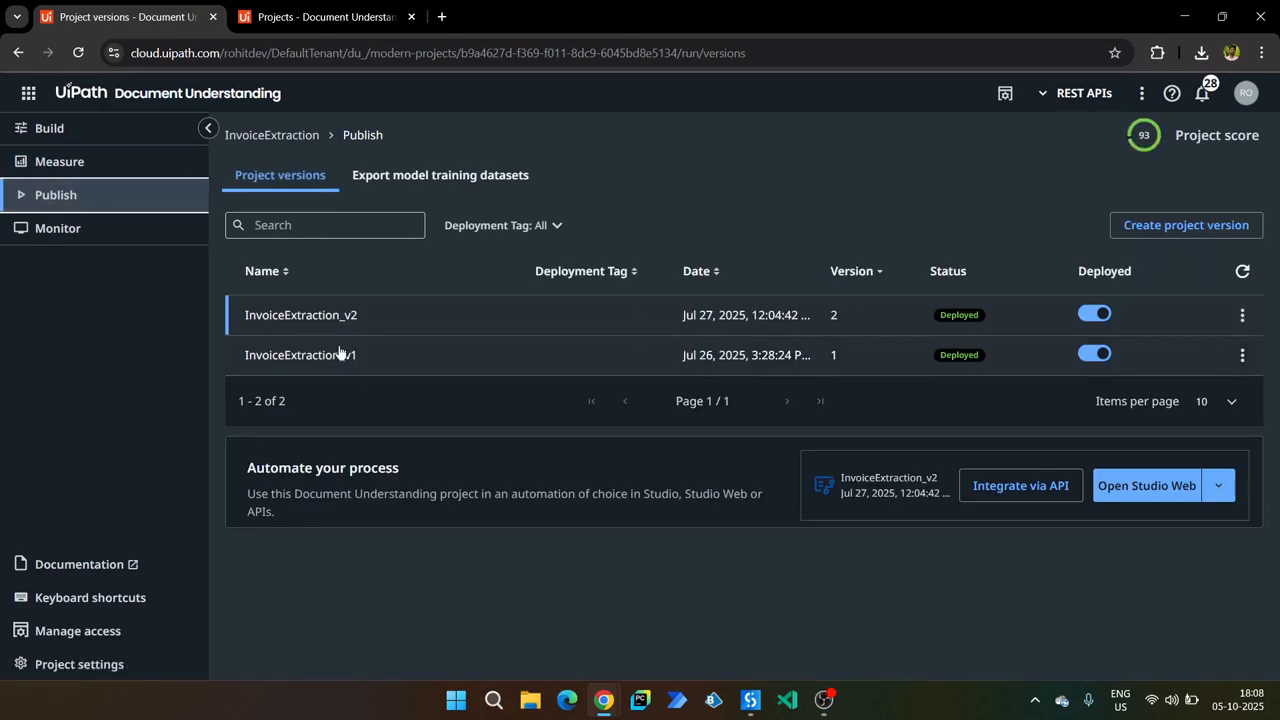
click(93, 132)
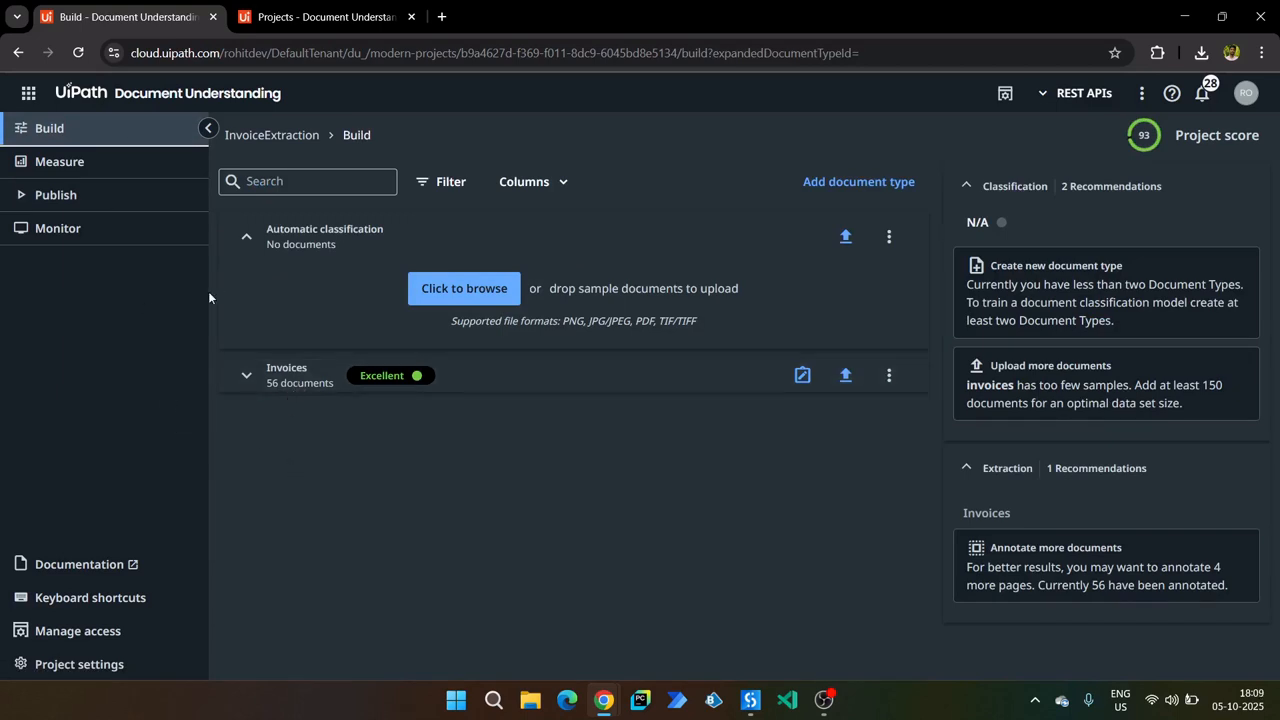
click(321, 6)
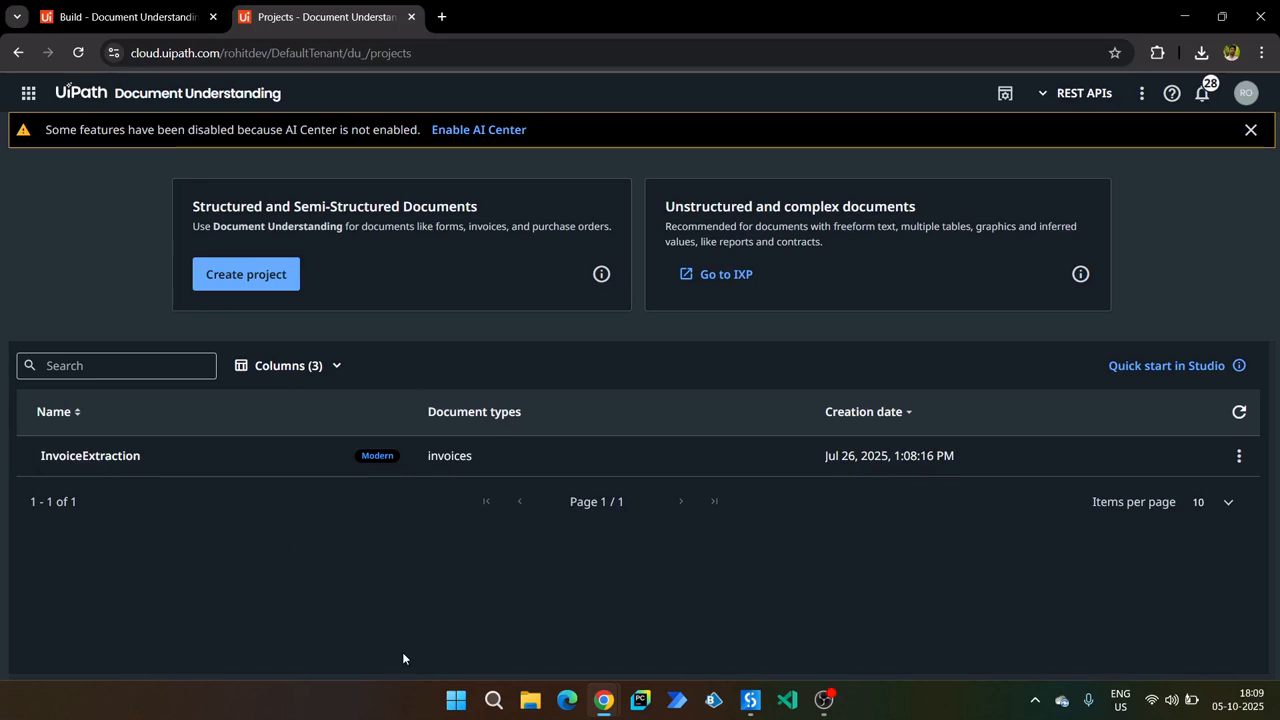
click(118, 12)
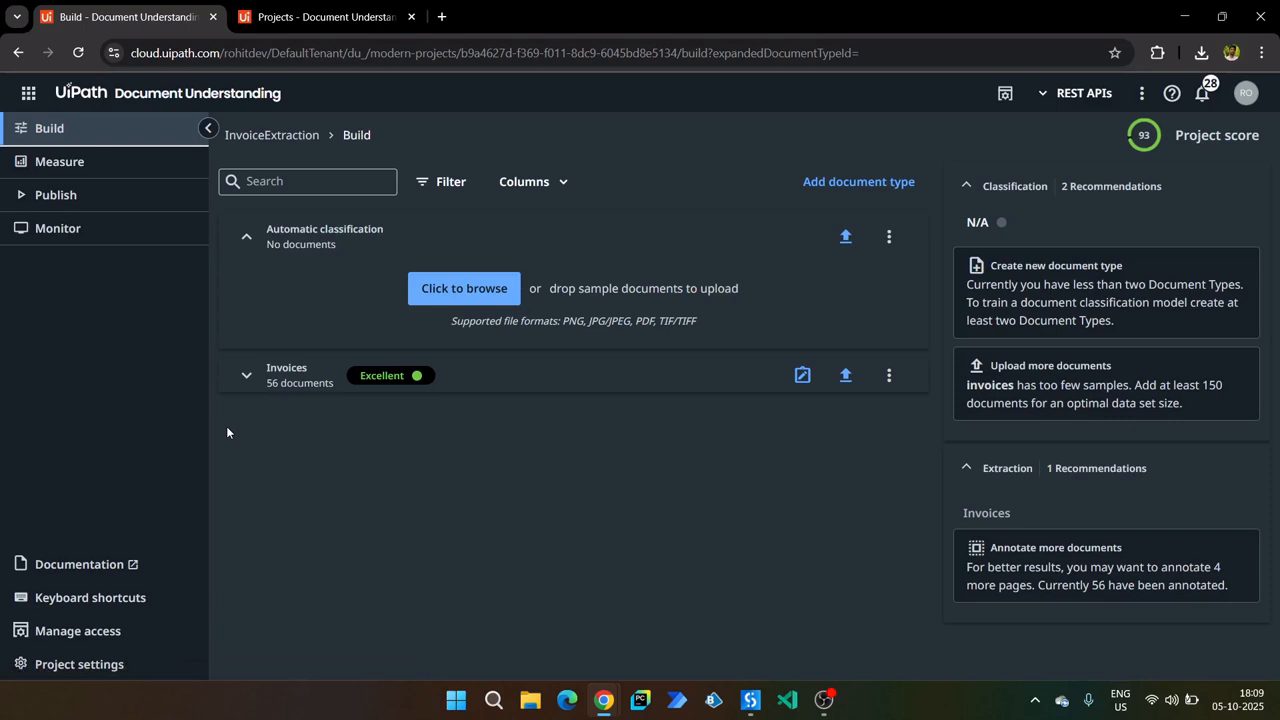
click(318, 17)
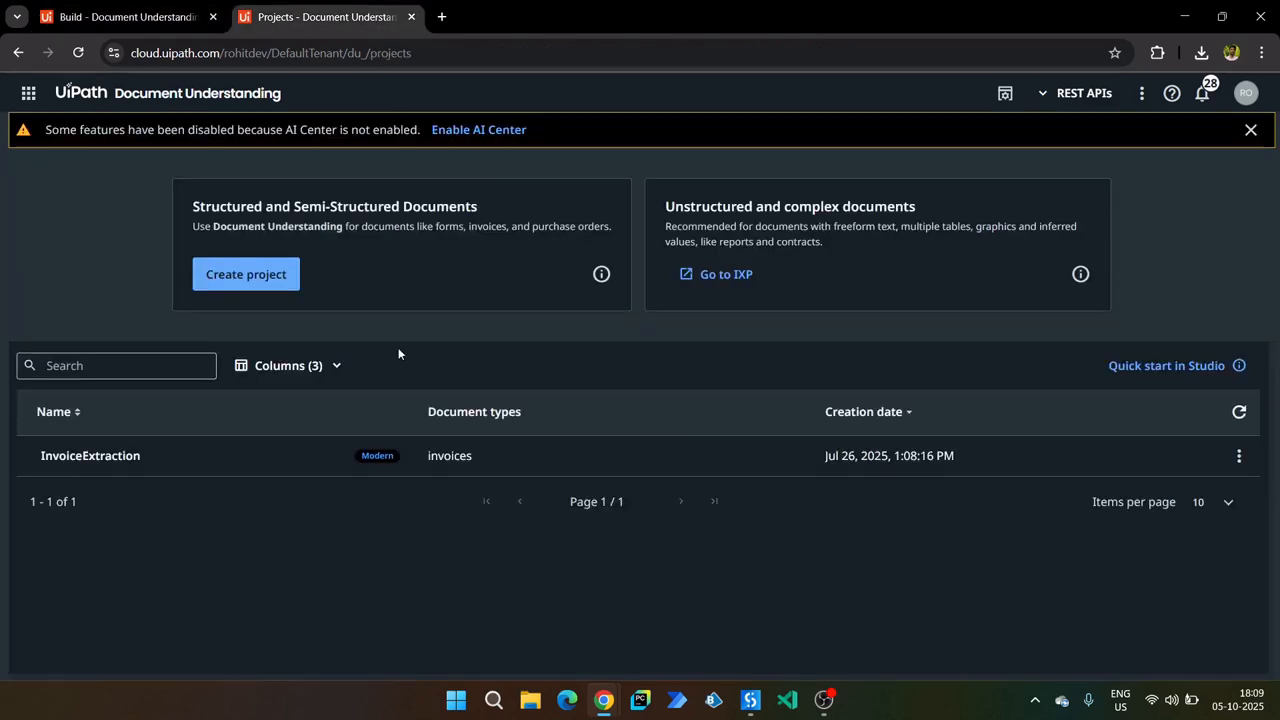
click(120, 8)
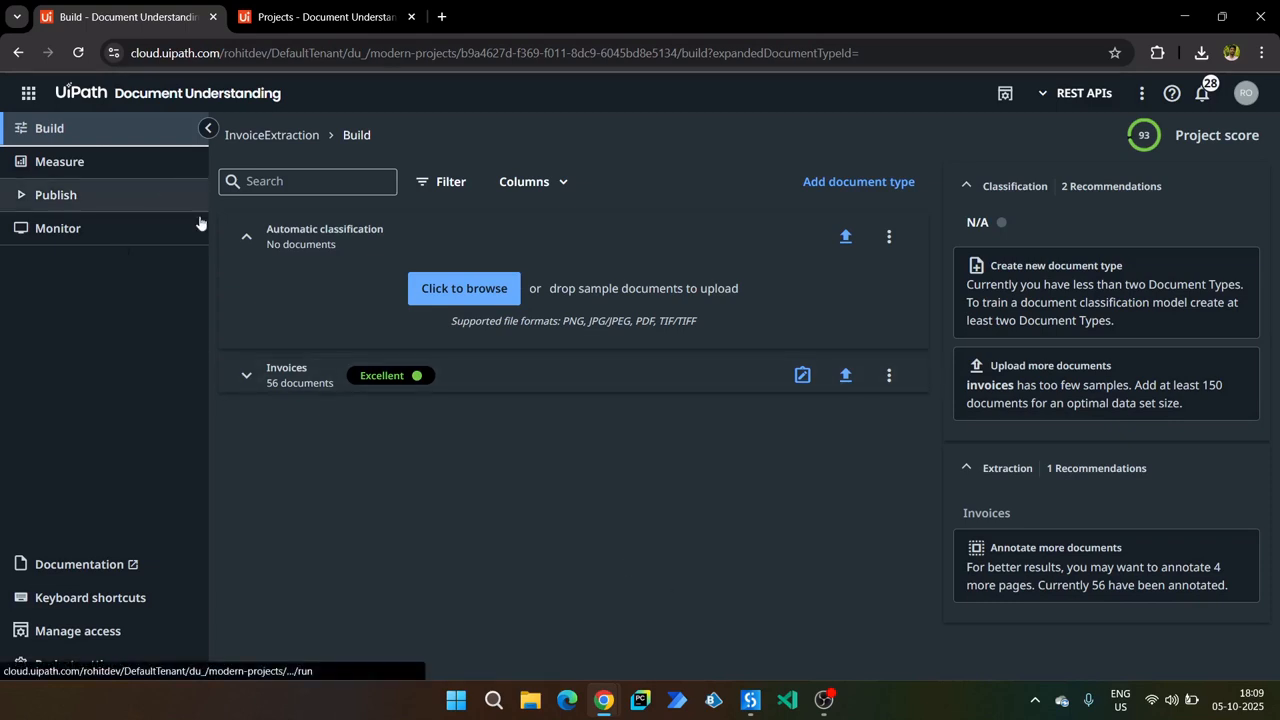
Switch to UiPath Studio and maximize the DocumentDataExtractionWorkflow project to show its Extract Document Data activity.
click(750, 702)
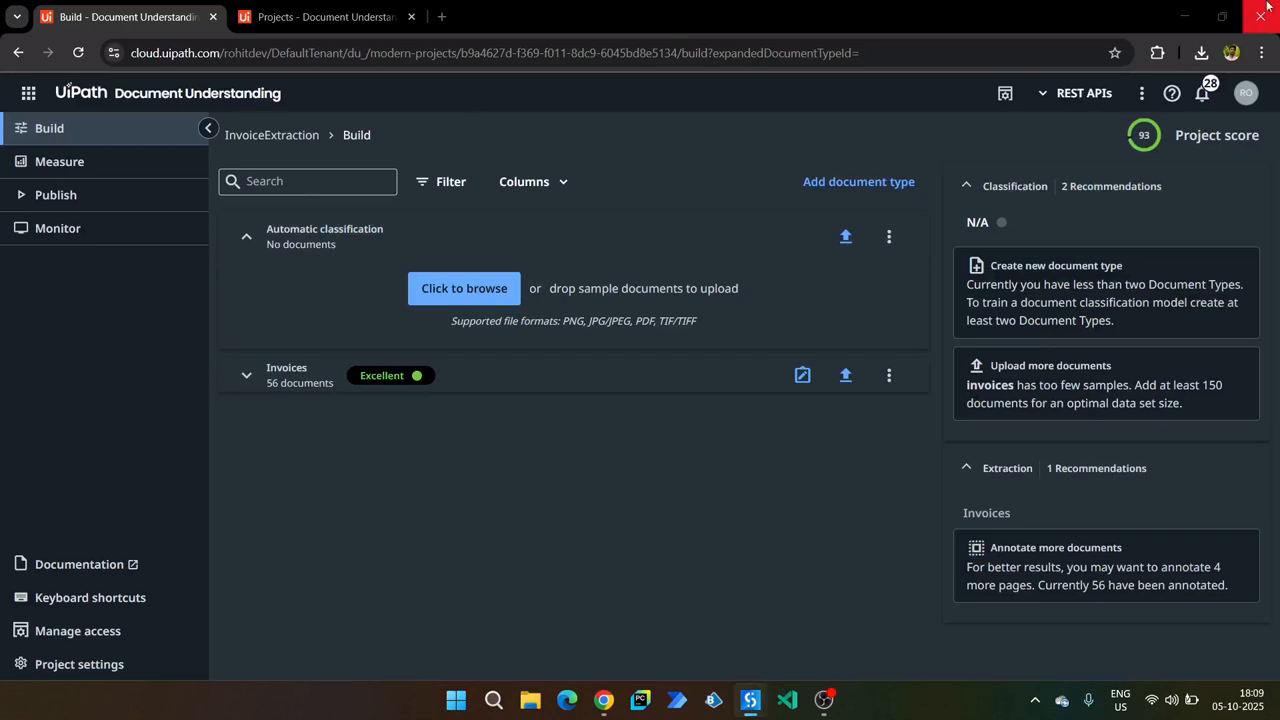
drag(1279, 158, 1027, 189)
drag(1175, 196, 832, 149)
double_click(830, 148)
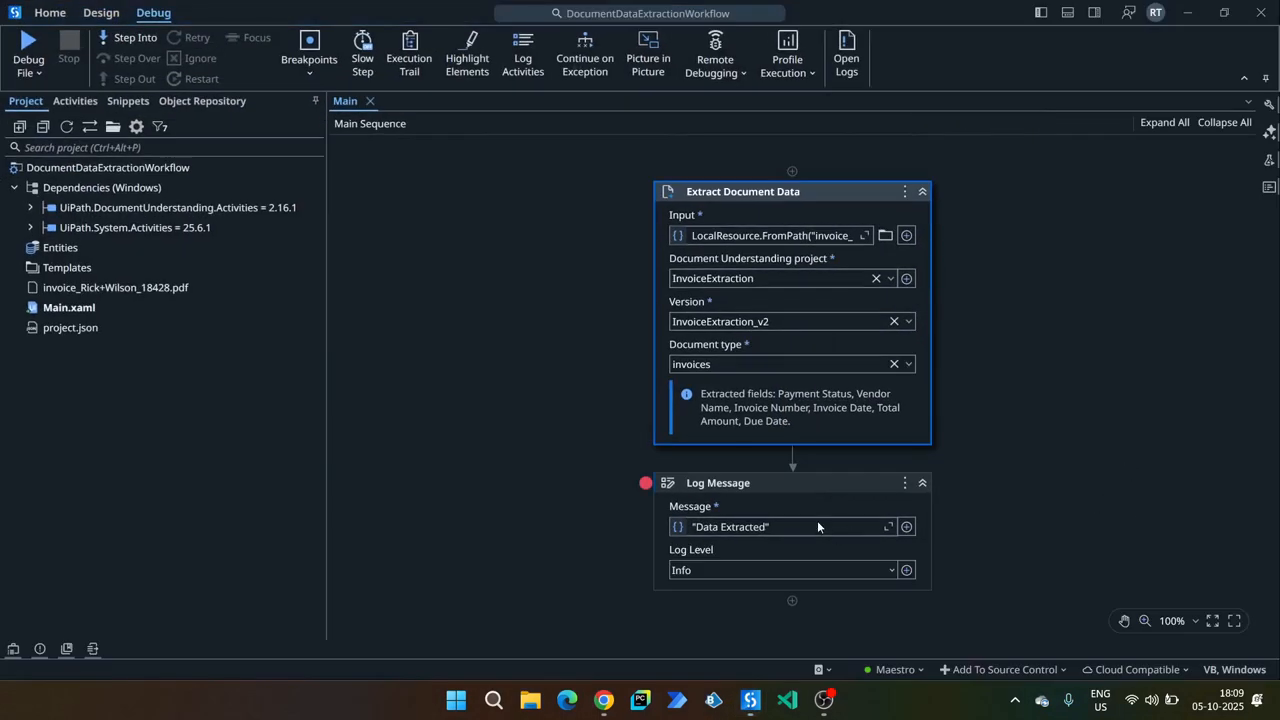
drag(604, 155, 983, 469)
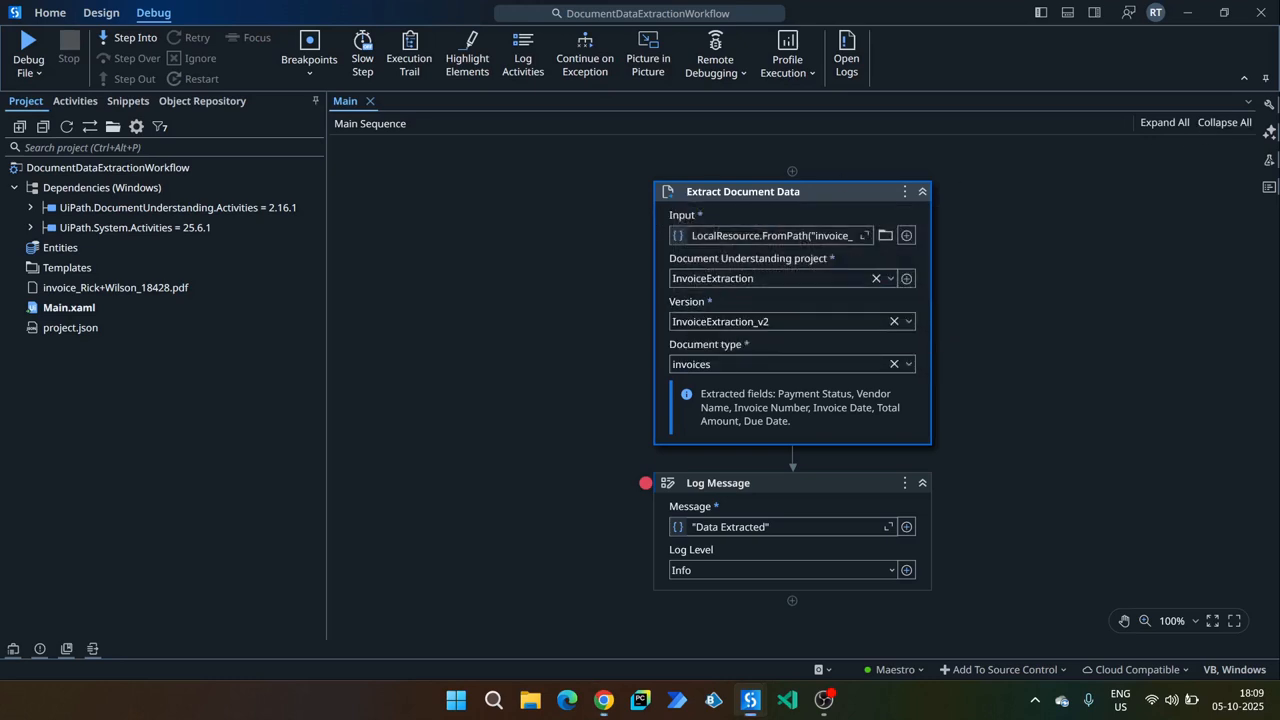
Show the Extract Document Data activity's properties, including its Document data output, and keep them docked beside the workflow.
click(1268, 105)
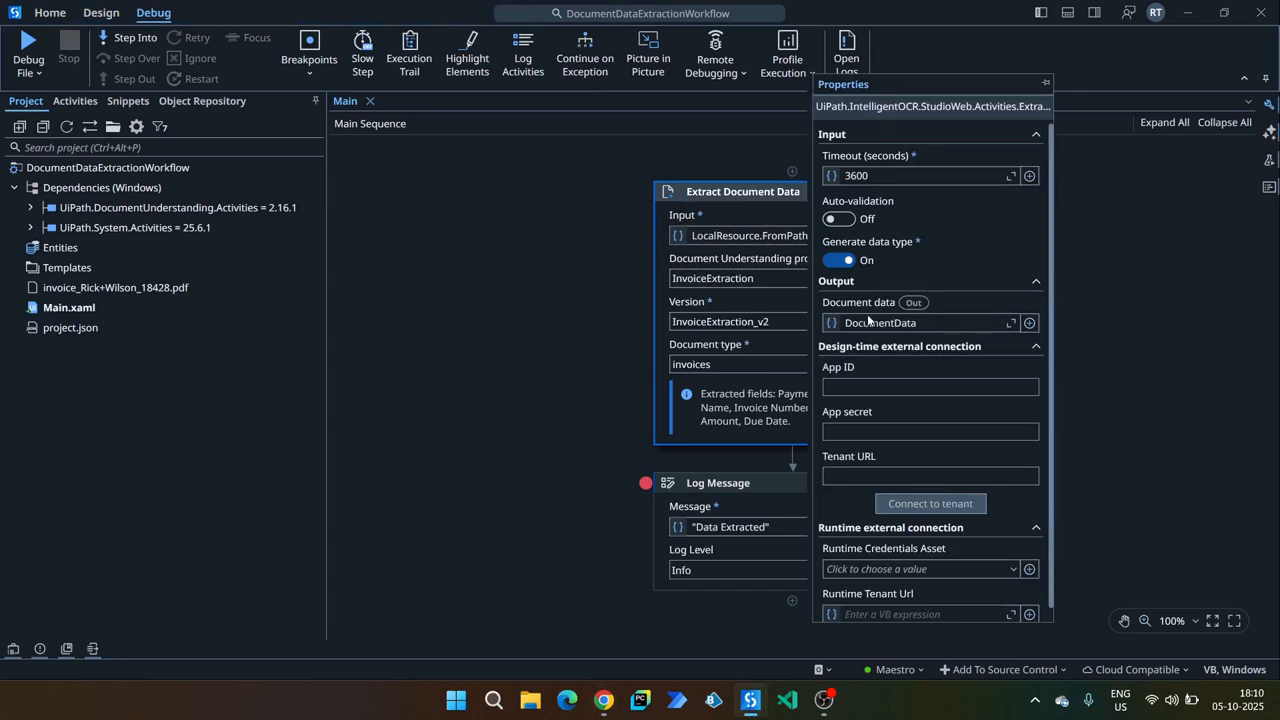
click(1044, 83)
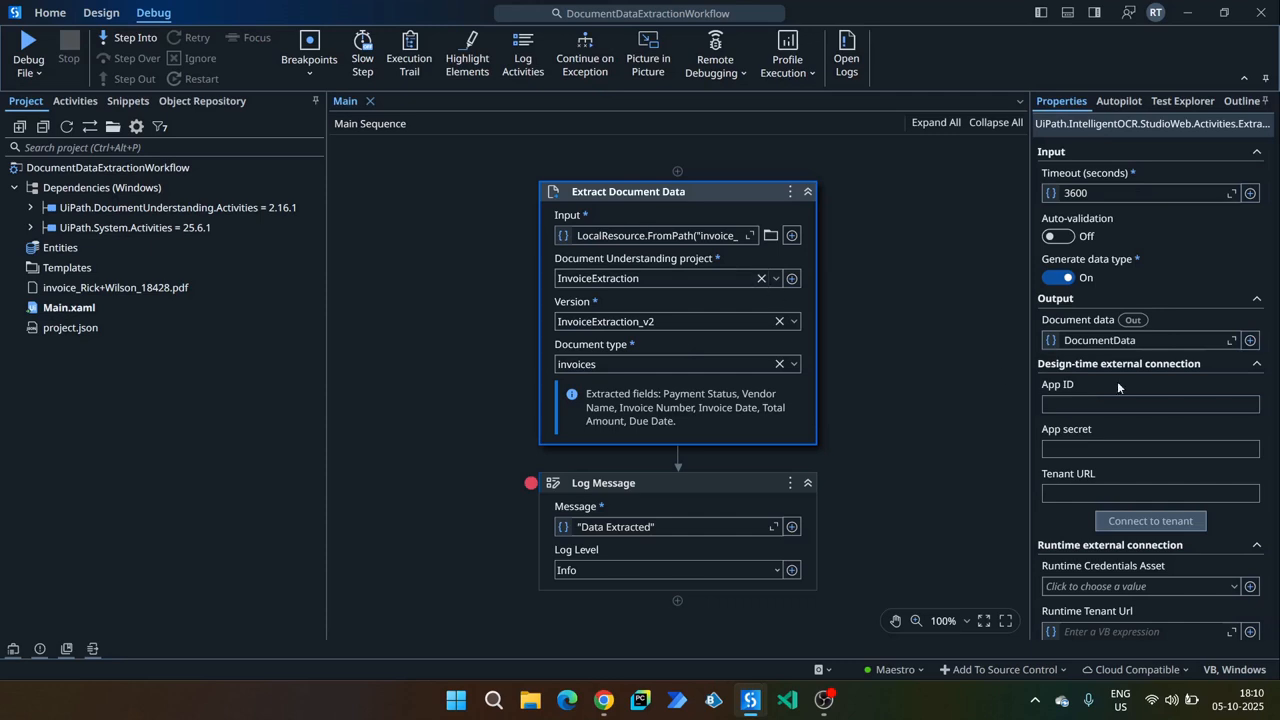
click(889, 374)
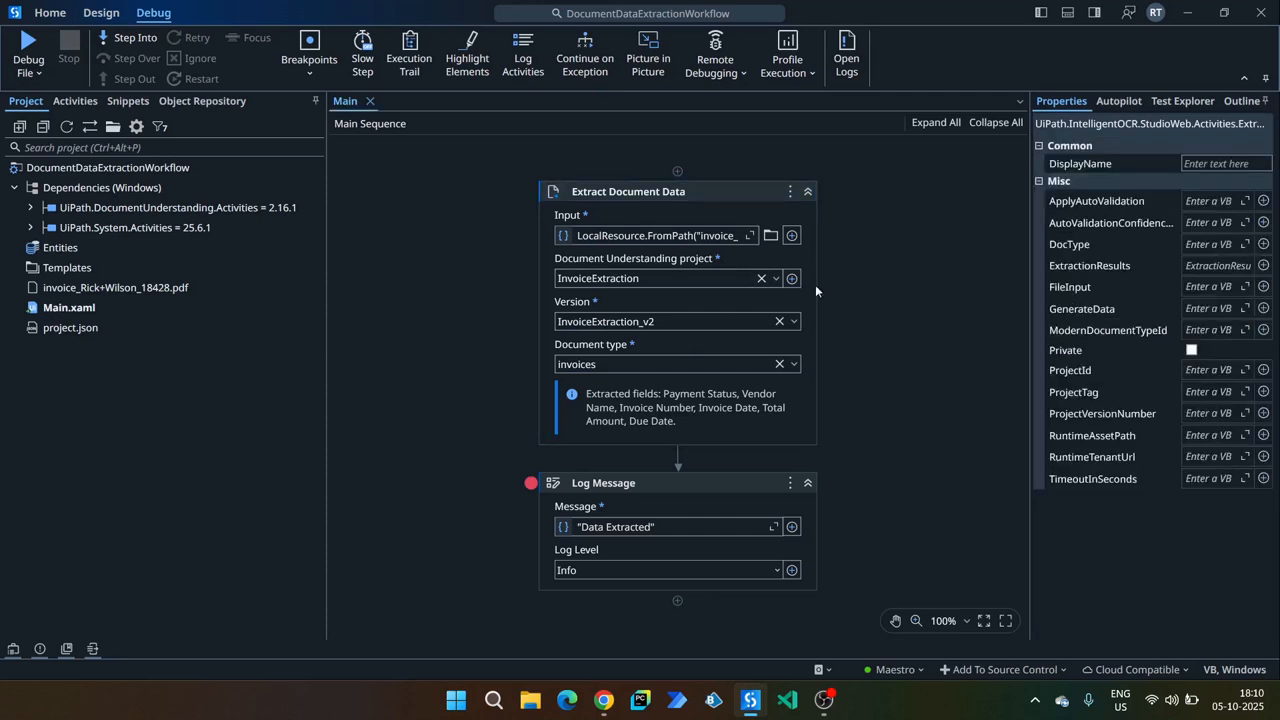
Debug the Main workflow file up to the Log Message breakpoint with the activity properties docked.
click(28, 50)
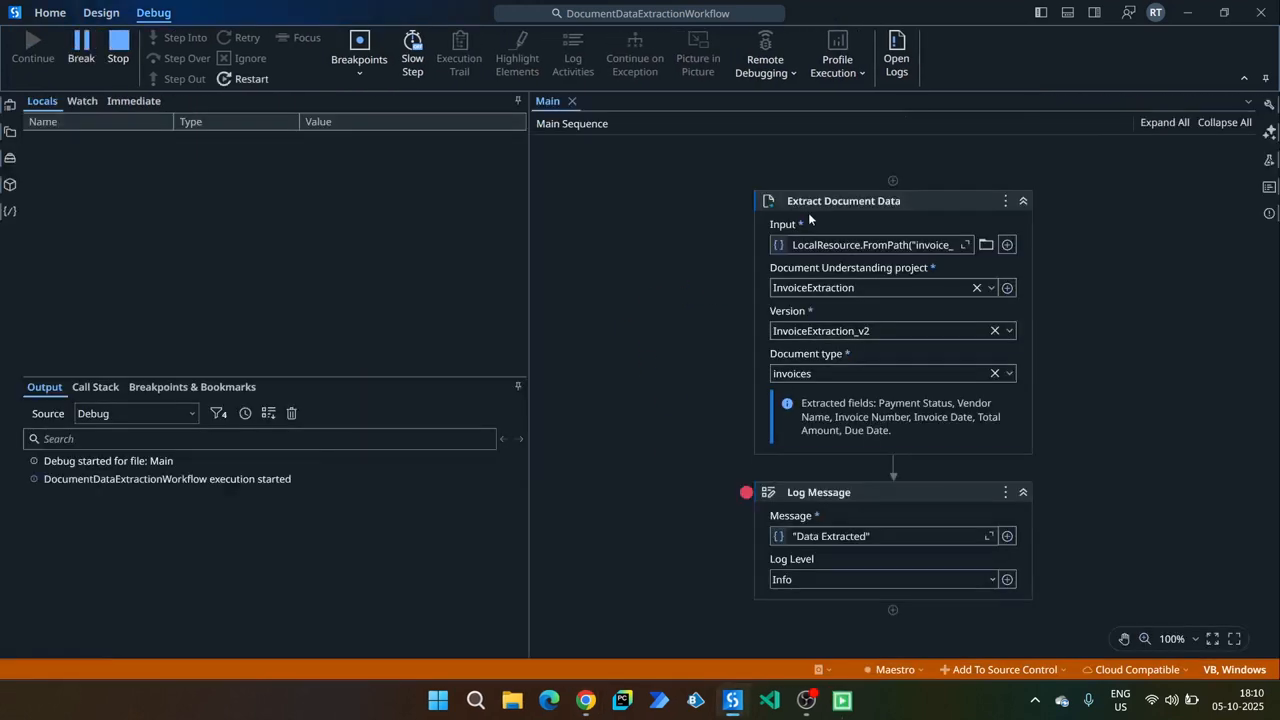
click(1268, 106)
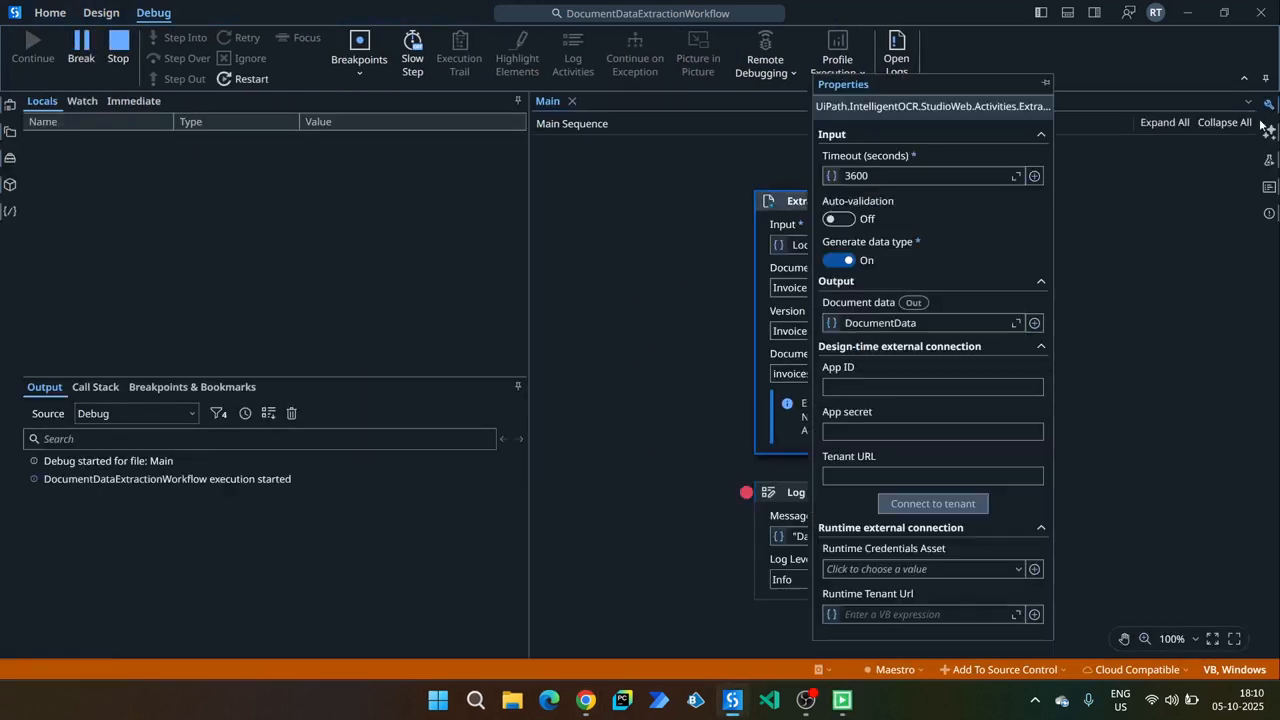
click(1045, 82)
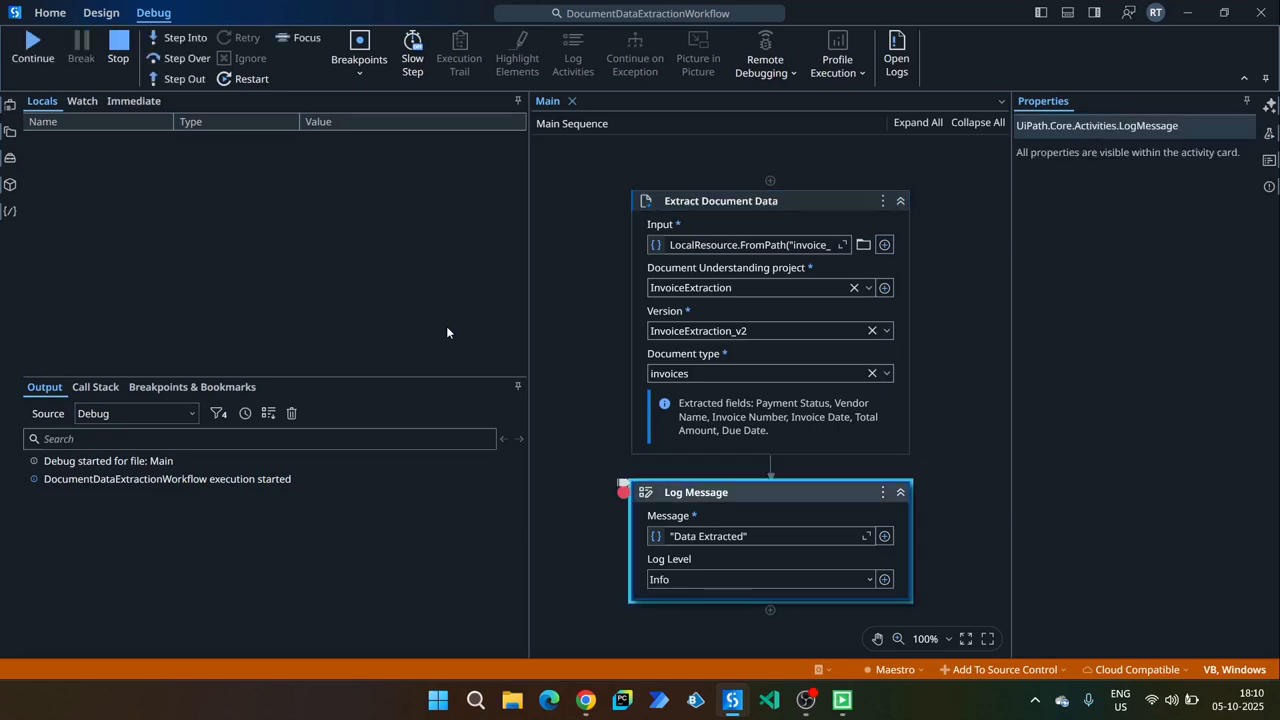
Examine the DocumentData variable's local value, checking the extracted vendor name, invoice number, and invoice date with their confidences.
click(78, 167)
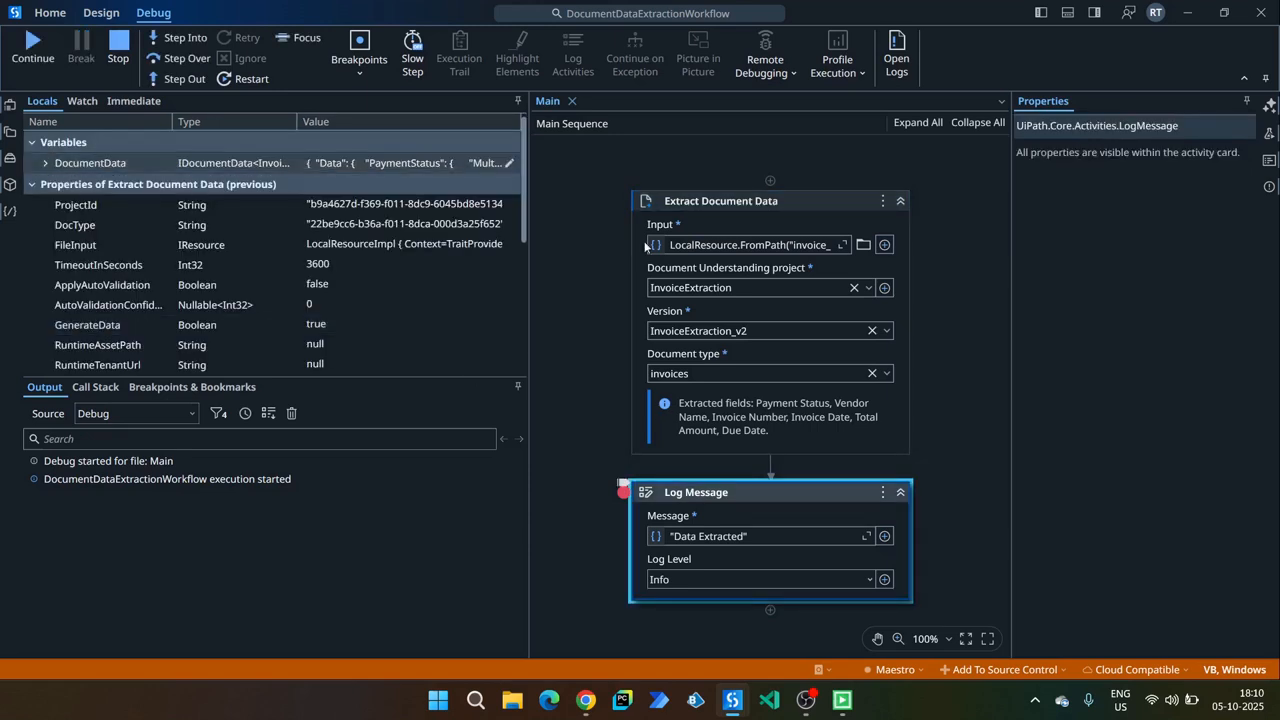
click(509, 163)
scroll(662, 316, down, 2)
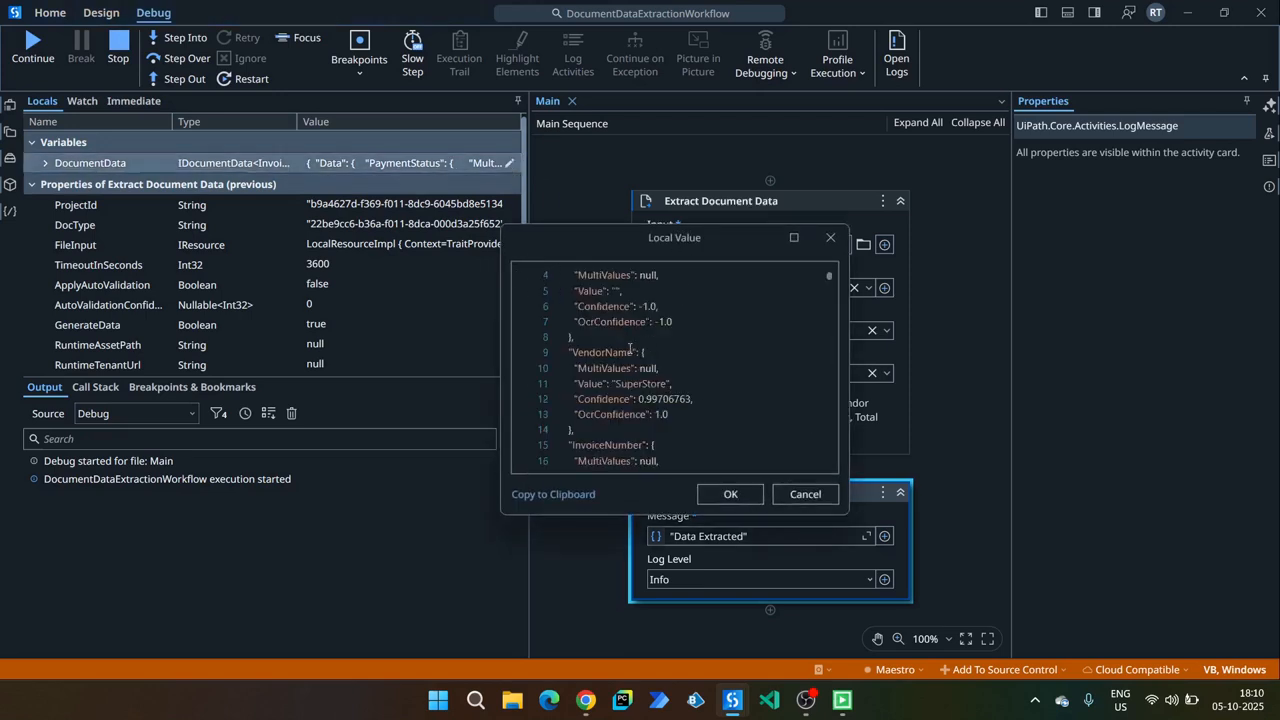
drag(617, 337, 675, 338)
scroll(643, 383, down, 1)
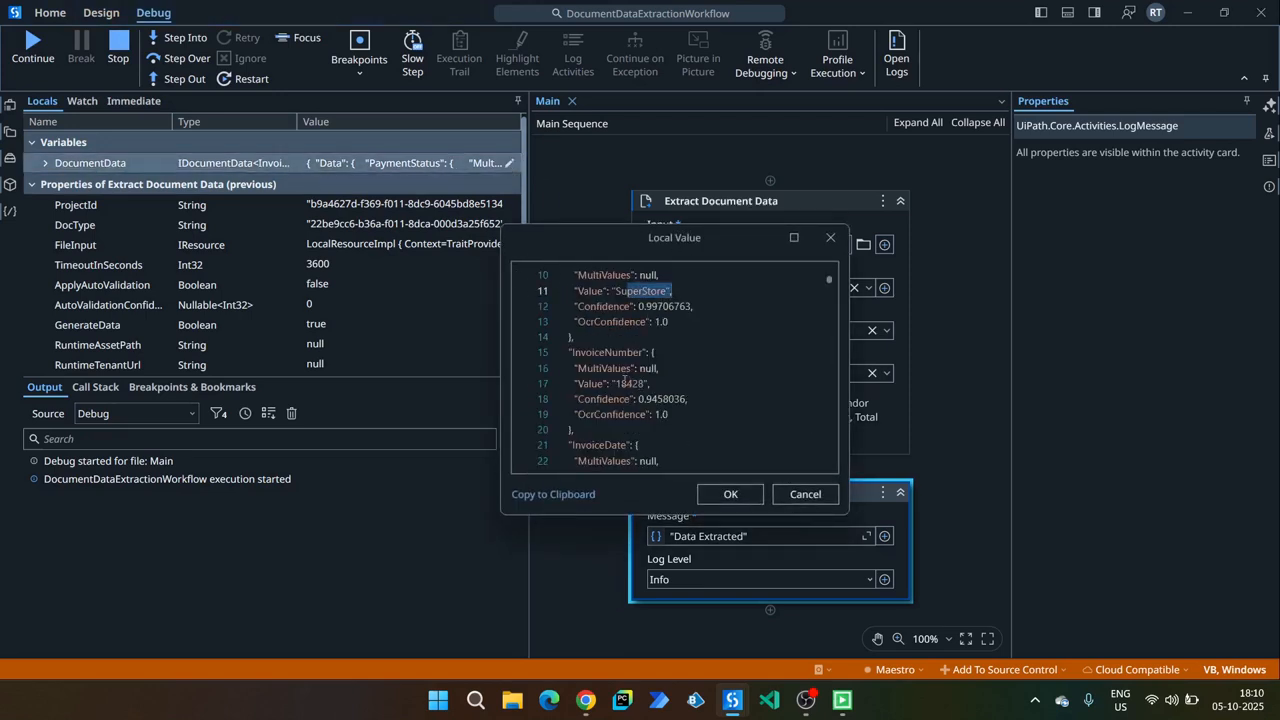
drag(617, 383, 649, 386)
scroll(645, 395, down, 1)
drag(640, 446, 699, 444)
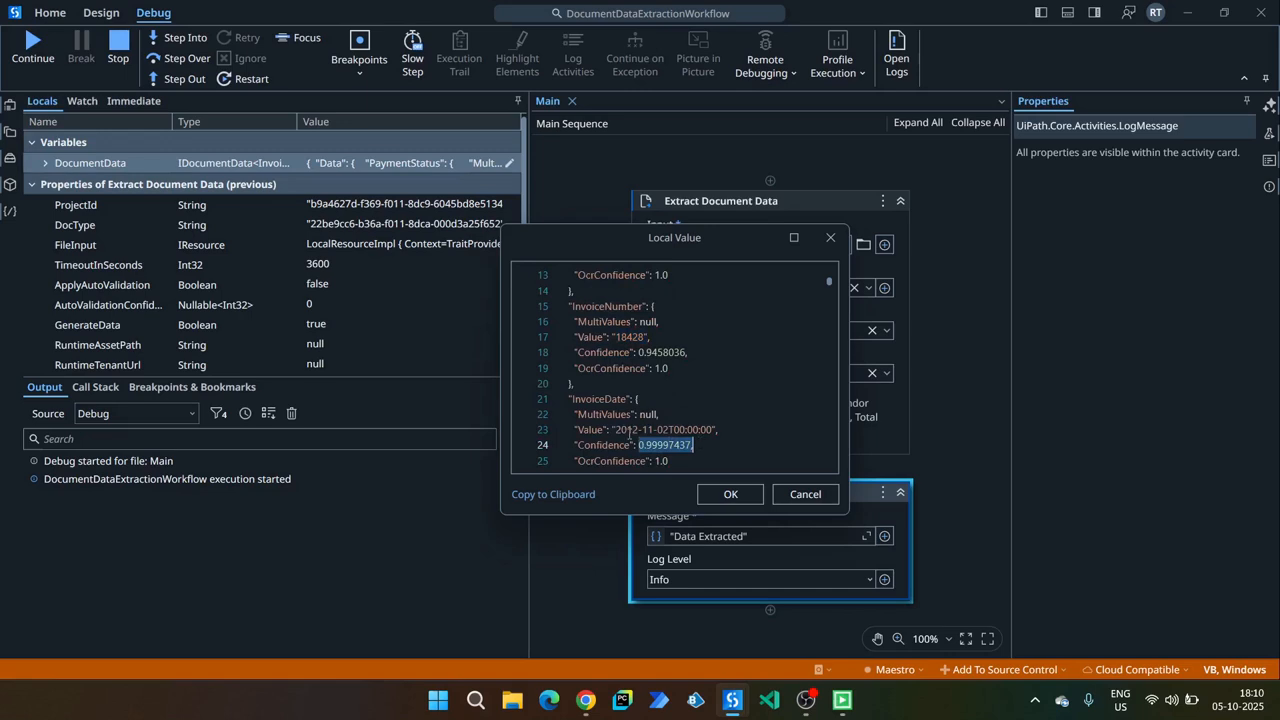
drag(612, 430, 703, 430)
click(705, 429)
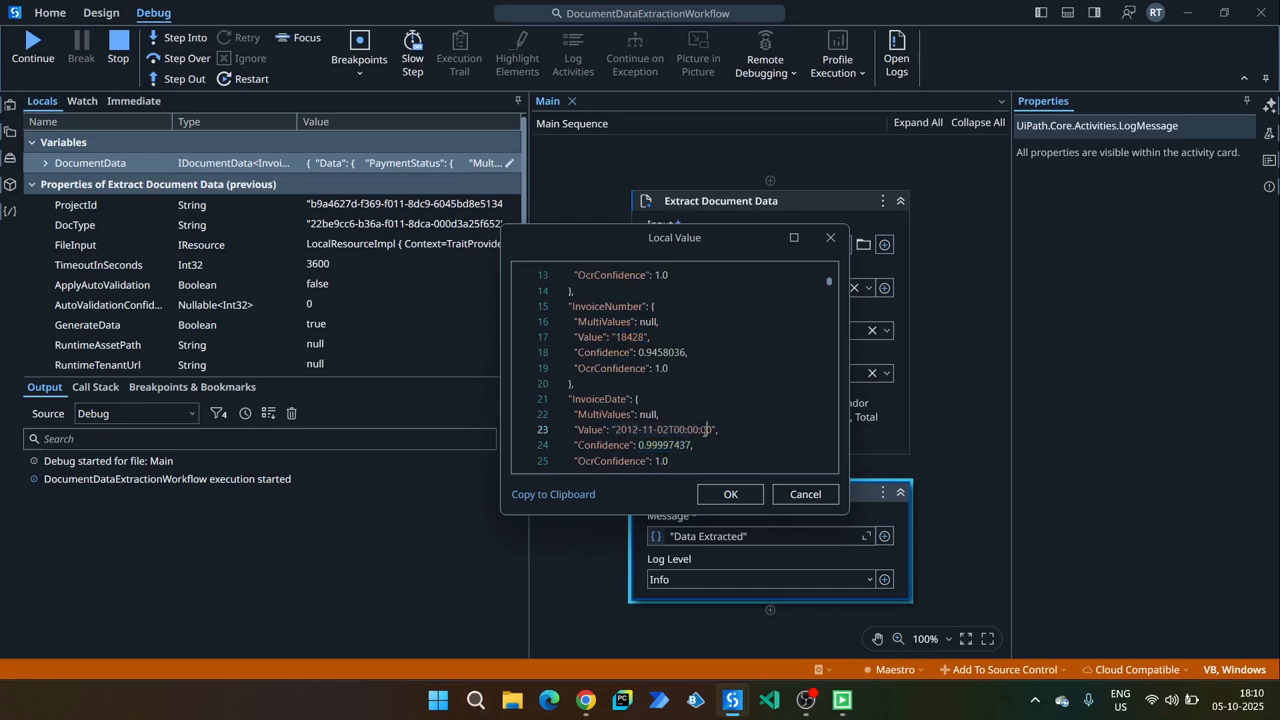
click(830, 237)
Stop the debugging session of the DocumentDataExtractionWorkflow project.
click(833, 423)
drag(961, 613, 962, 622)
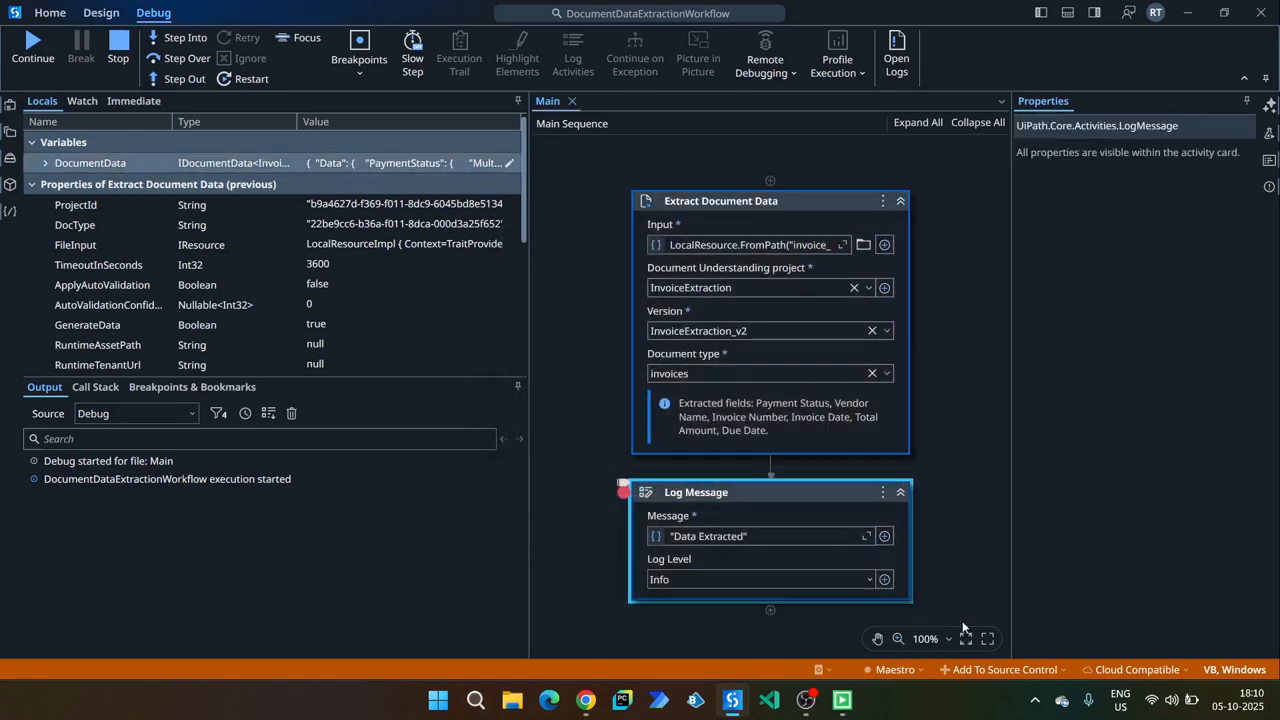
click(965, 496)
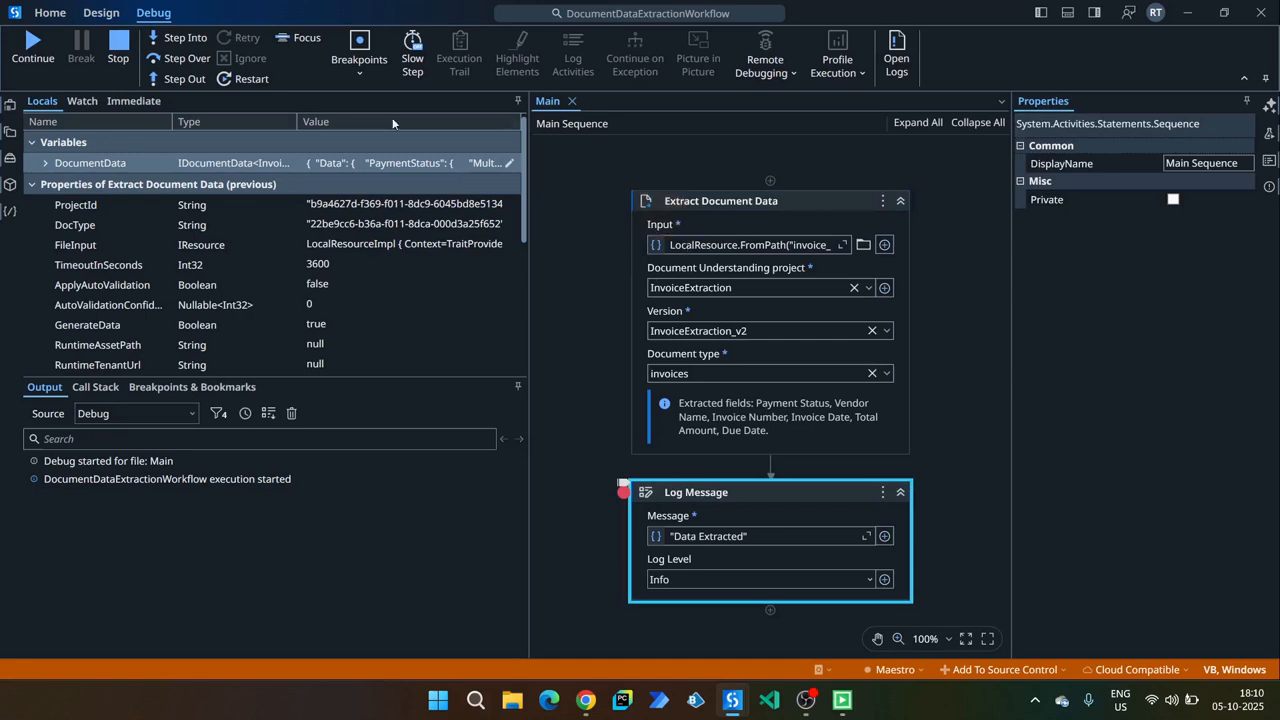
click(129, 62)
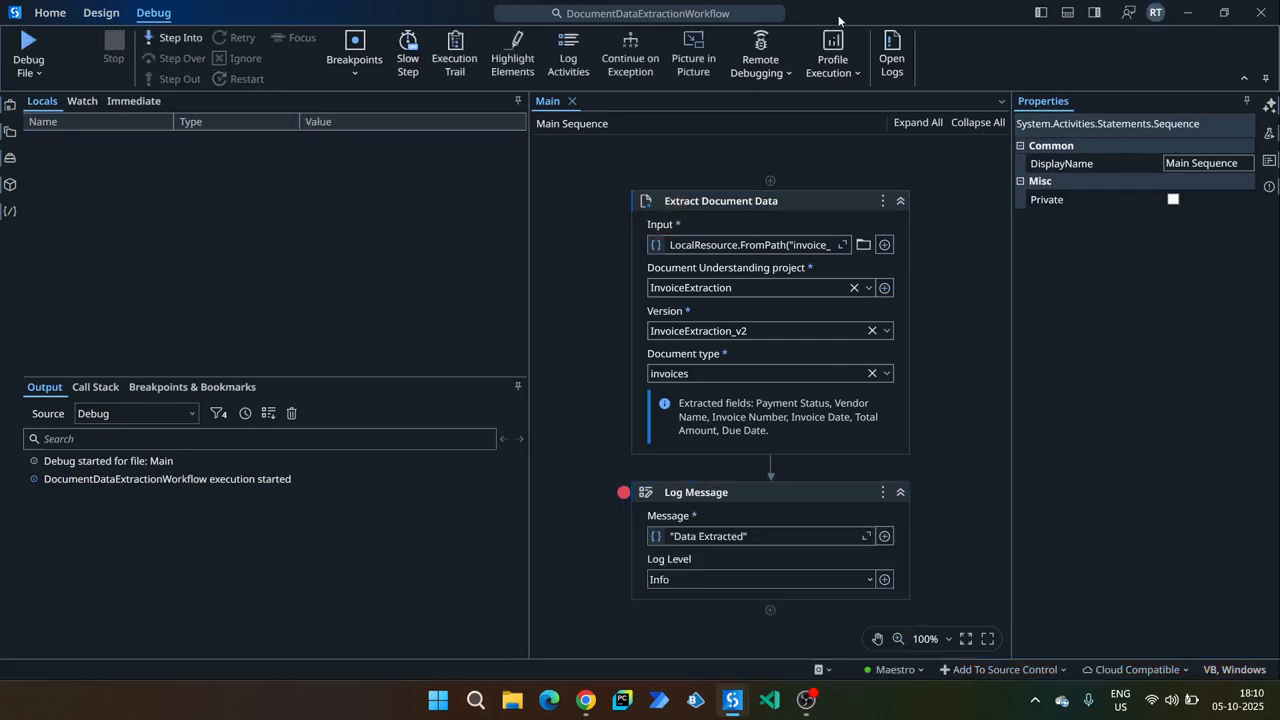
Bring up the ExtractionUsingTaxnomyManager project, maximize its window, and show the start of its Main sequence.
drag(824, 6, 1279, 188)
mouse_move(746, 700)
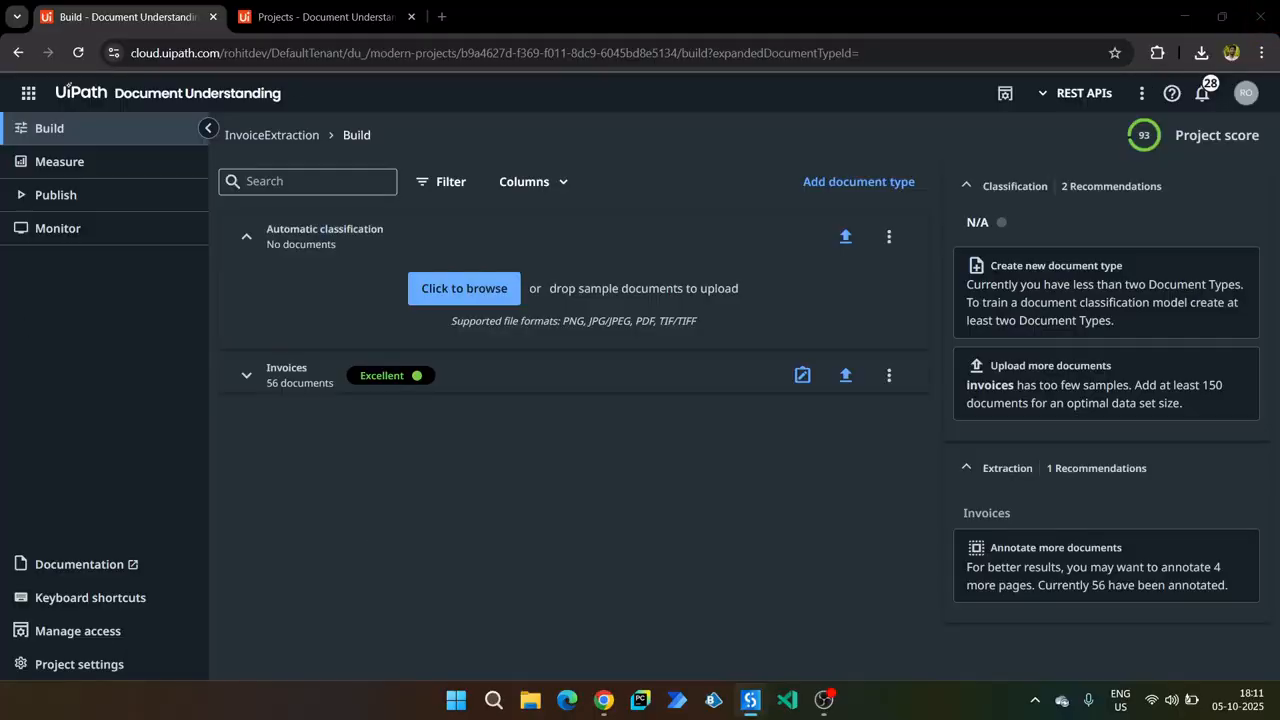
drag(1279, 220, 1279, 253)
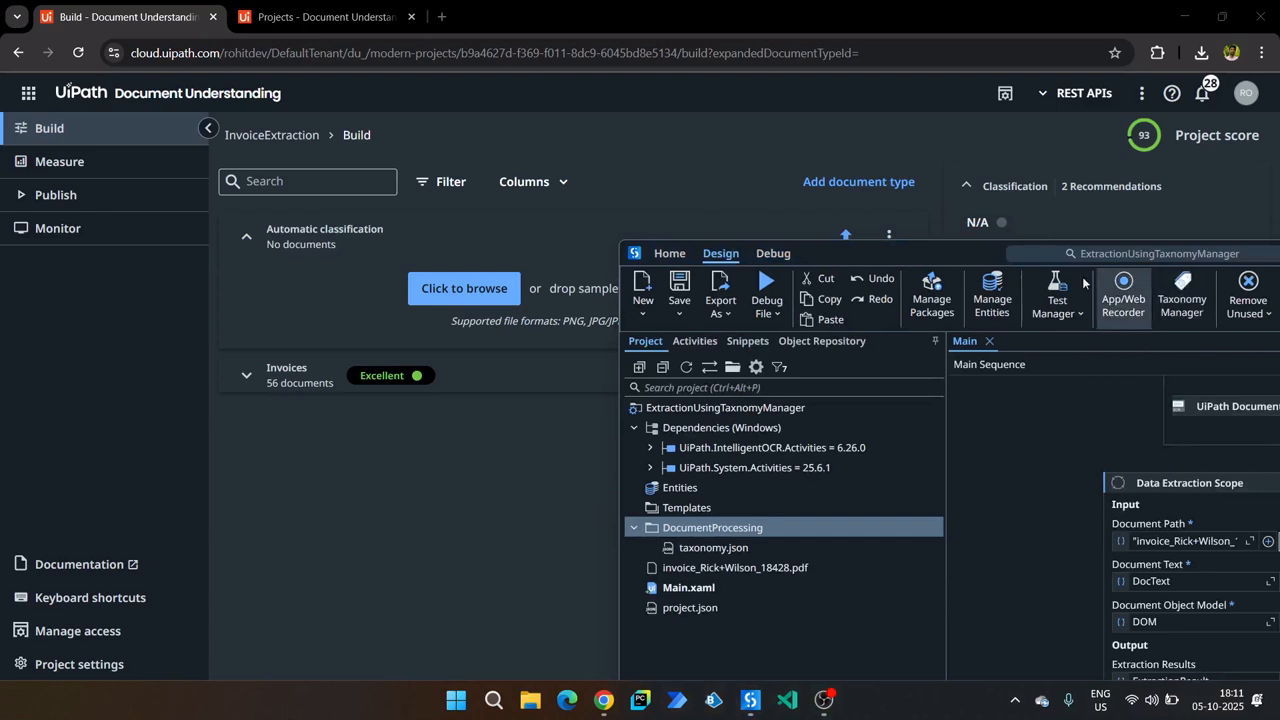
drag(985, 252, 624, 155)
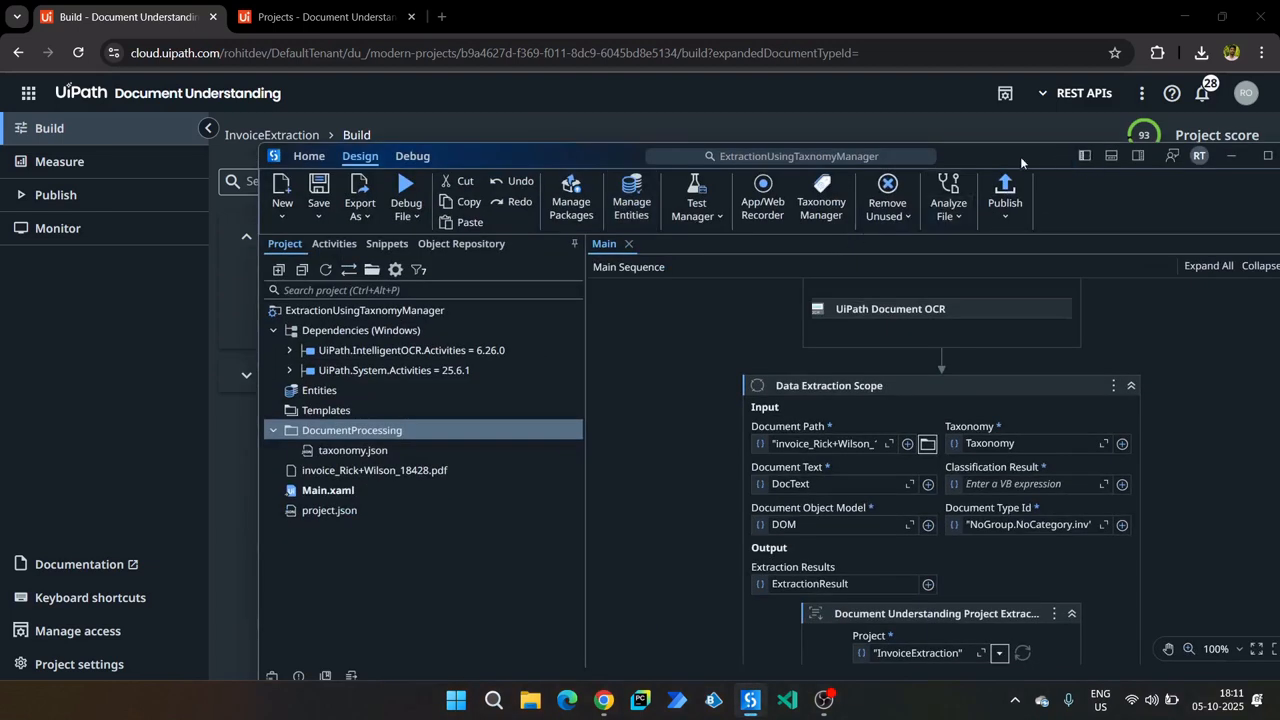
double_click(1020, 156)
scroll(1087, 311, up, 3)
scroll(1087, 311, up, 1)
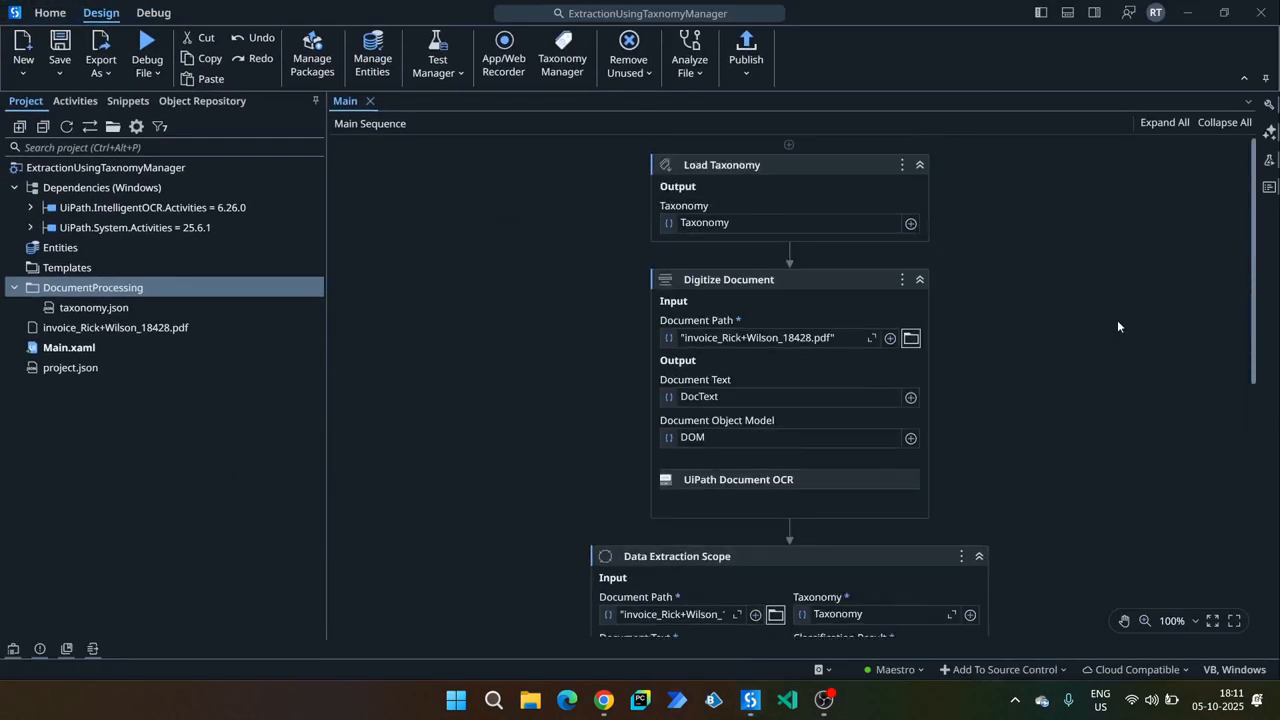
Review the Main sequence's Load Taxonomy, Digitize Document, Data Extraction Scope, and Document Understanding Project Extractor activities.
drag(620, 144, 948, 251)
click(673, 284)
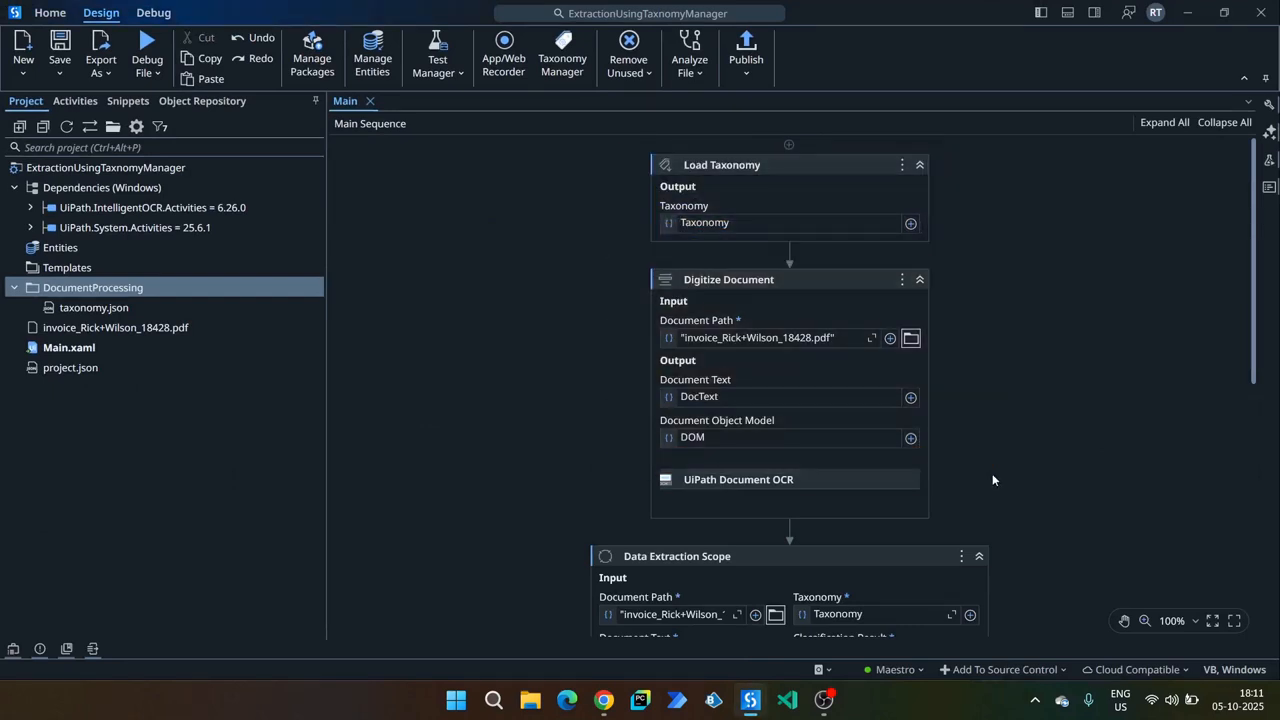
scroll(993, 474, down, 5)
drag(549, 338, 1060, 572)
scroll(1050, 577, down, 2)
scroll(780, 465, down, 3)
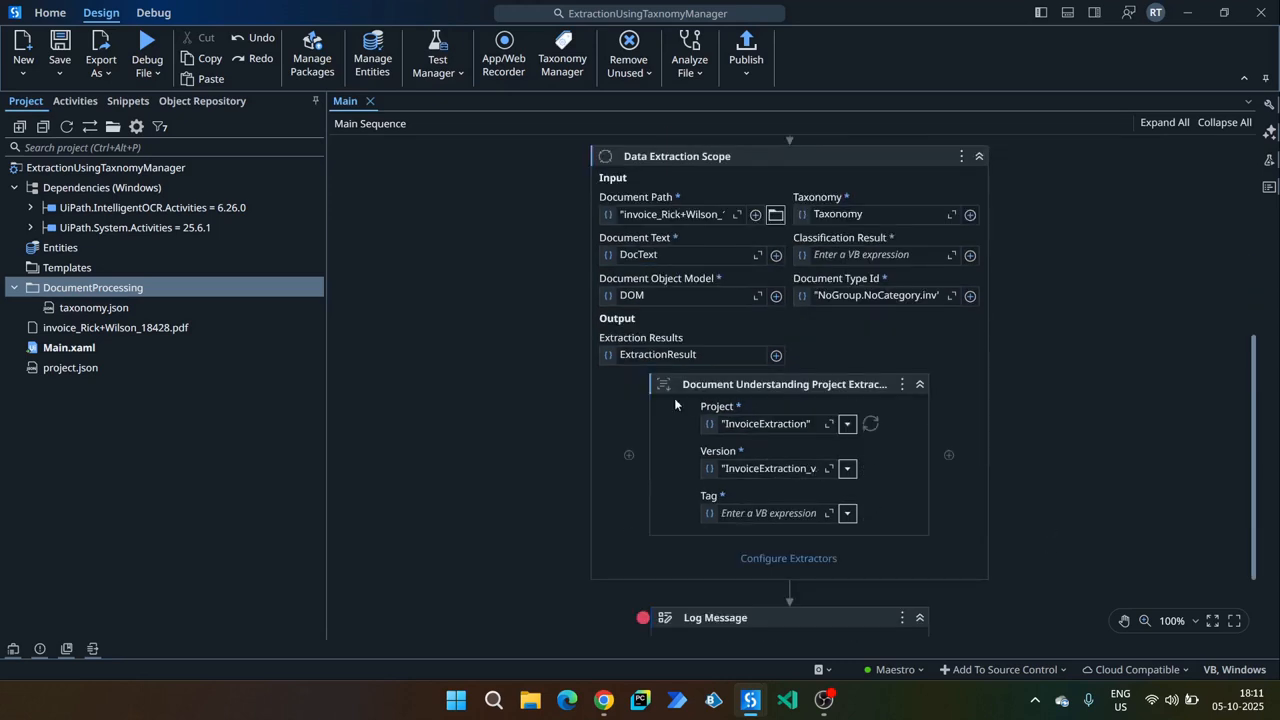
click(766, 389)
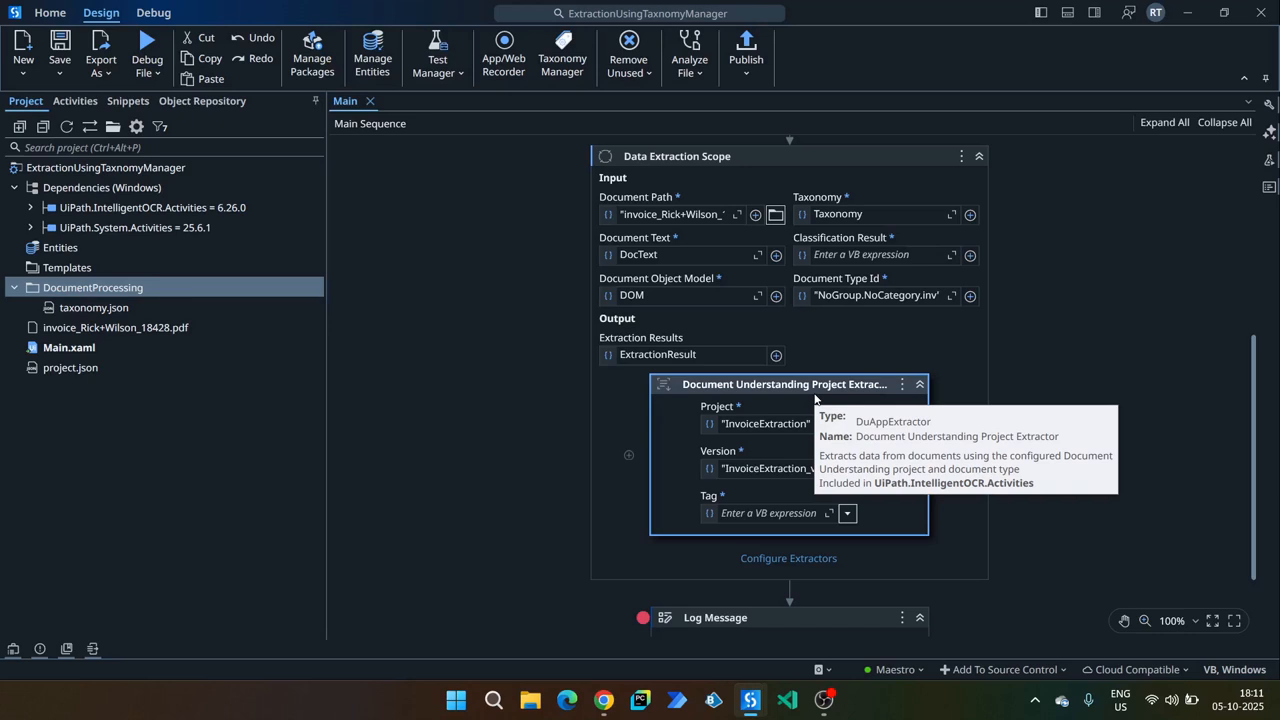
scroll(820, 400, down, 1)
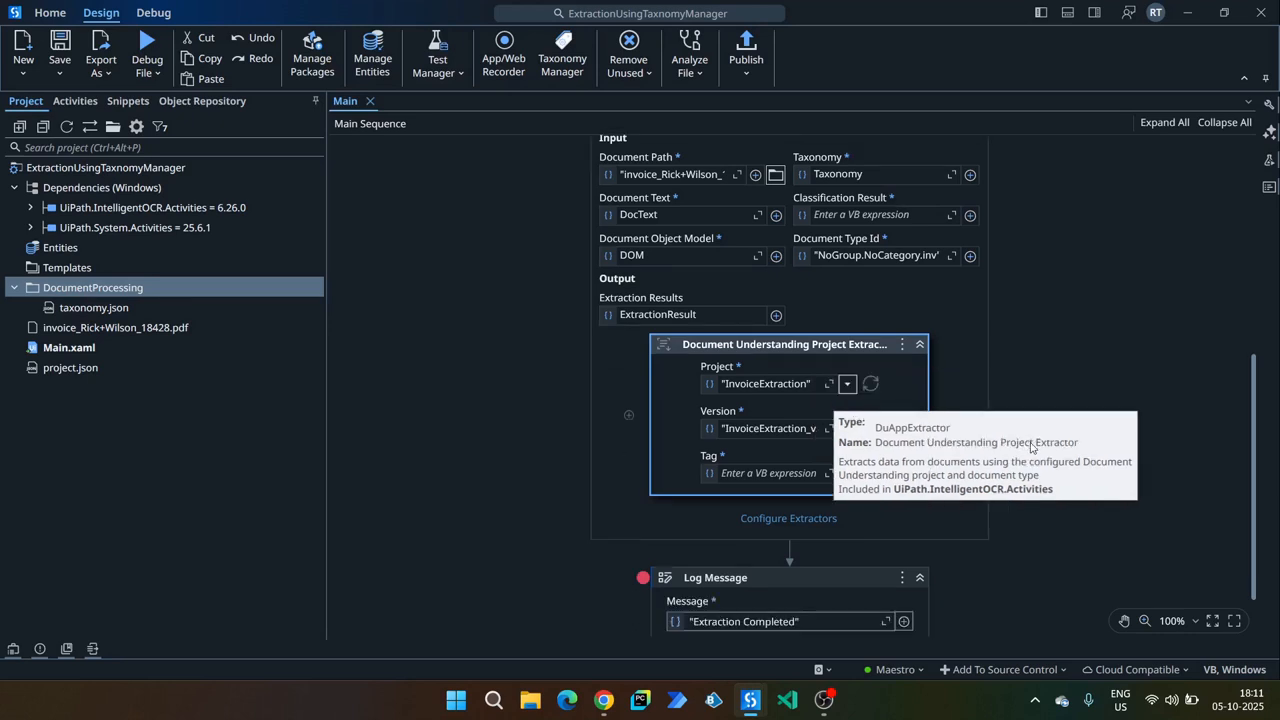
scroll(1035, 450, up, 10)
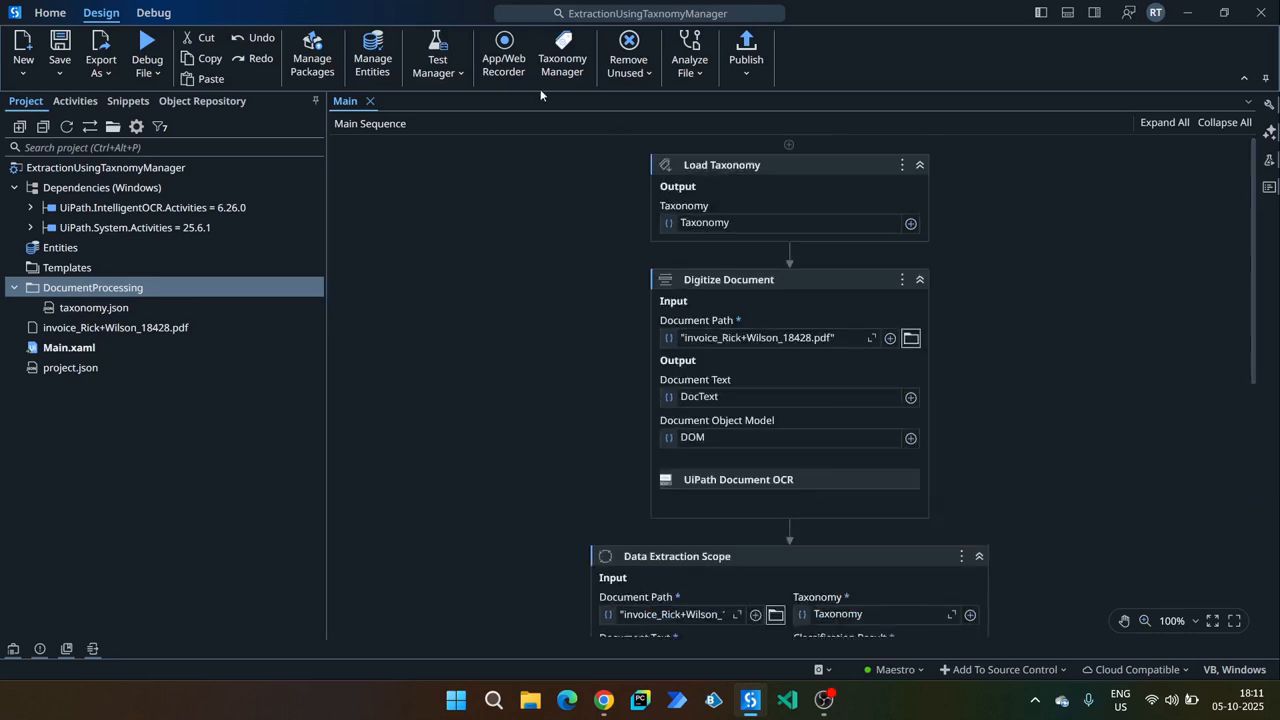
Check the inv document type's name and fields in the Taxonomy Manager and close it.
click(556, 60)
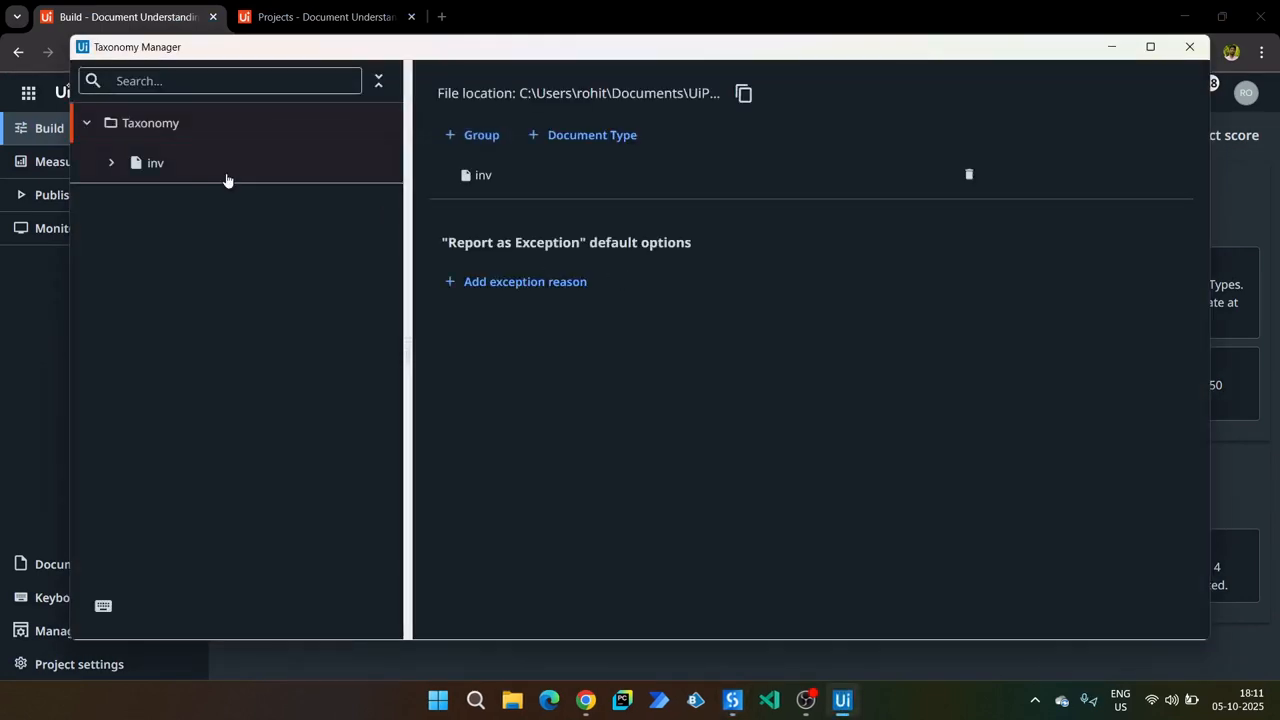
click(133, 165)
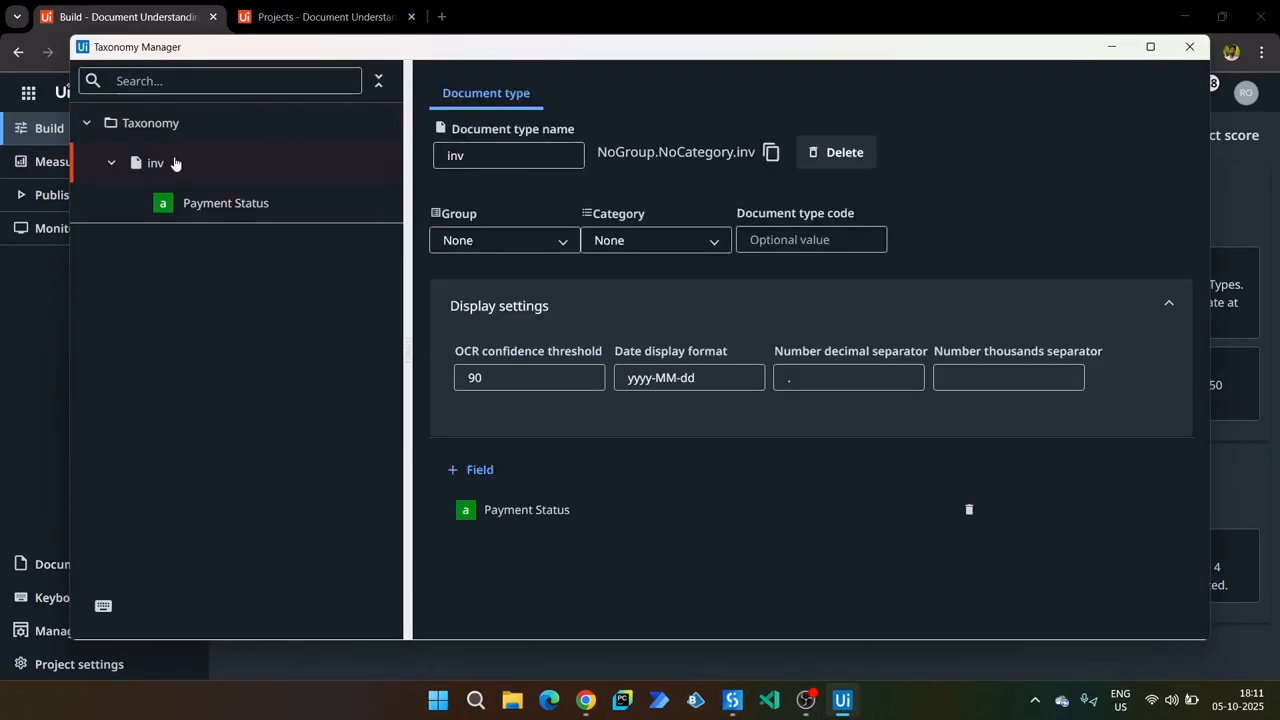
double_click(462, 157)
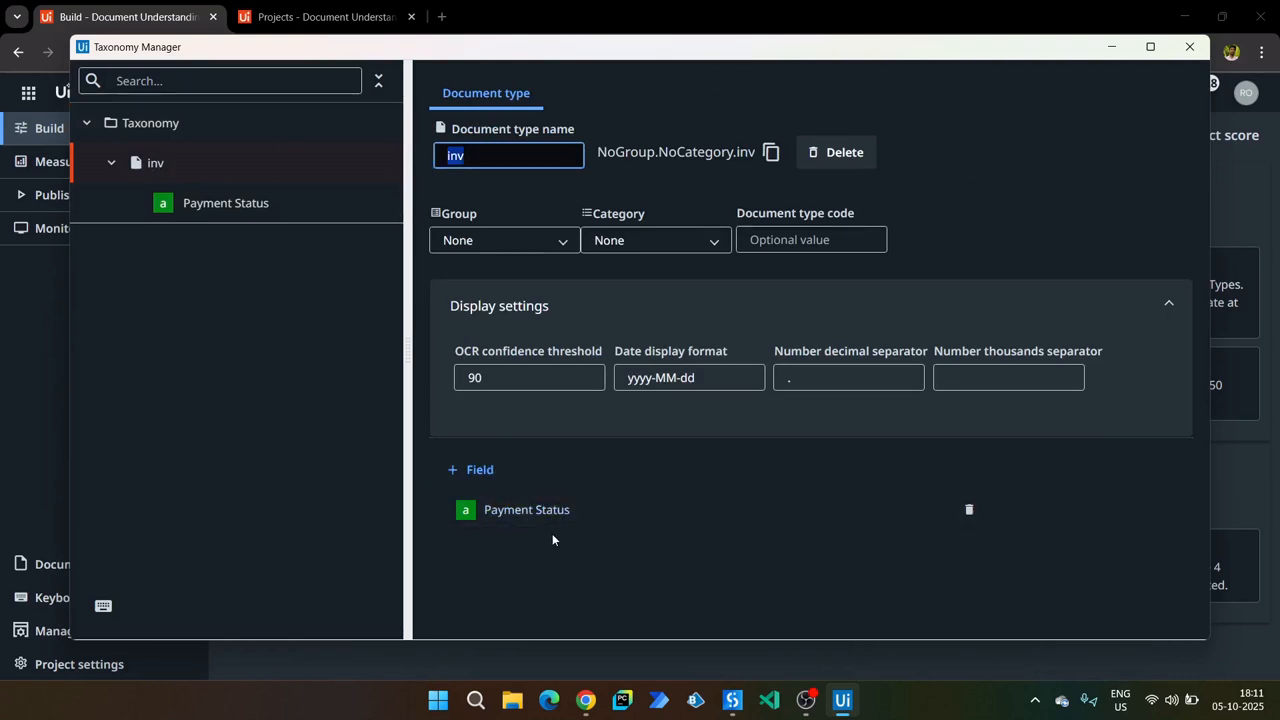
click(1187, 50)
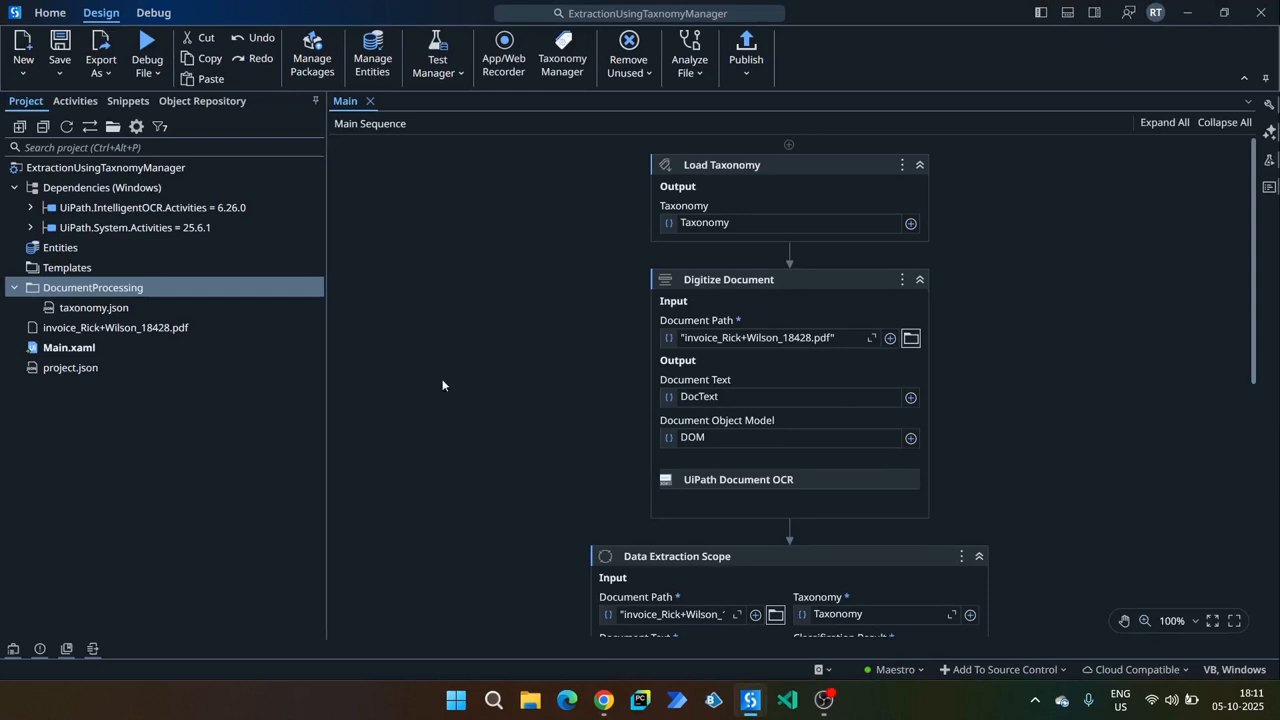
Debug the Main workflow file of the taxonomy project up to the Log Message breakpoint.
scroll(427, 390, down, 5)
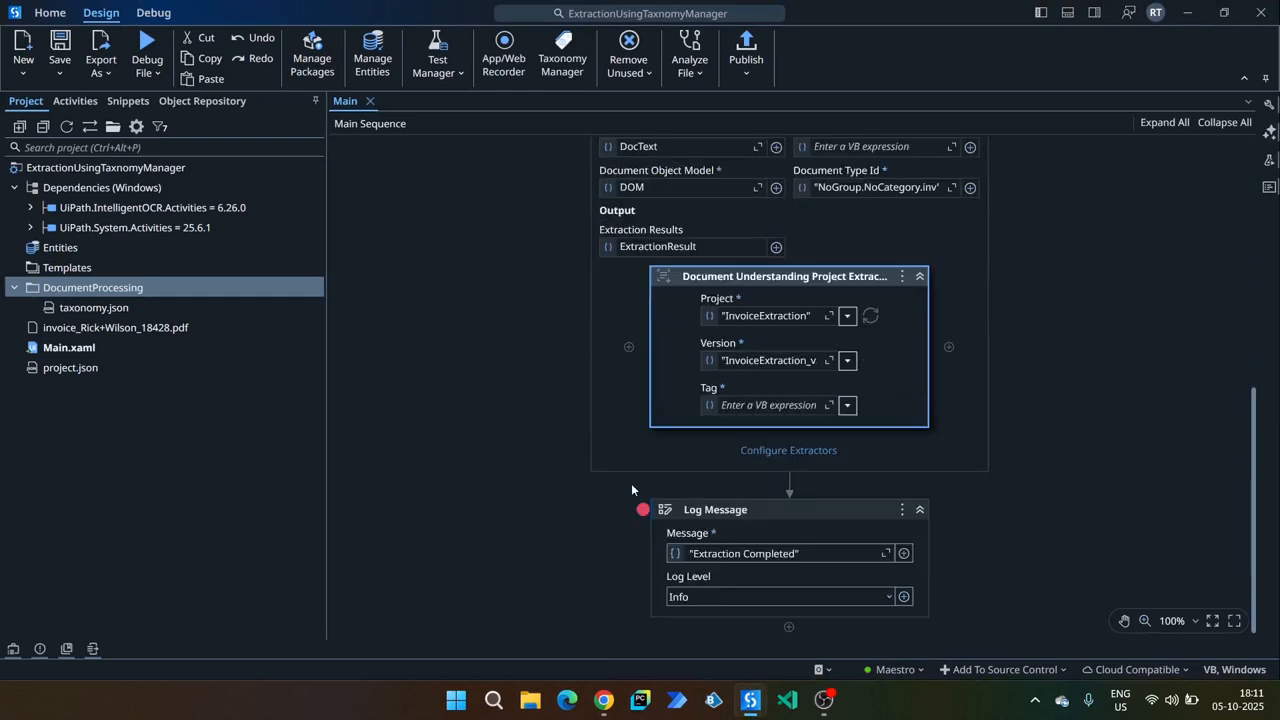
click(665, 508)
scroll(823, 413, up, 3)
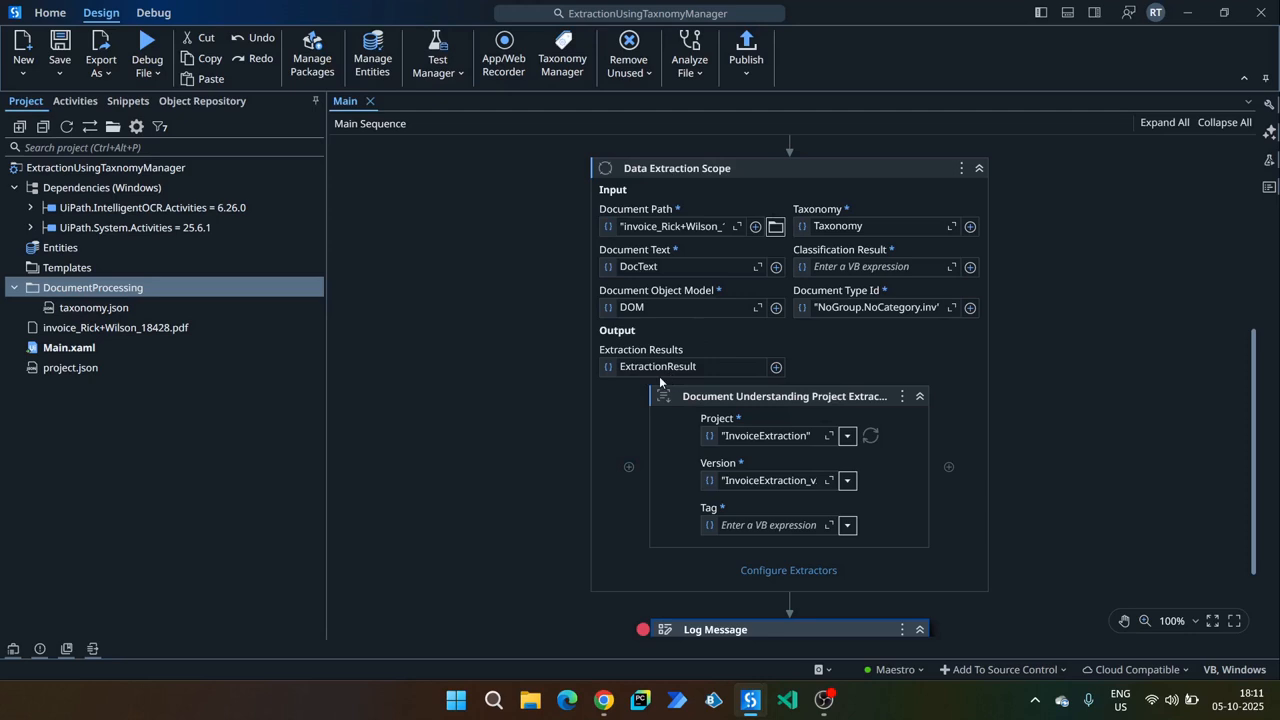
scroll(655, 390, down, 3)
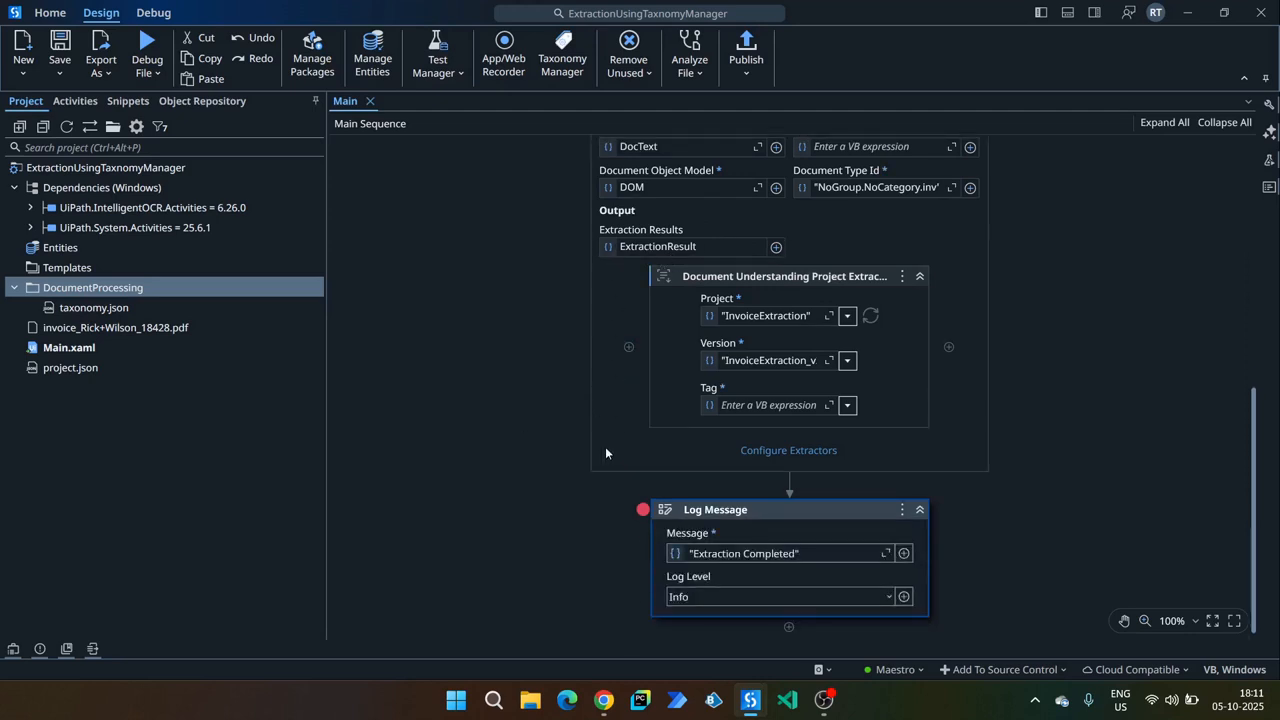
click(157, 40)
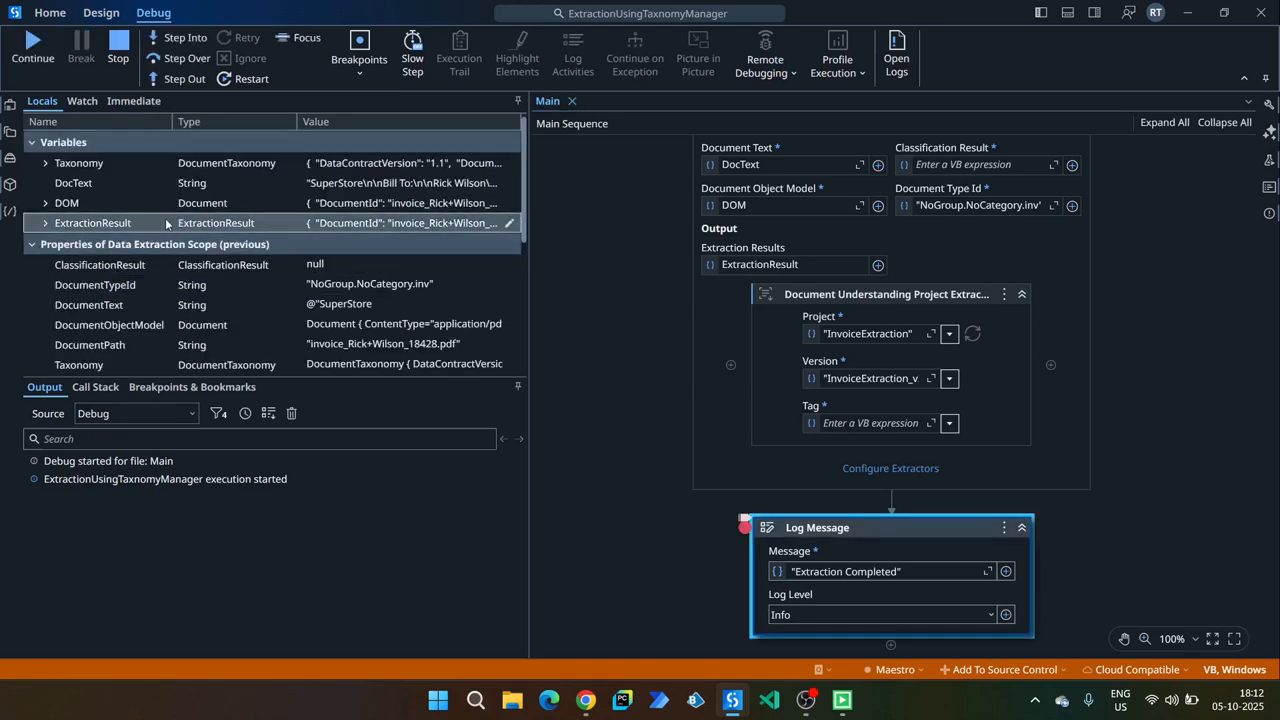
Examine the ExtractionResult variable's local value down to its Fields section and stop the debugging session.
click(508, 224)
scroll(648, 401, down, 3)
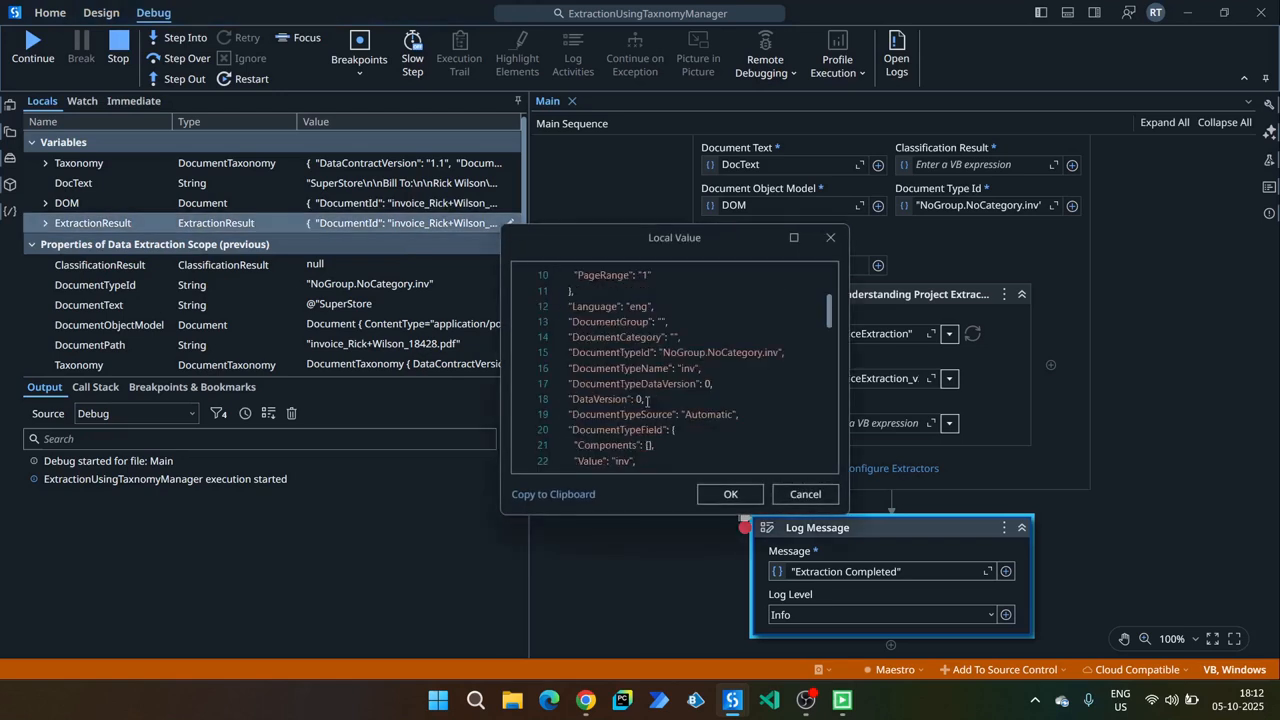
scroll(680, 388, down, 1)
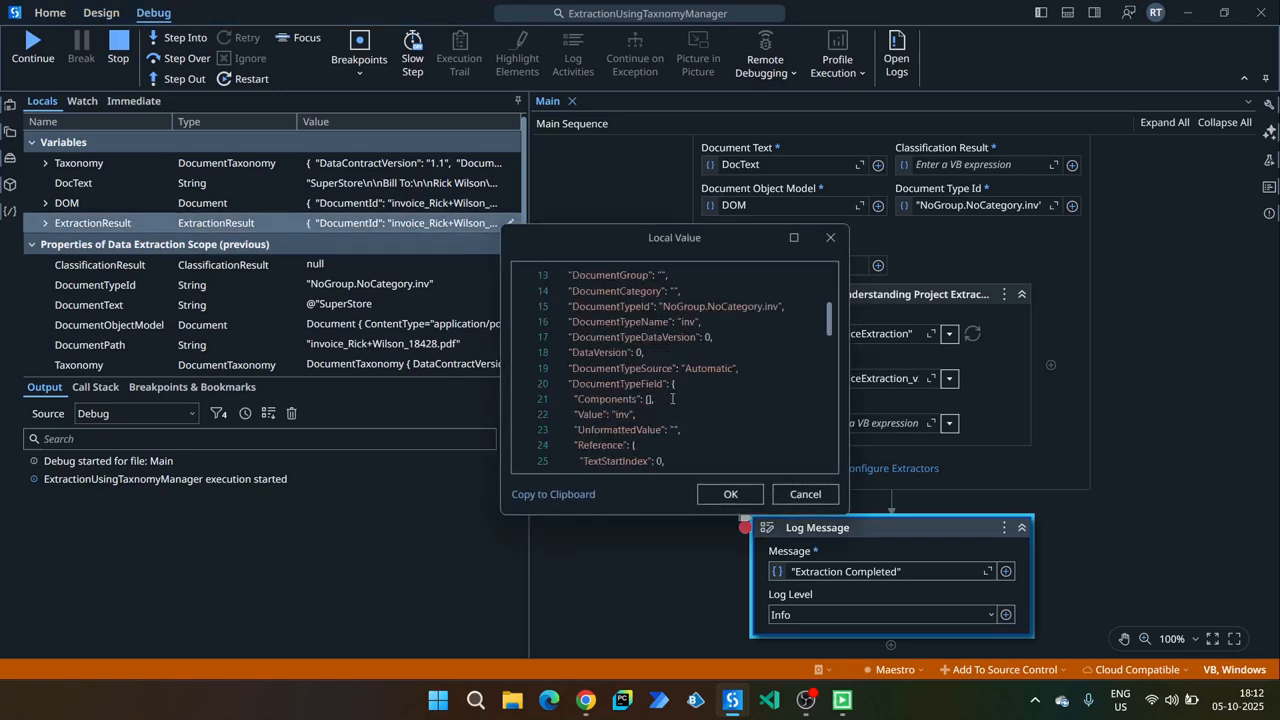
scroll(672, 399, down, 4)
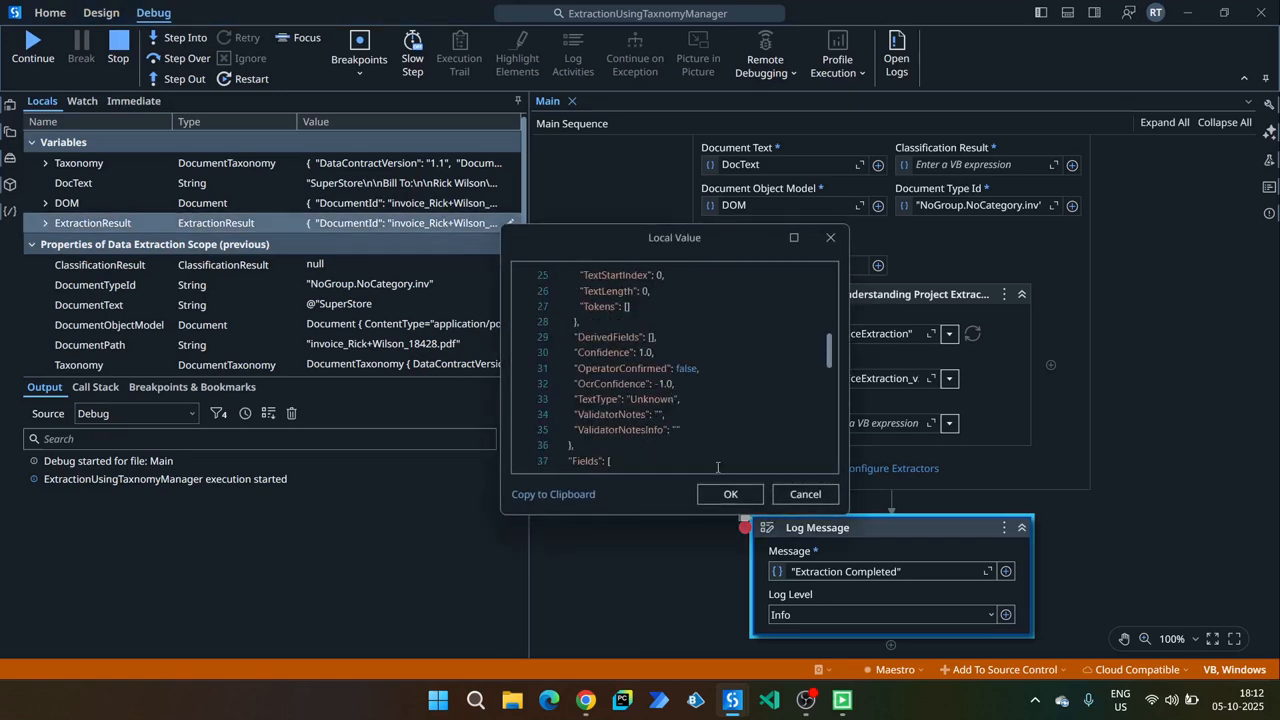
click(818, 242)
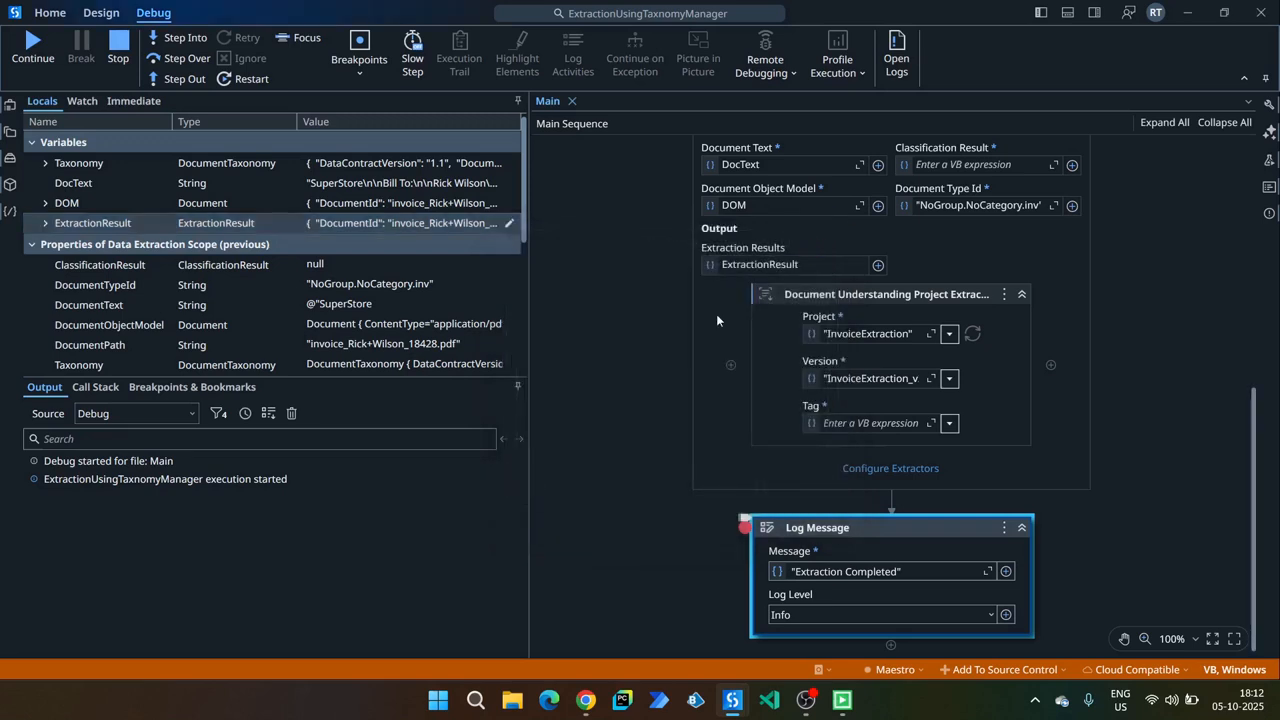
click(118, 45)
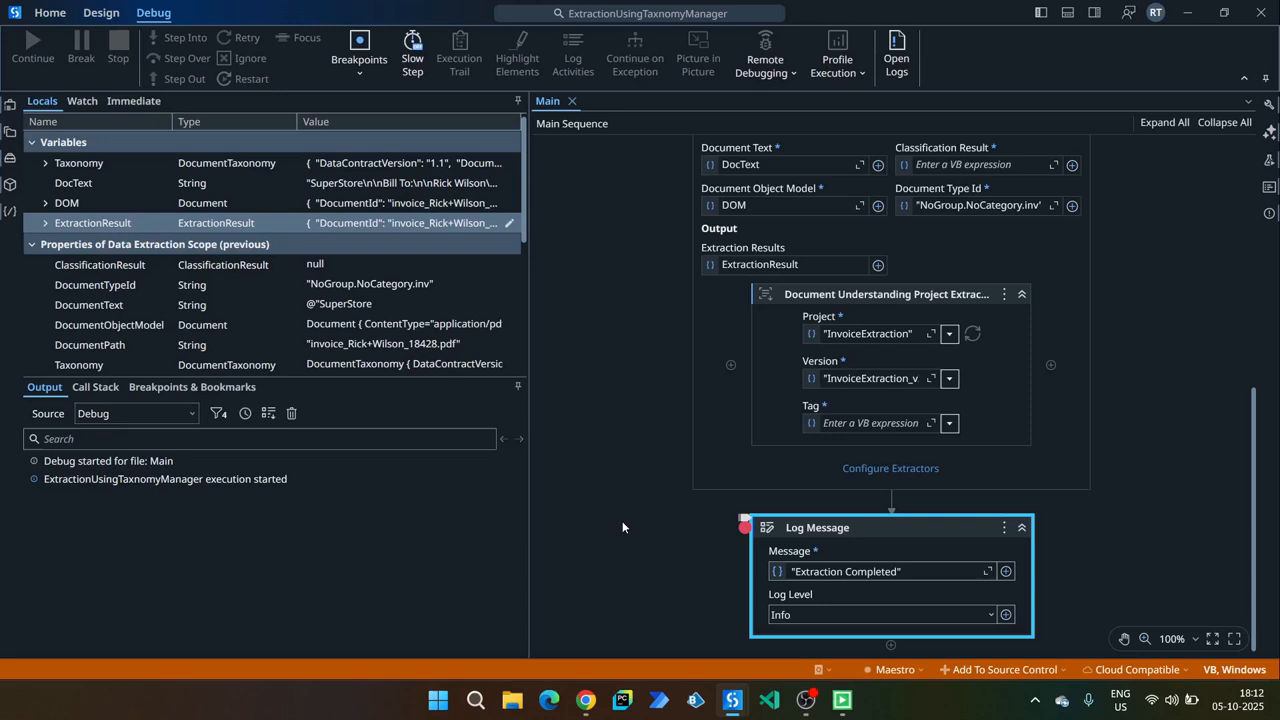
Switch to the InvoiceExtraction project in the browser and open the document type manager for the Invoices document type.
mouse_move(586, 700)
click(506, 616)
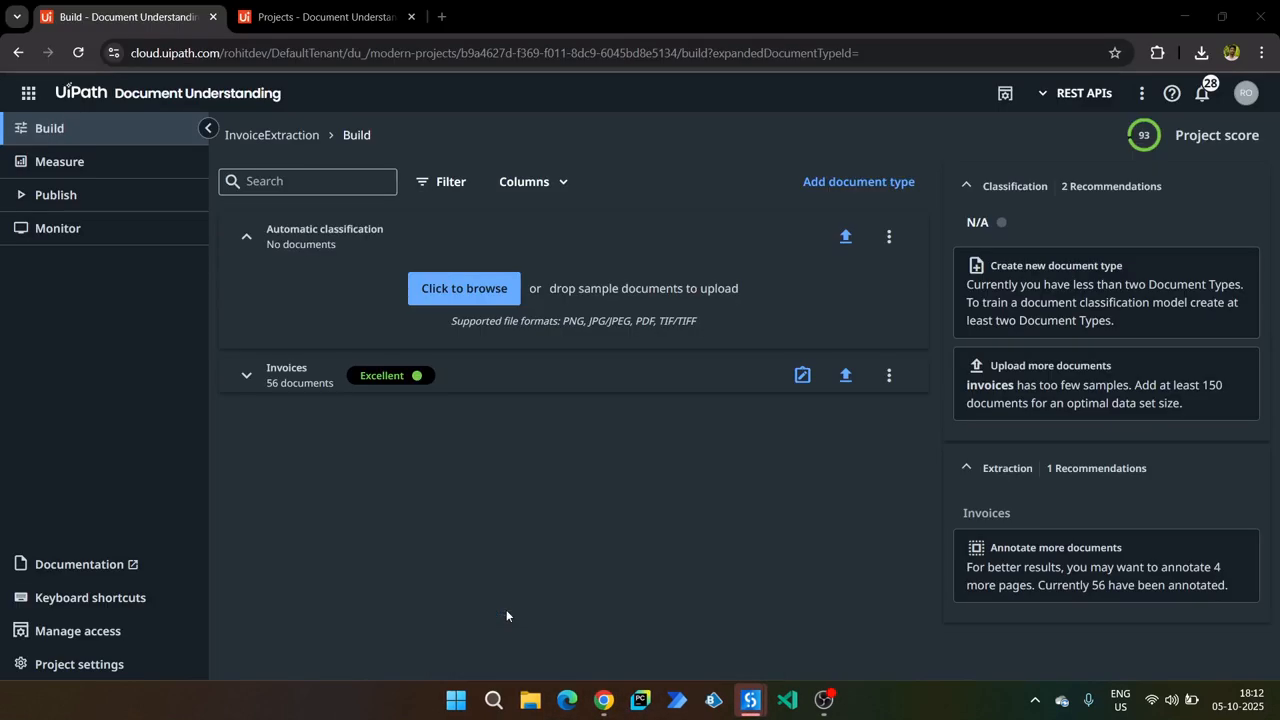
click(246, 375)
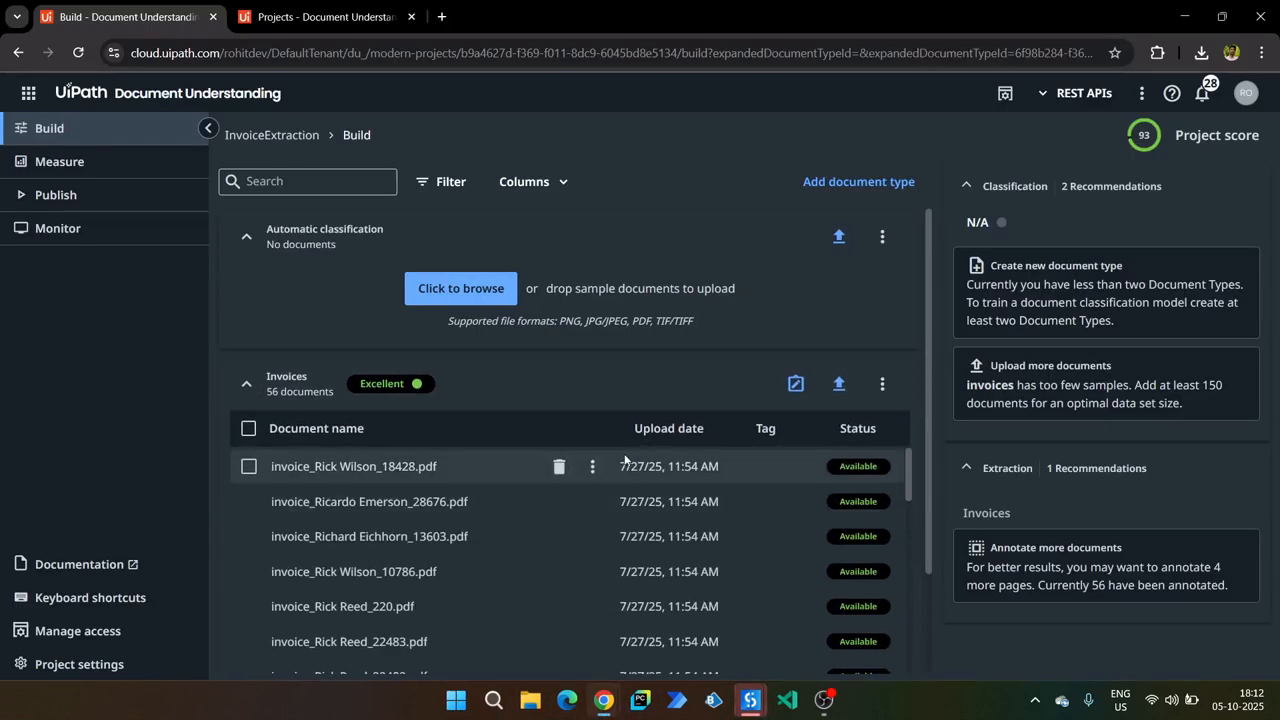
click(592, 466)
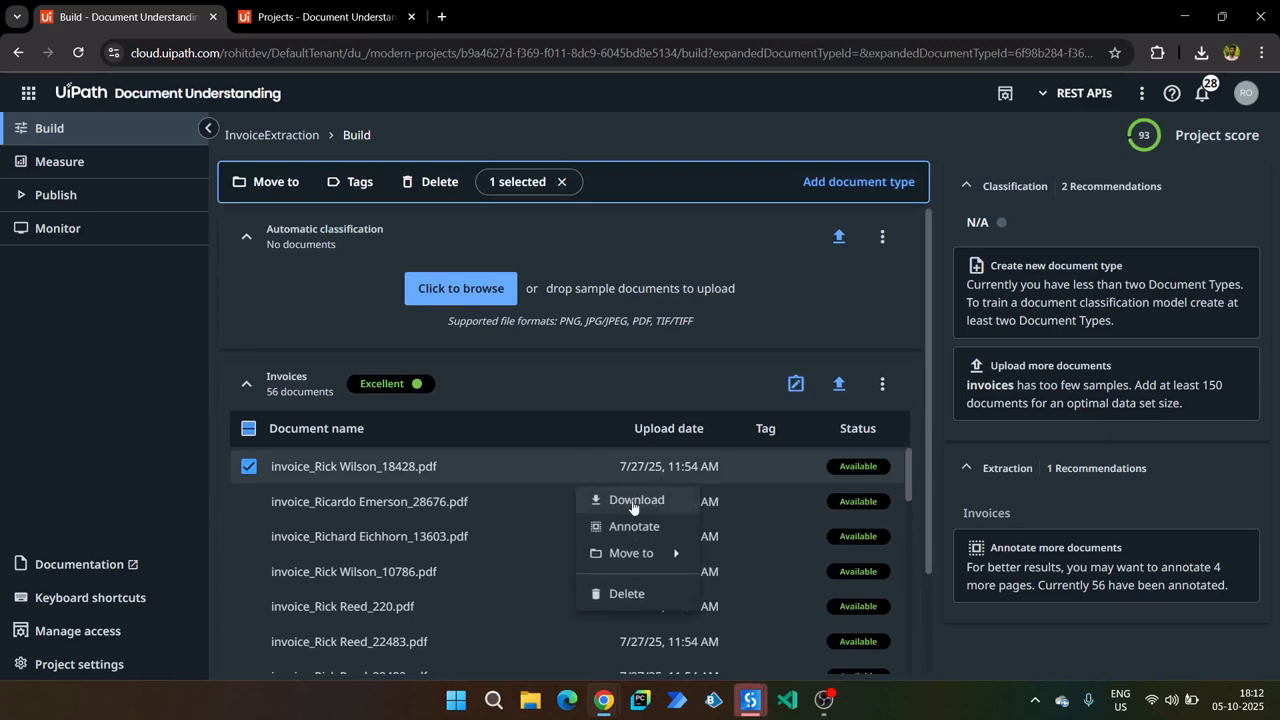
mouse_move(625, 553)
click(882, 386)
click(882, 386)
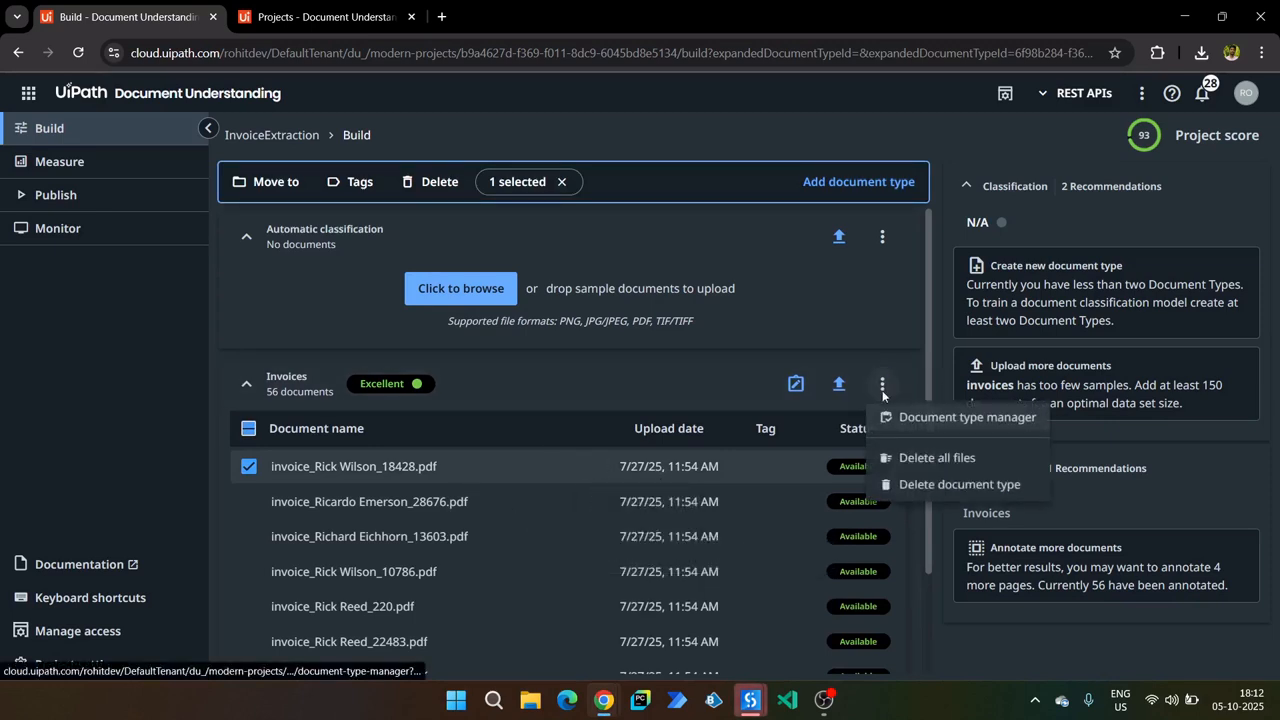
click(935, 414)
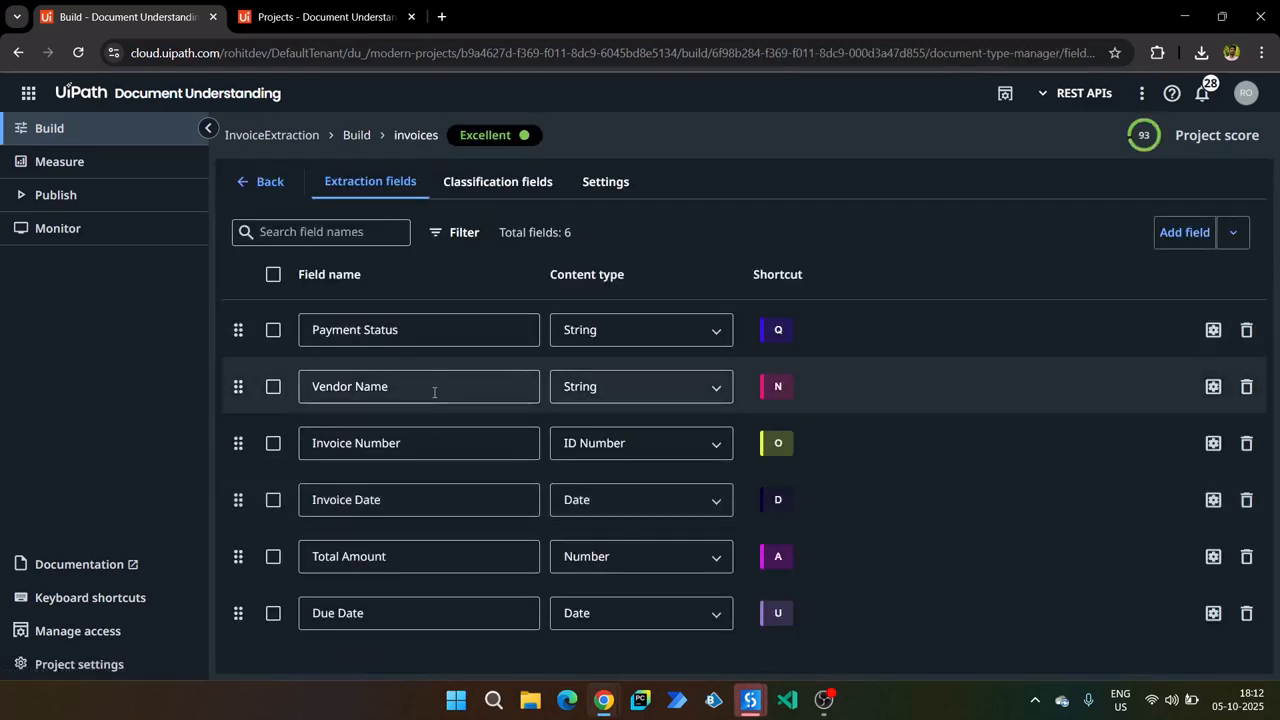
Copy the Vendor Name field name from the invoices extraction fields and return to the ExtractionUsingTaxnomyManager project in UiPath Studio.
click(412, 389)
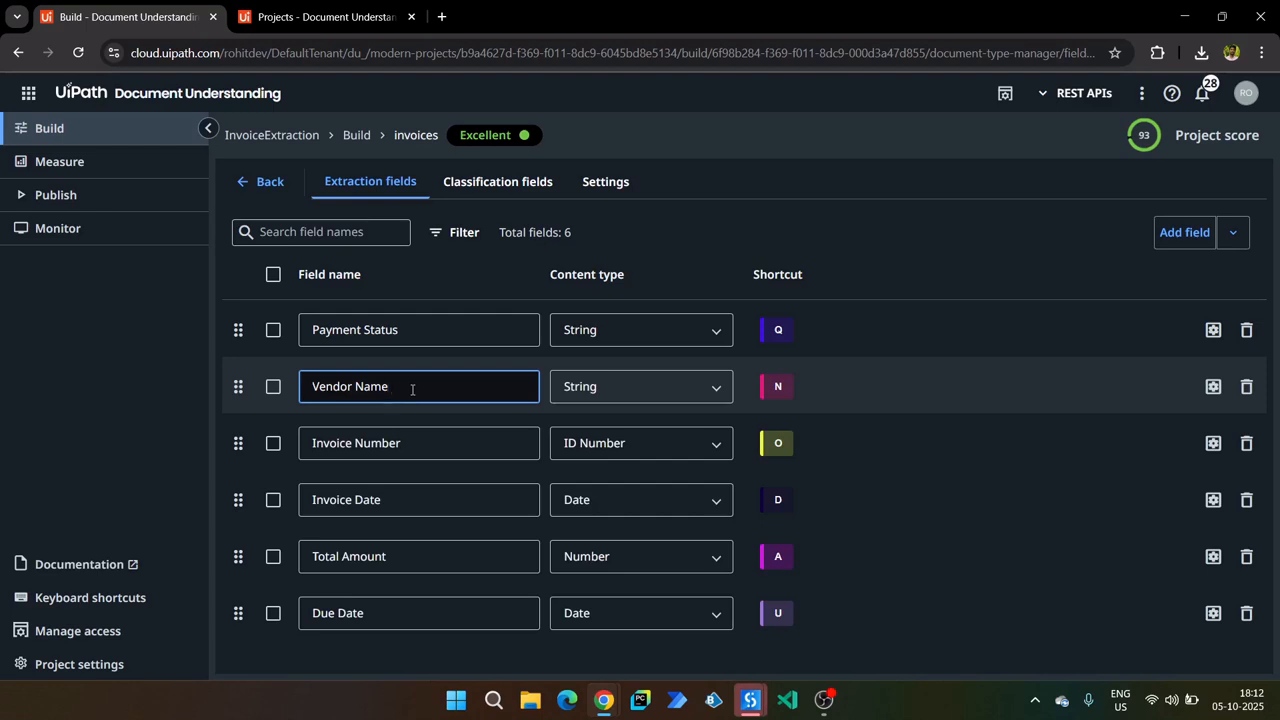
key(ctrl+a)
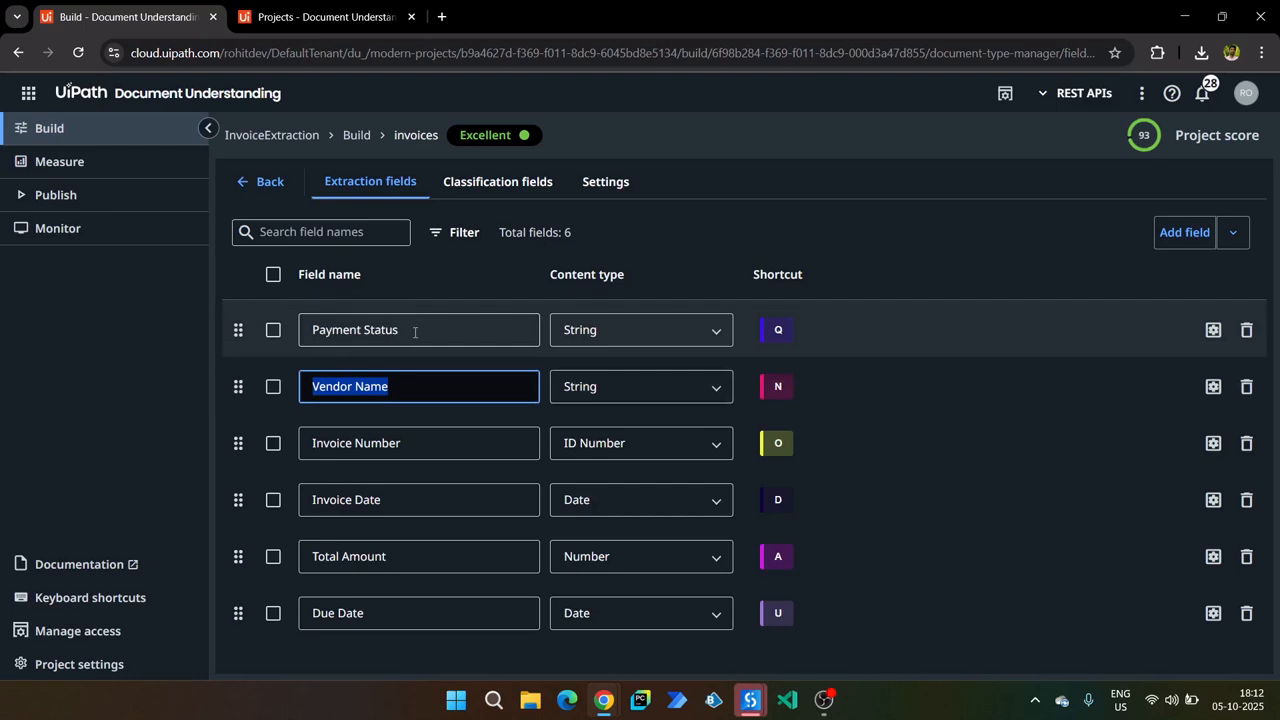
click(405, 385)
key(ctrl+a)
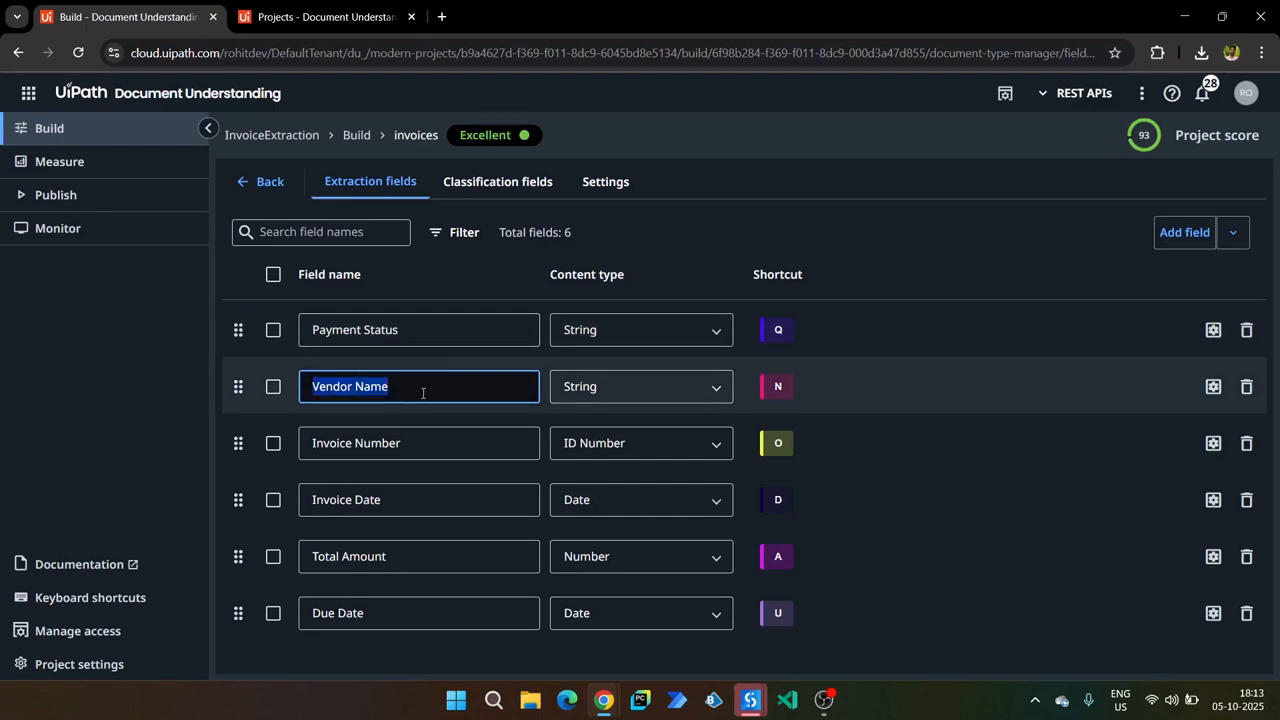
click(750, 700)
click(834, 596)
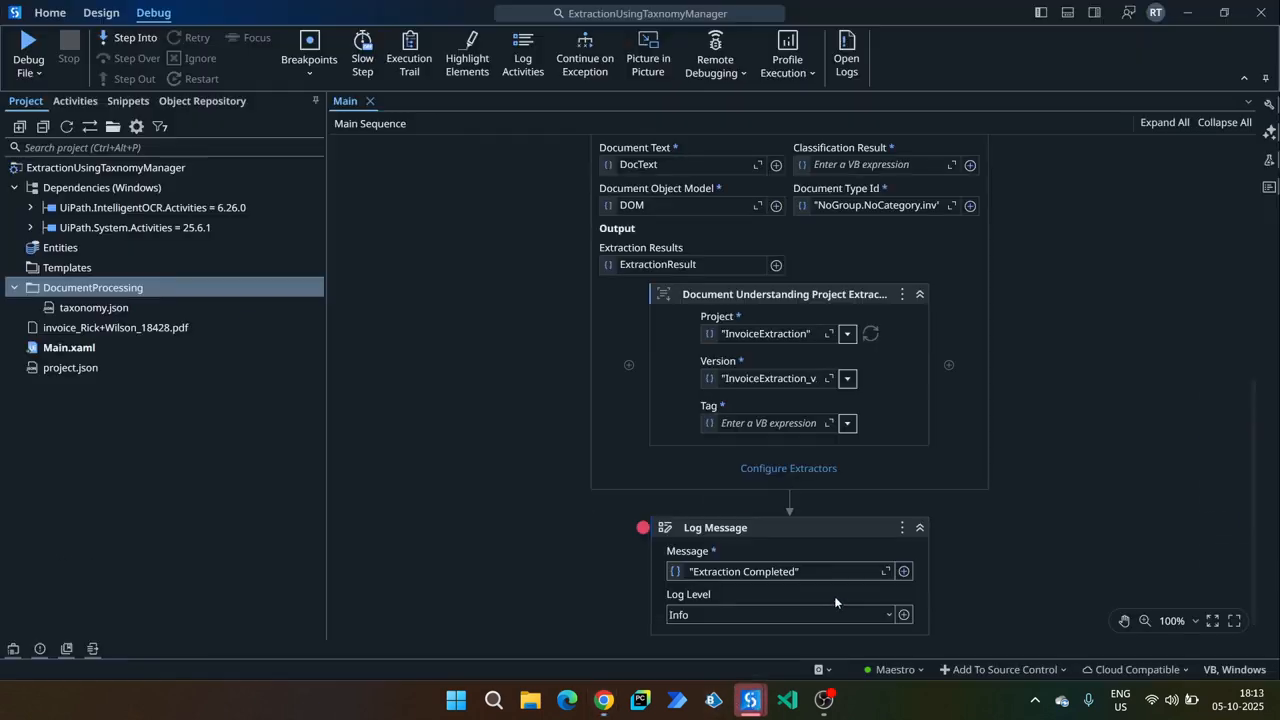
Open the Taxonomy Manager and expand the inv document type.
scroll(615, 400, down, 1)
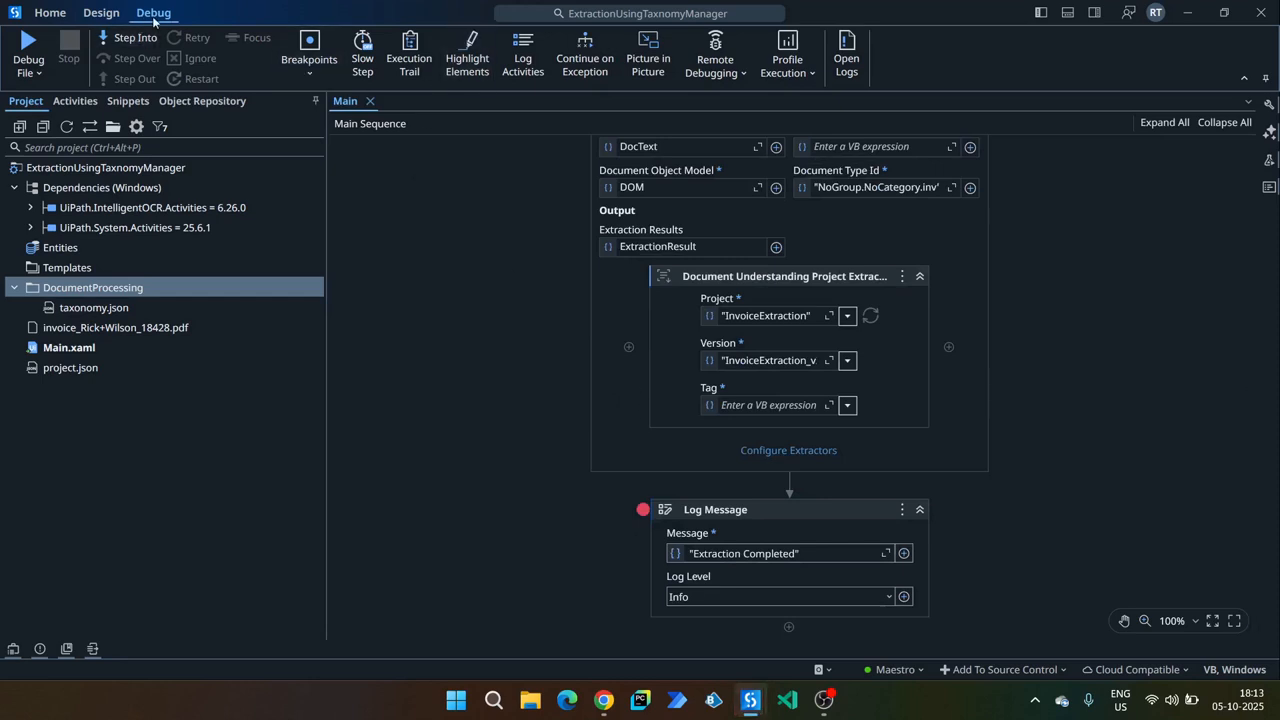
click(101, 12)
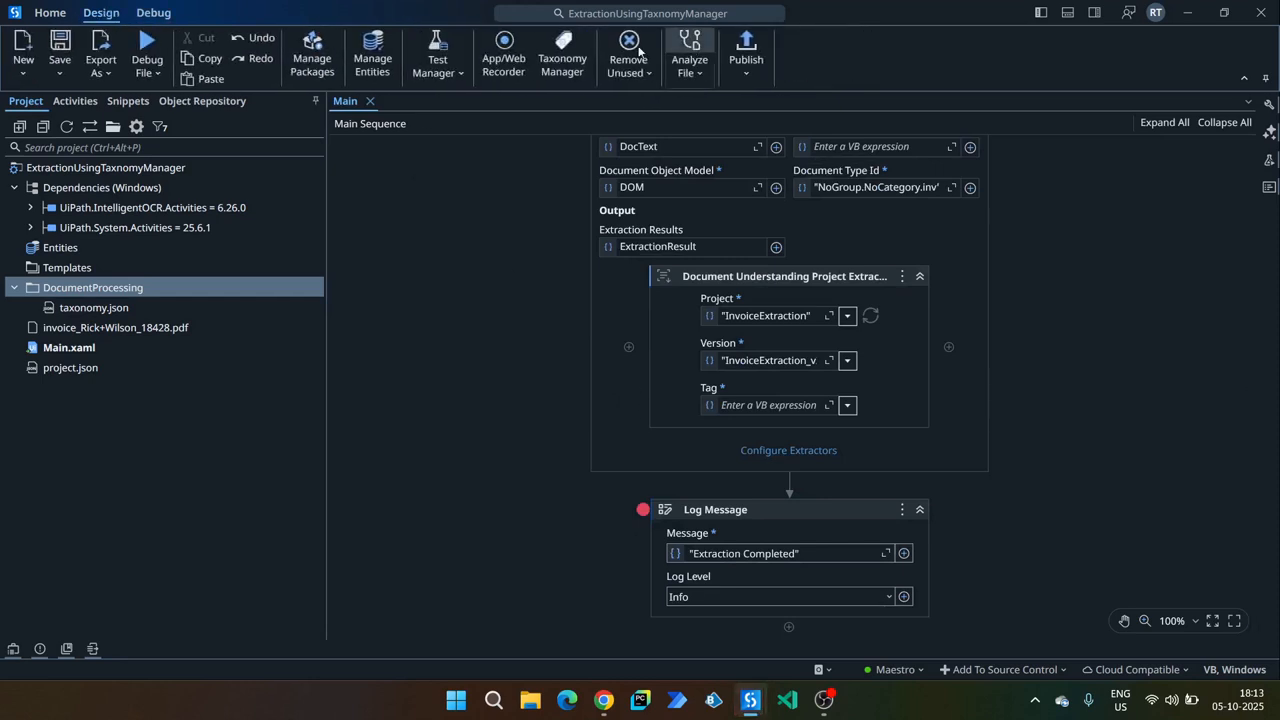
key(alt+Tab)
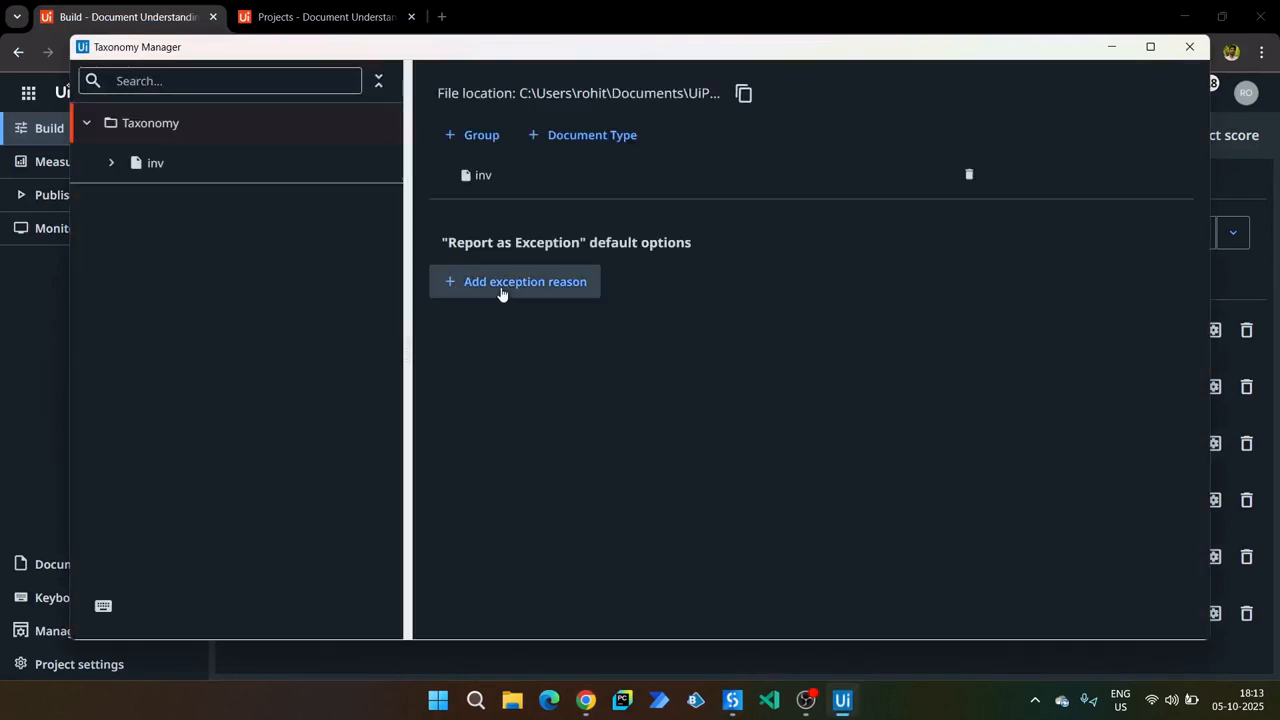
click(255, 175)
click(546, 518)
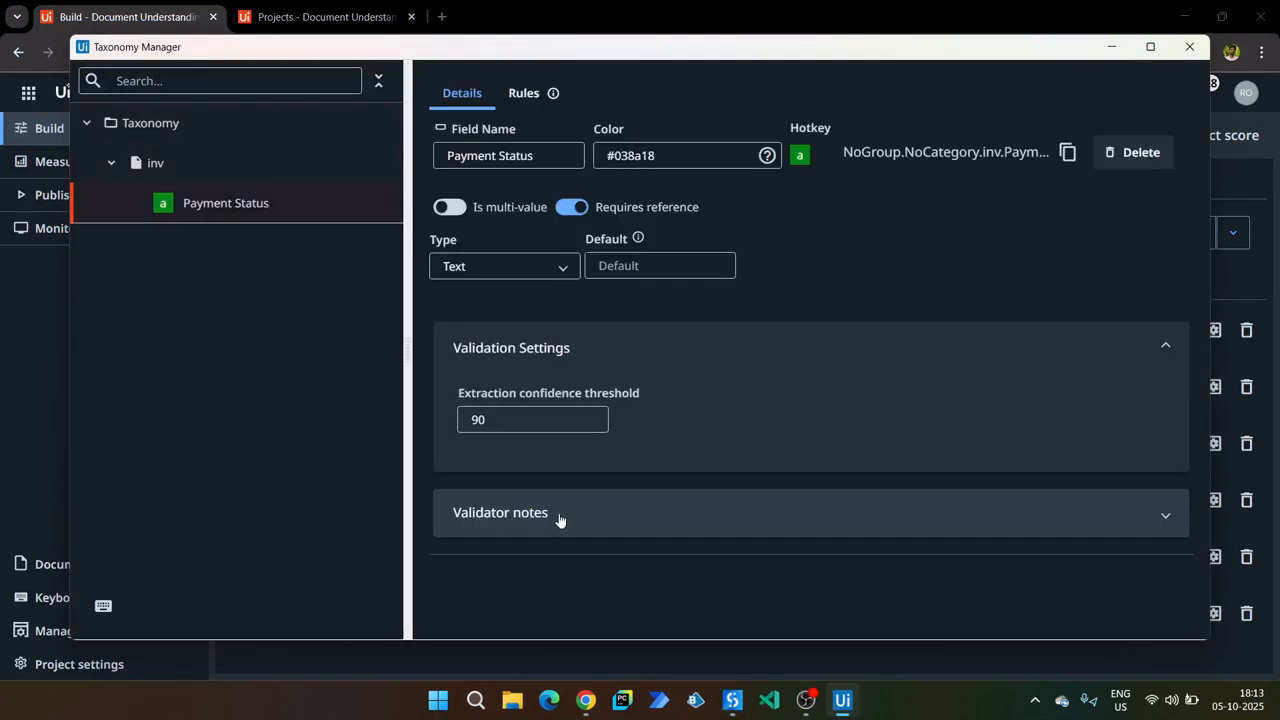
click(559, 155)
key(ctrl+a)
text(Vendor Name)
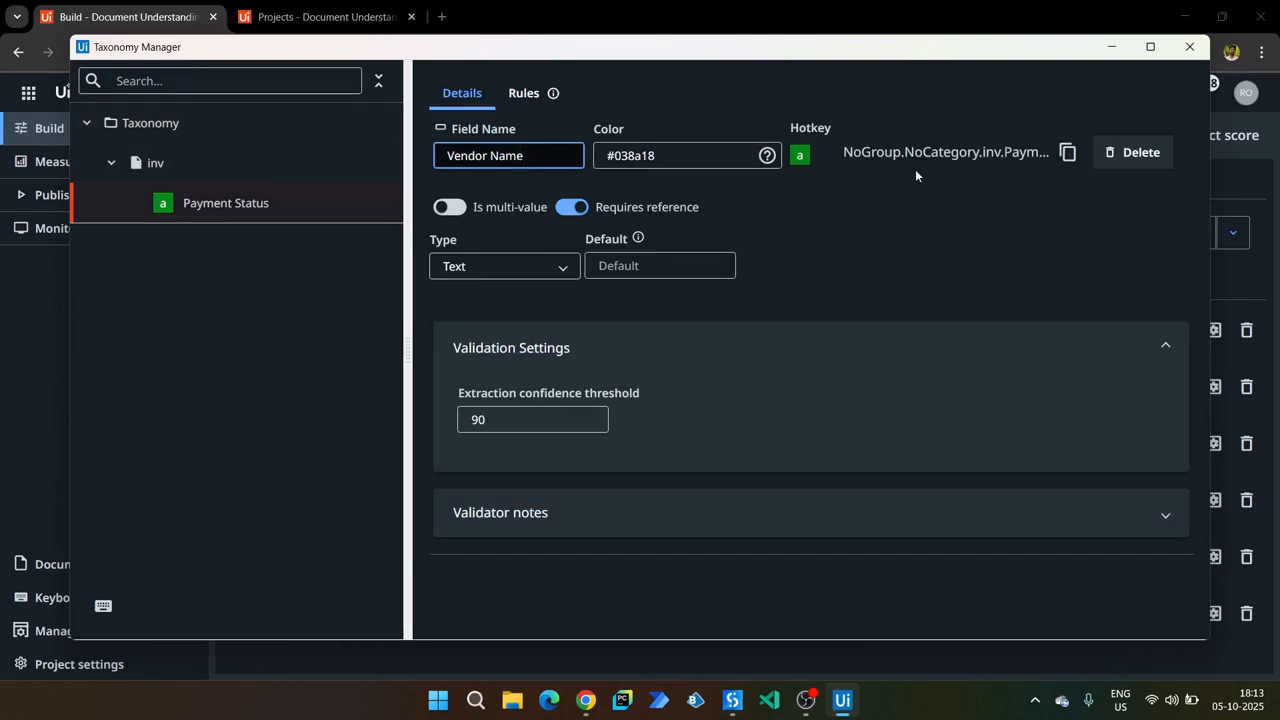
key(ctrl+z)
Add a Vendor Name field of type Text to the inv document type and close the Taxonomy Manager.
click(176, 164)
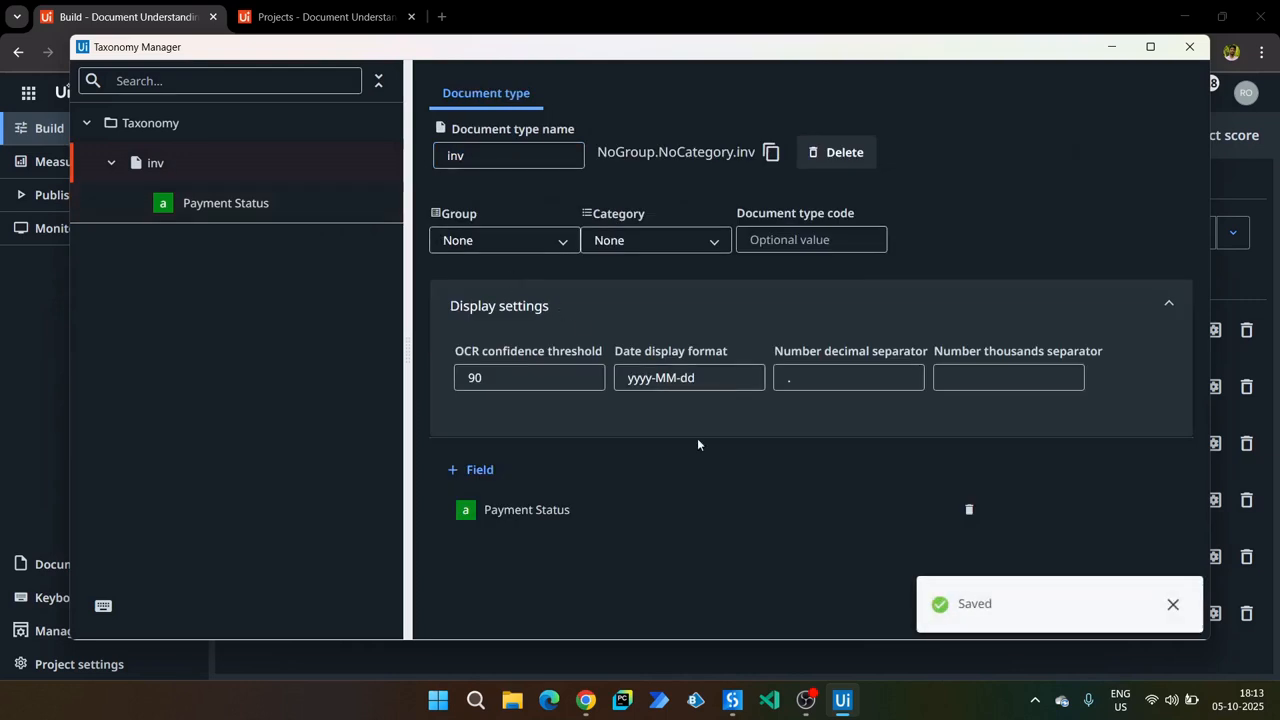
click(472, 469)
text(Vendor Name)
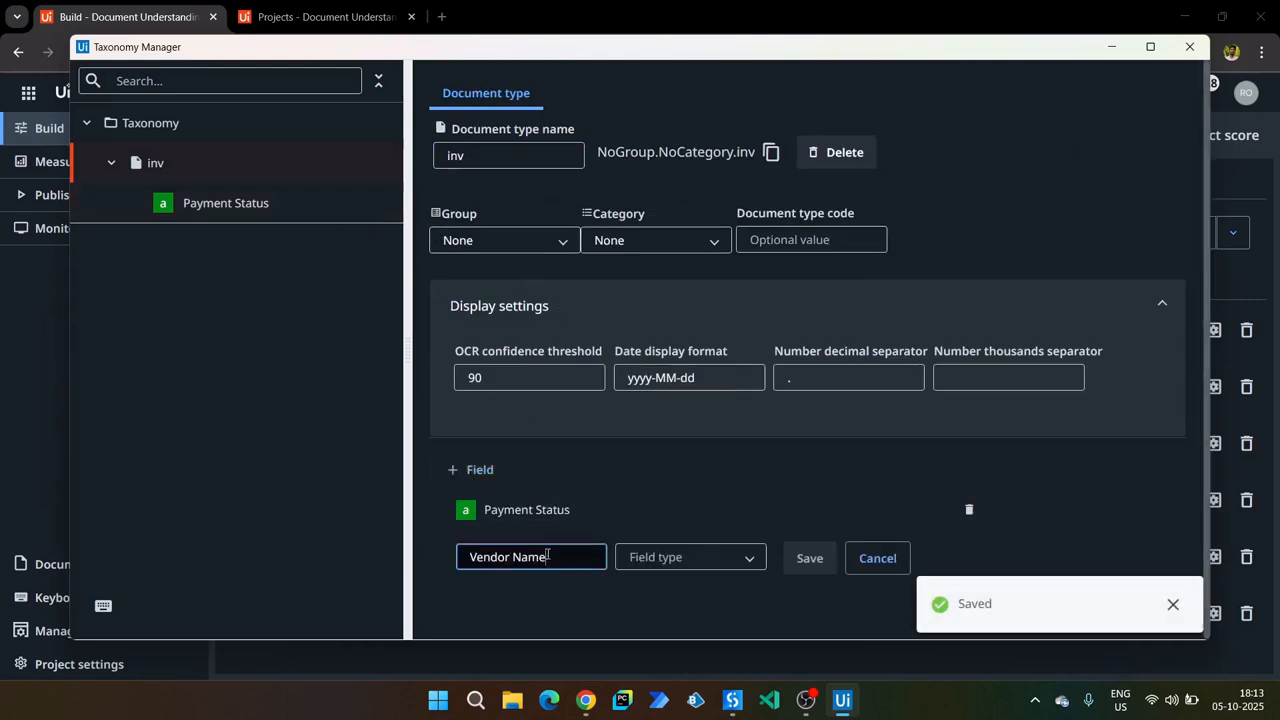
click(730, 556)
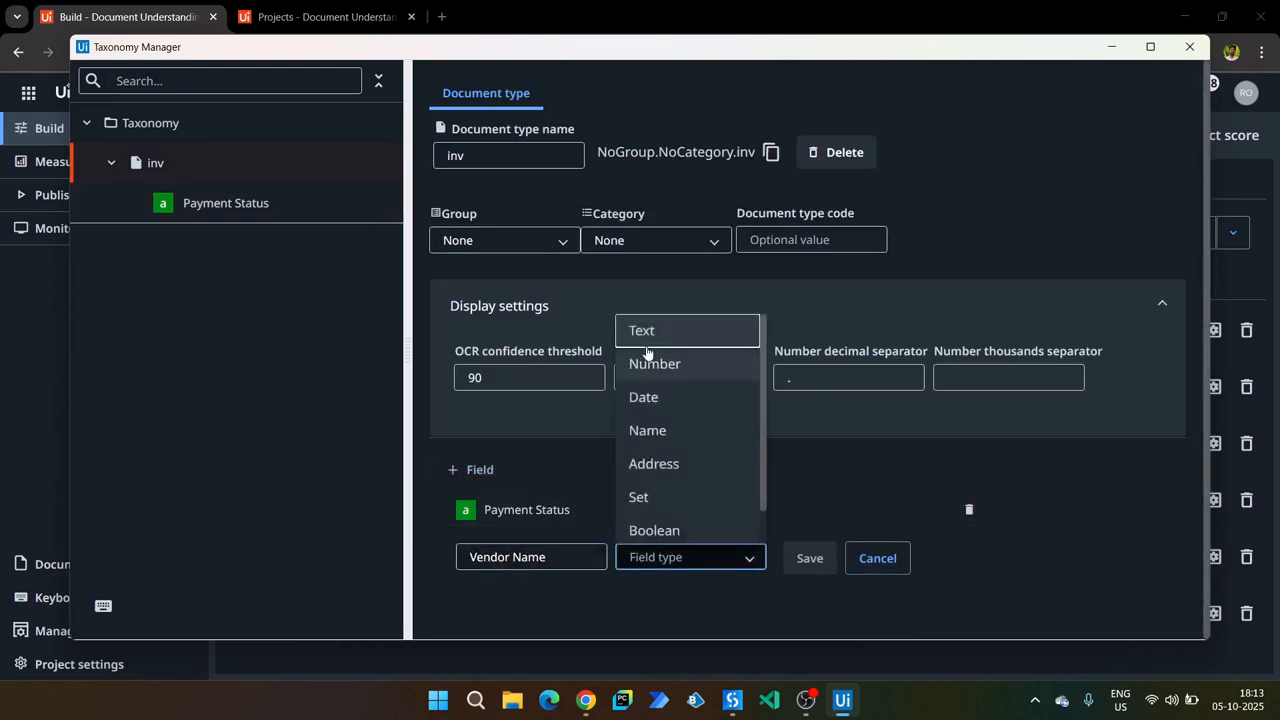
click(644, 334)
click(810, 558)
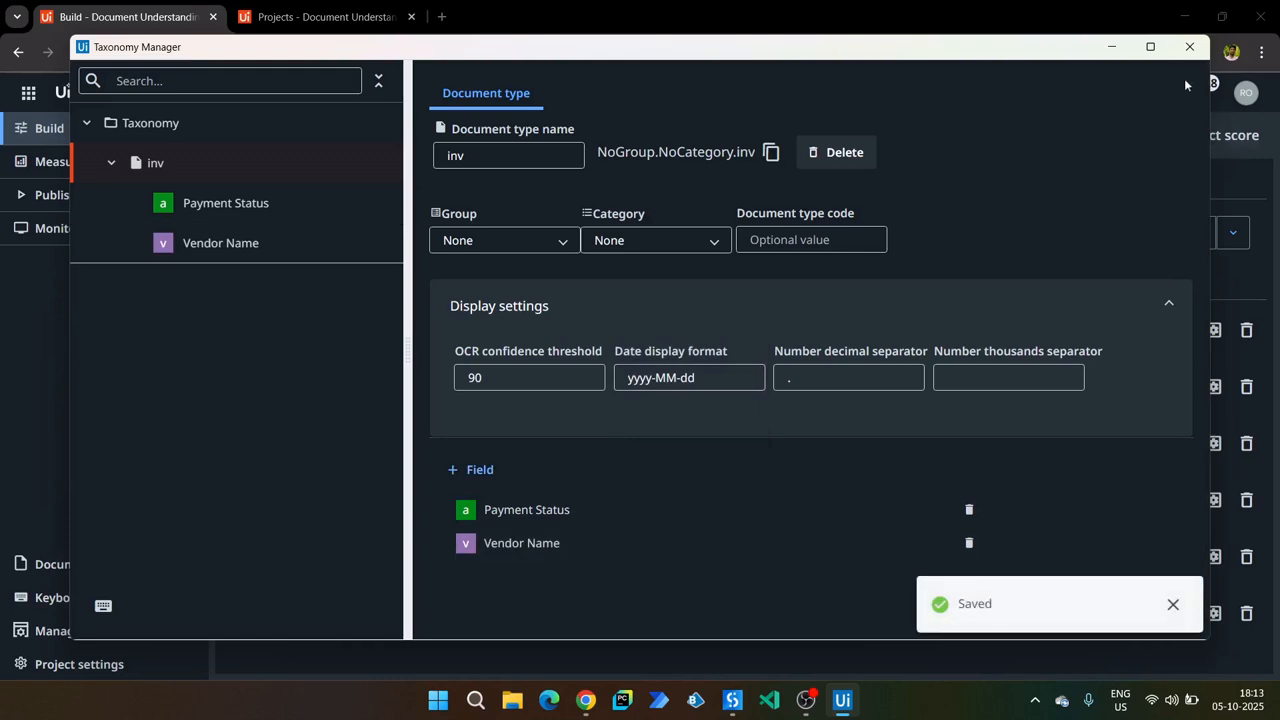
click(1189, 46)
Enable the project extractor for all inv fields in Configure Extractors and fetch the capabilities of InvoiceExtraction version InvoiceExtraction_v2.
click(780, 451)
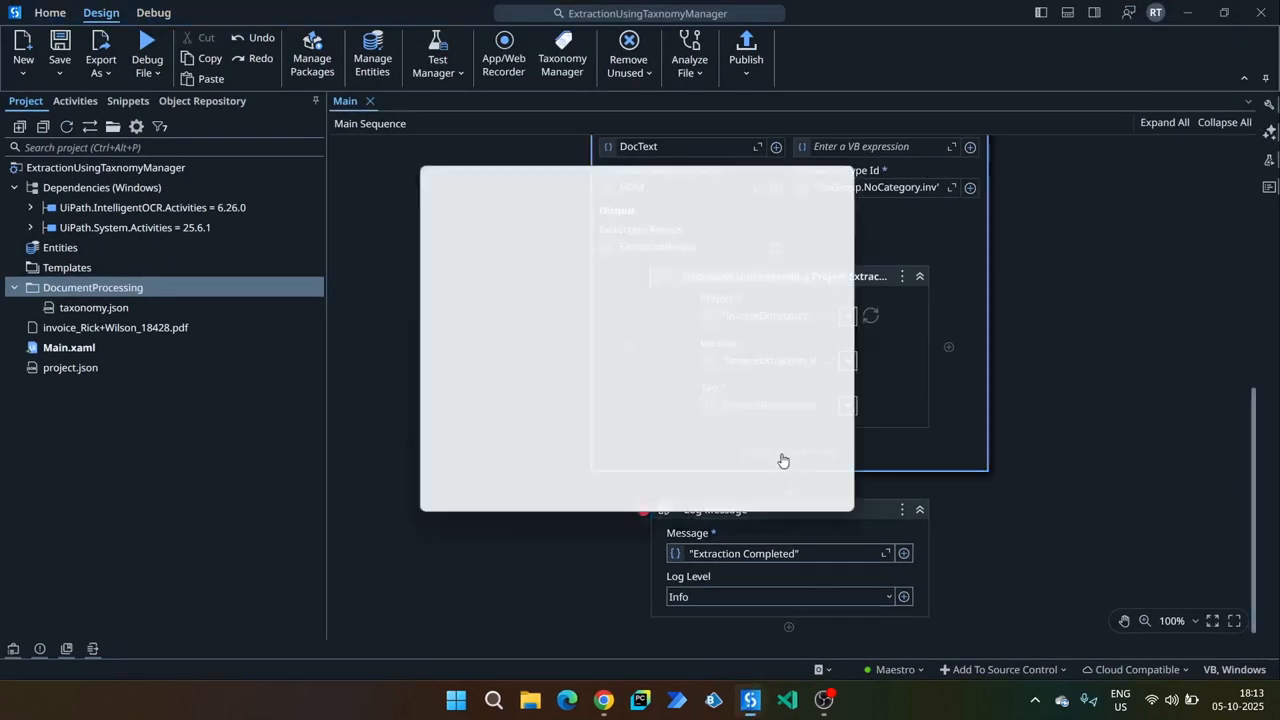
click(440, 438)
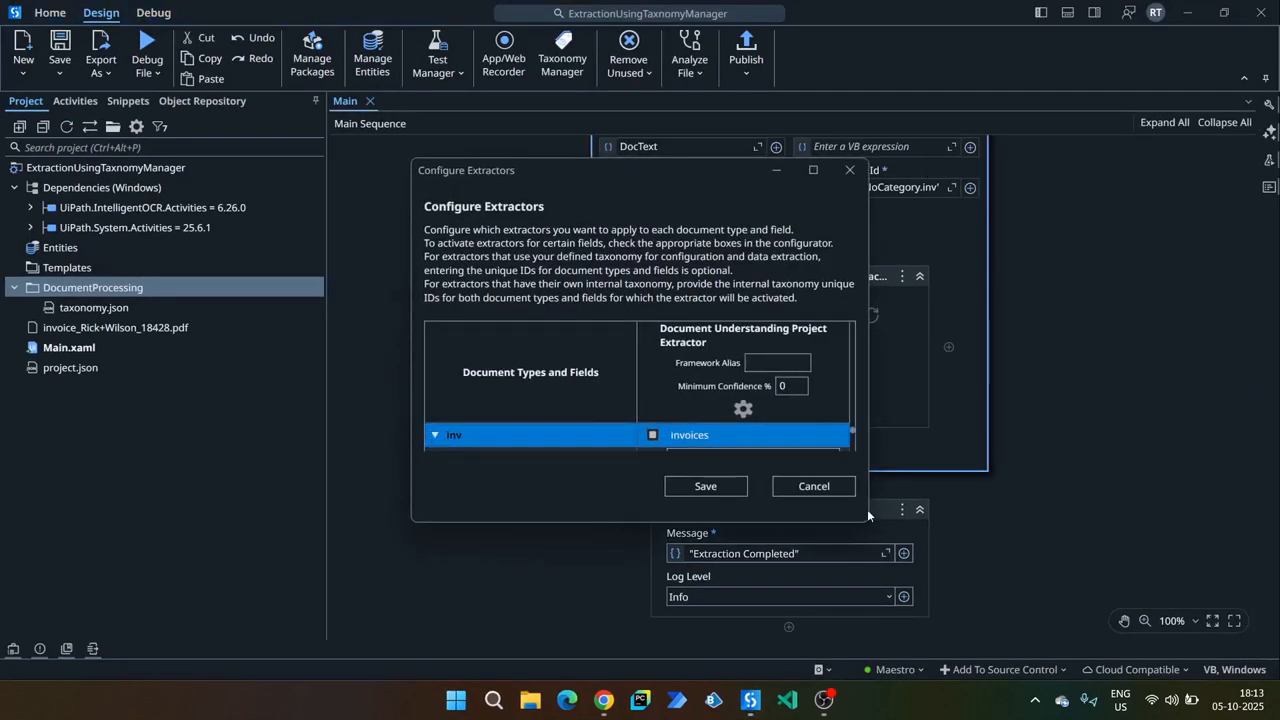
drag(867, 509, 1062, 586)
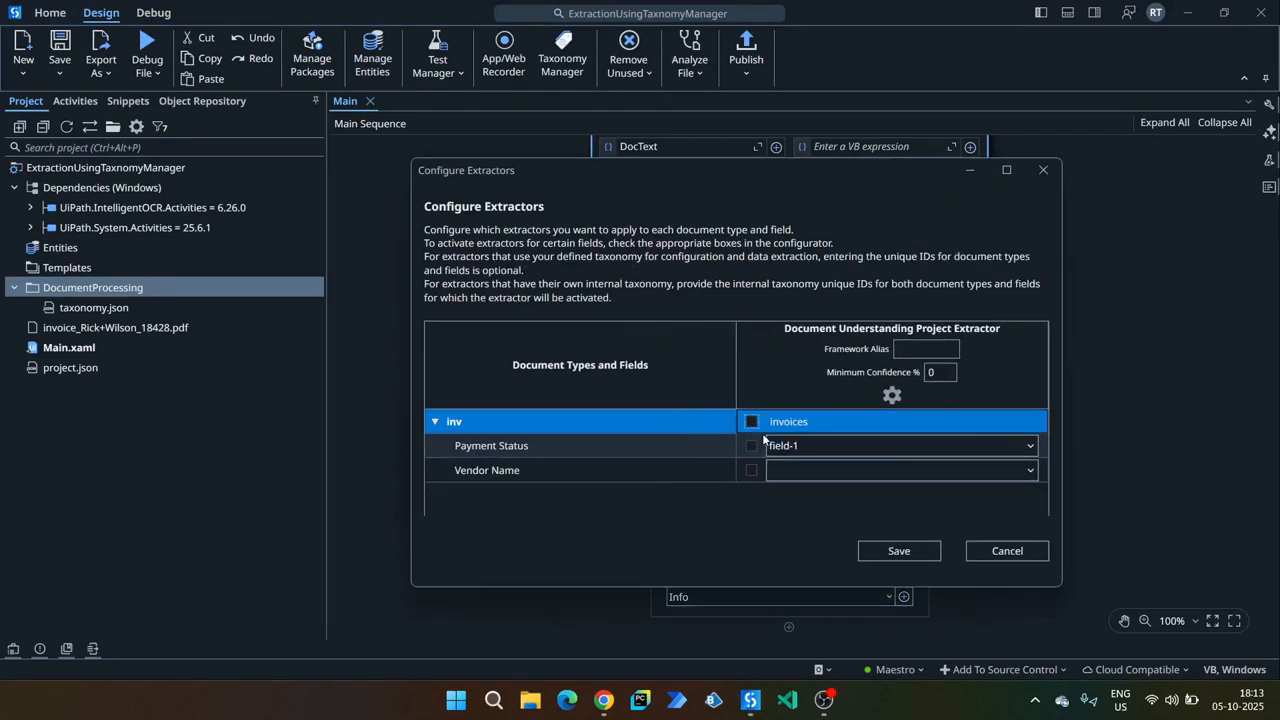
click(752, 421)
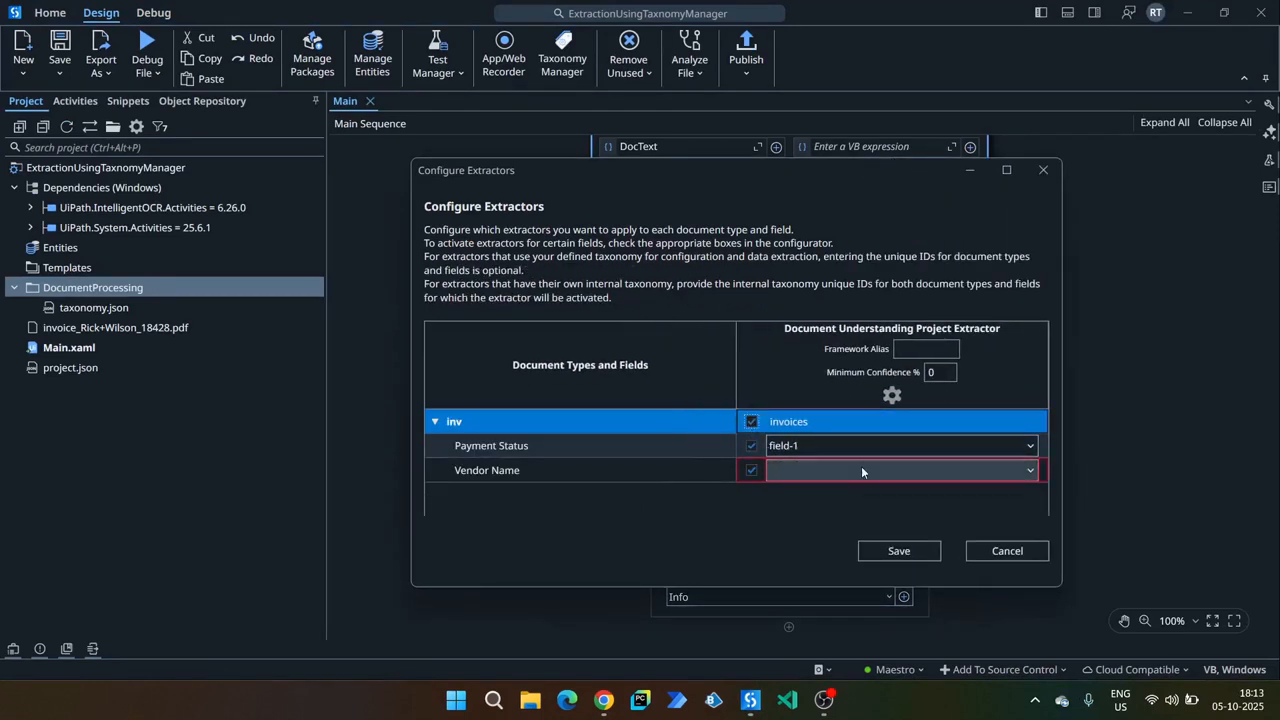
click(891, 396)
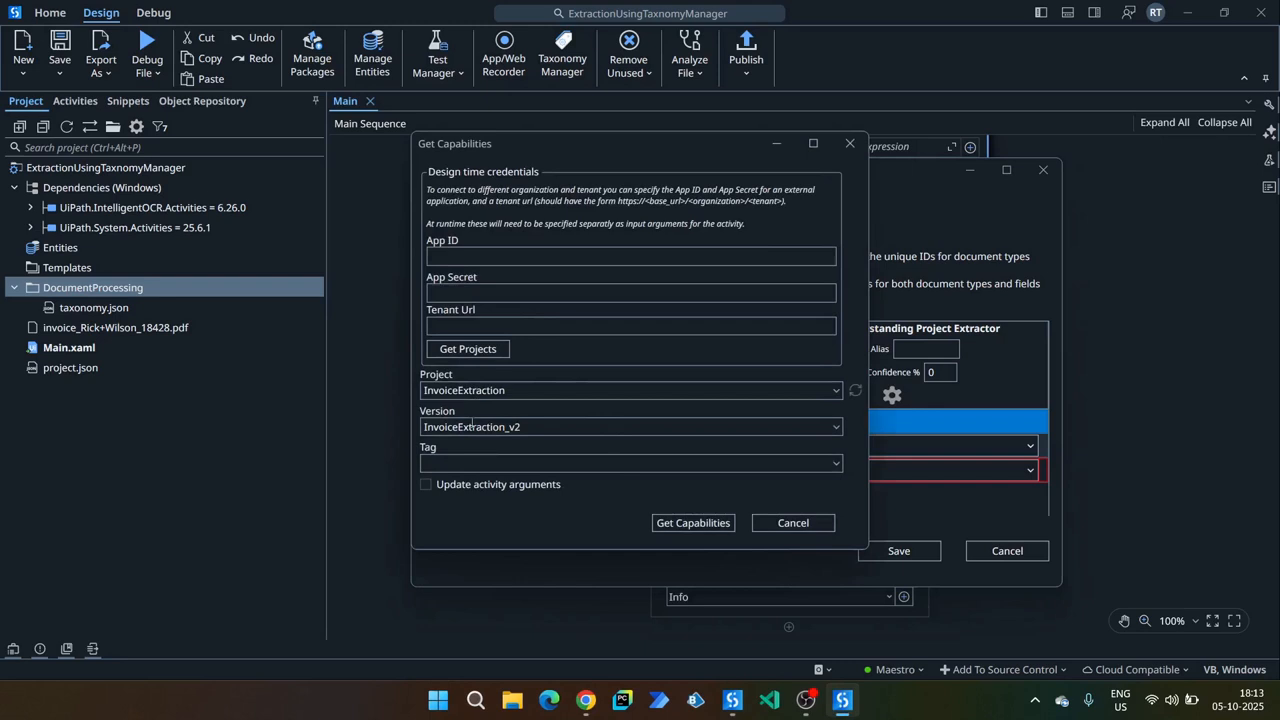
click(665, 521)
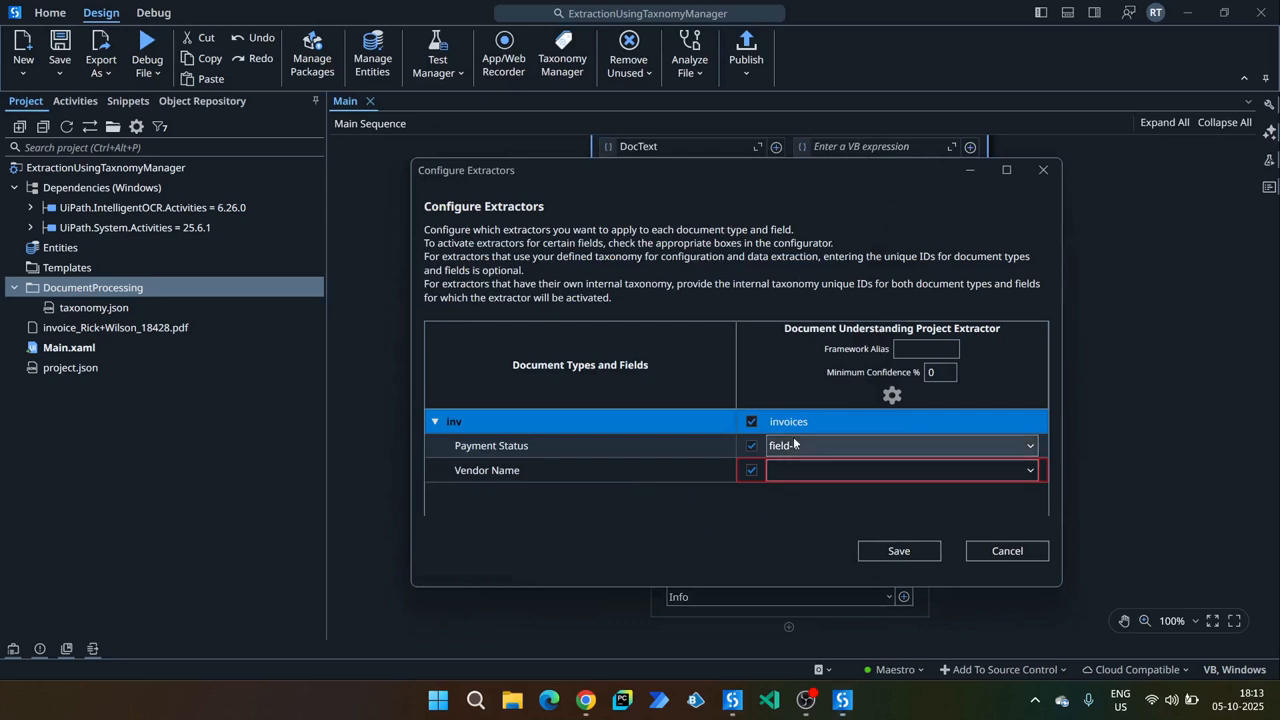
Map the Vendor Name field to the extractor's name field and save the extractor configuration.
click(804, 446)
click(856, 446)
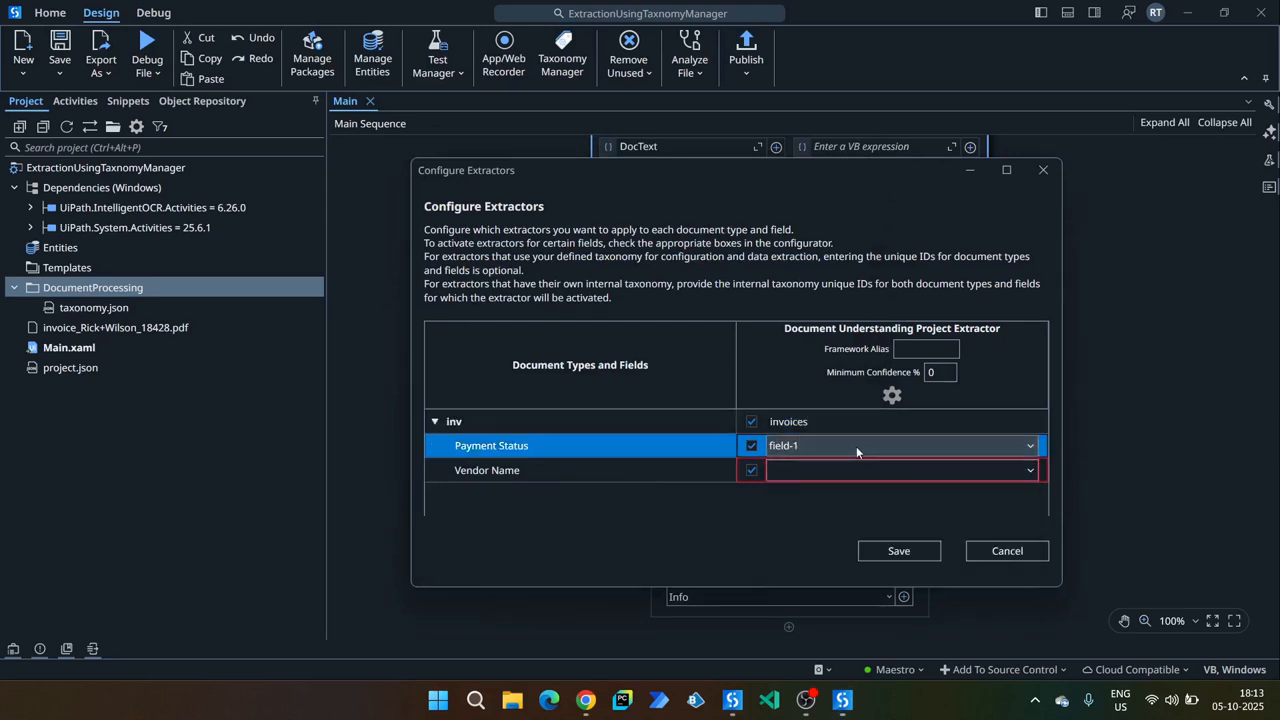
click(801, 471)
click(802, 519)
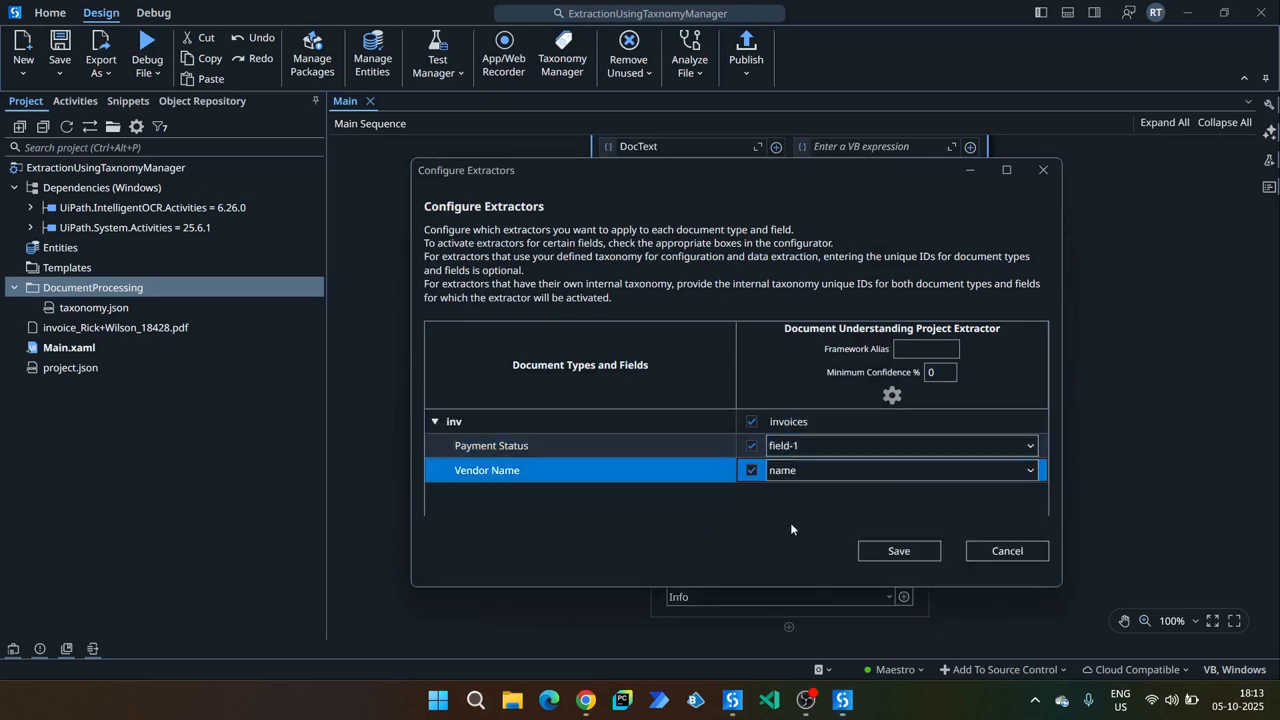
click(899, 551)
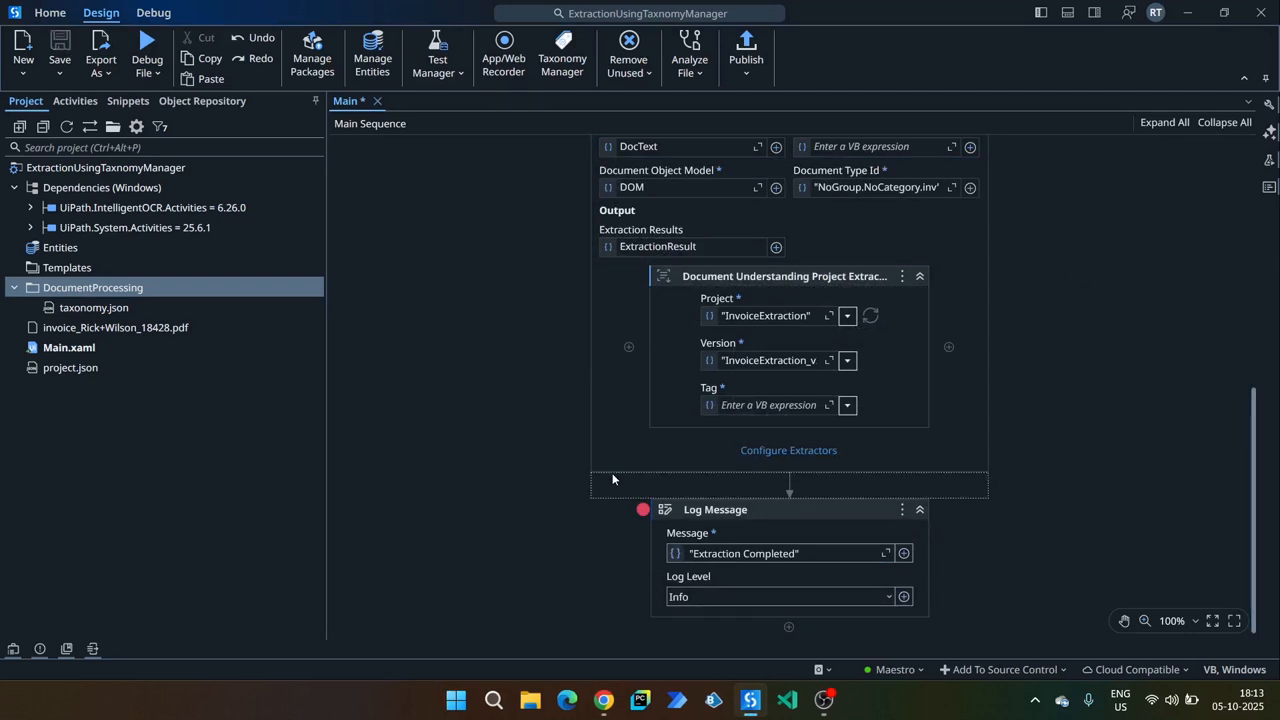
Debug the workflow to the Log Message breakpoint and examine the Vendor Name field in the ExtractionResult variable's local value.
click(149, 48)
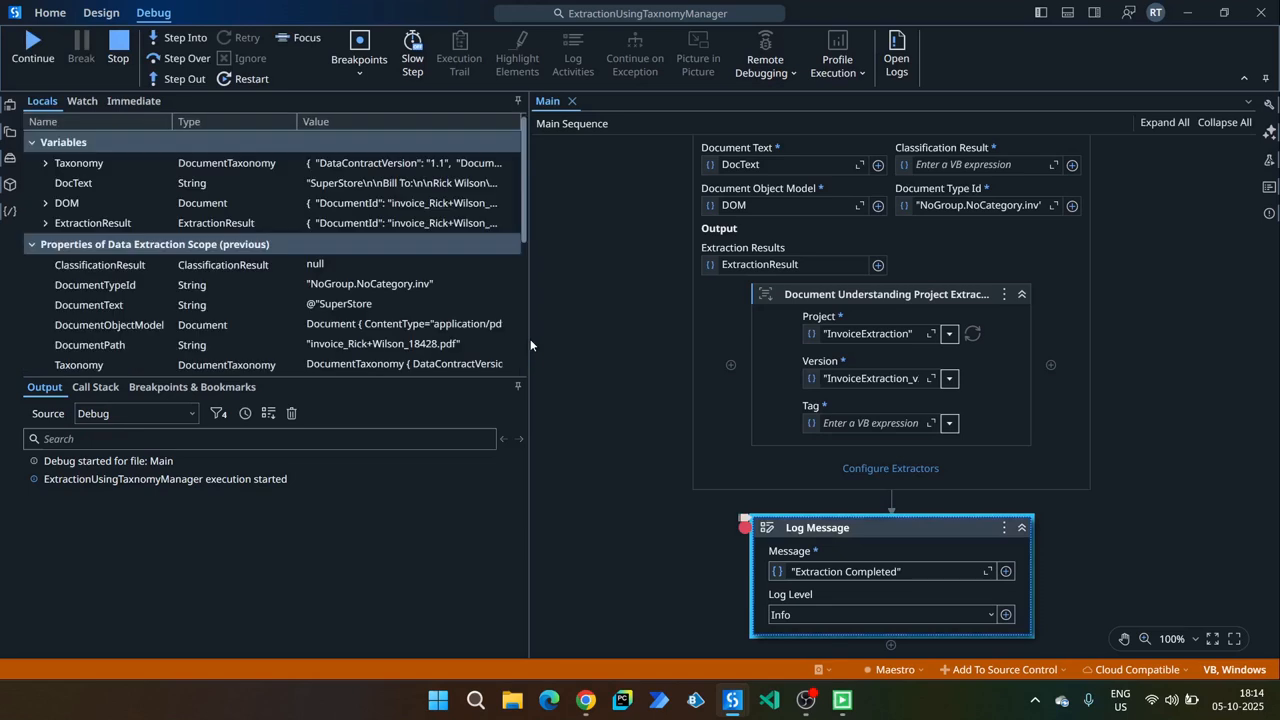
click(509, 224)
scroll(696, 342, down, 6)
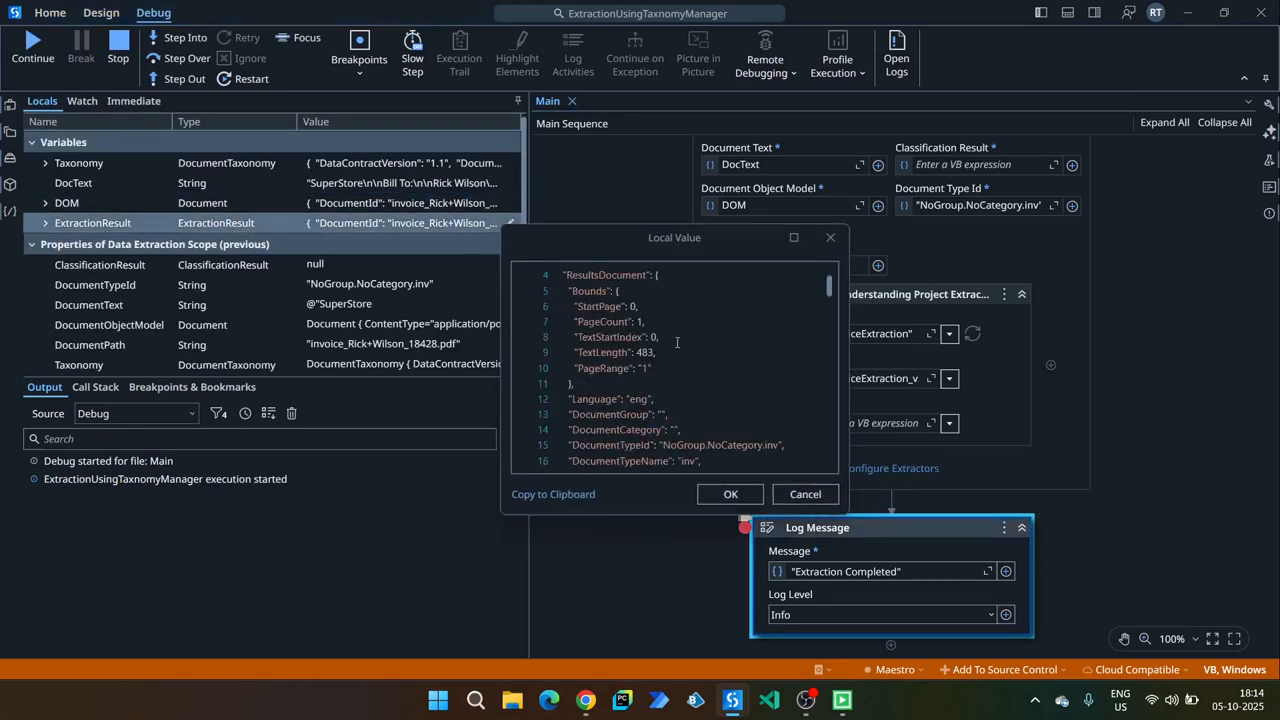
scroll(639, 337, down, 8)
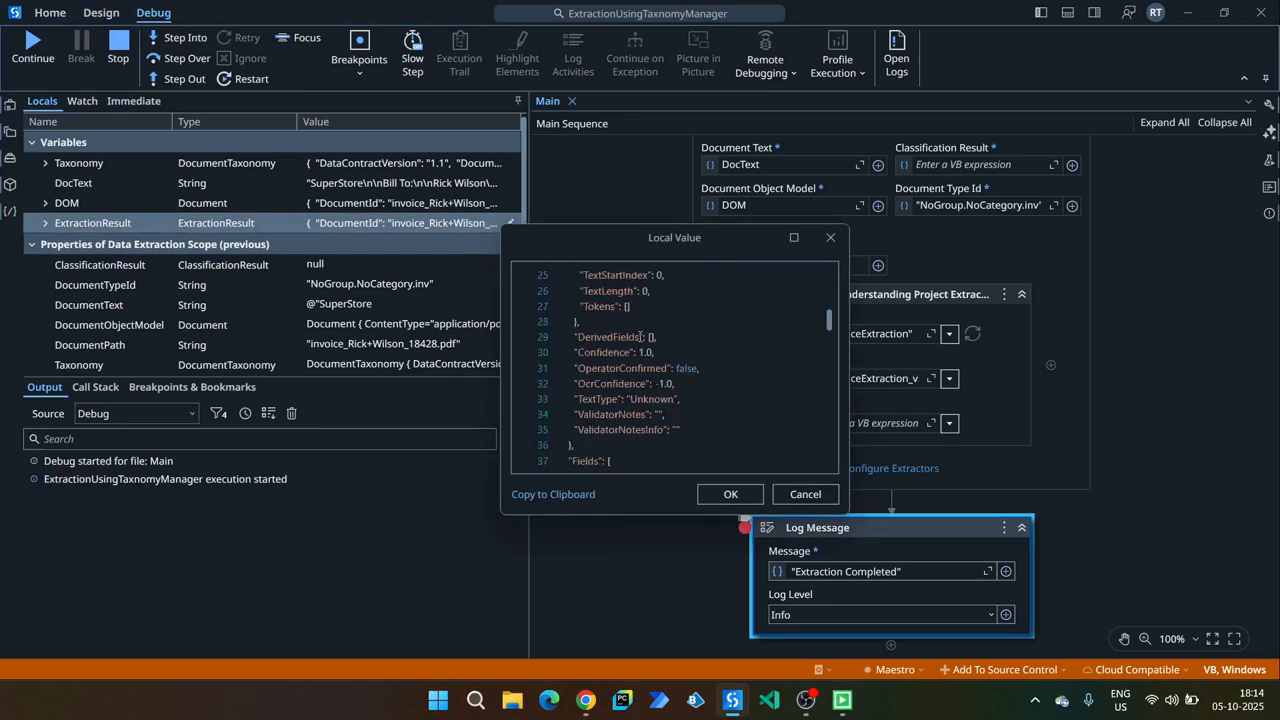
scroll(637, 337, down, 2)
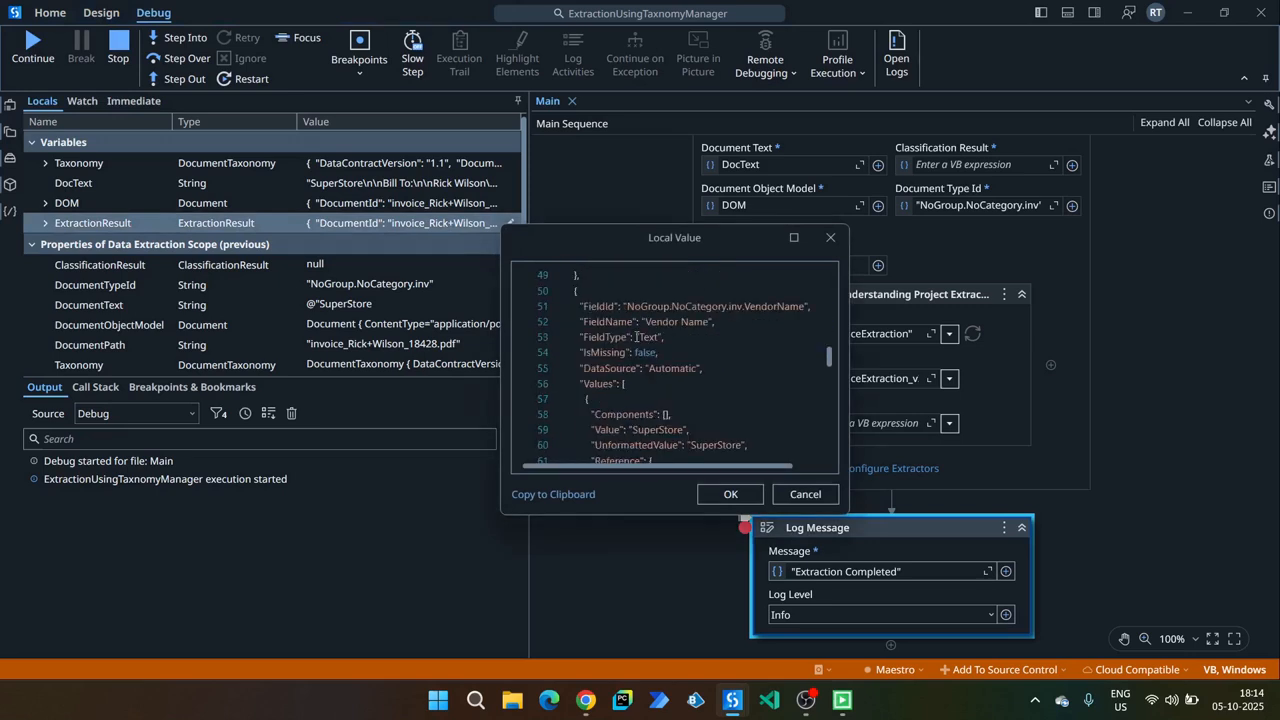
drag(653, 323, 682, 337)
click(707, 326)
scroll(707, 328, down, 2)
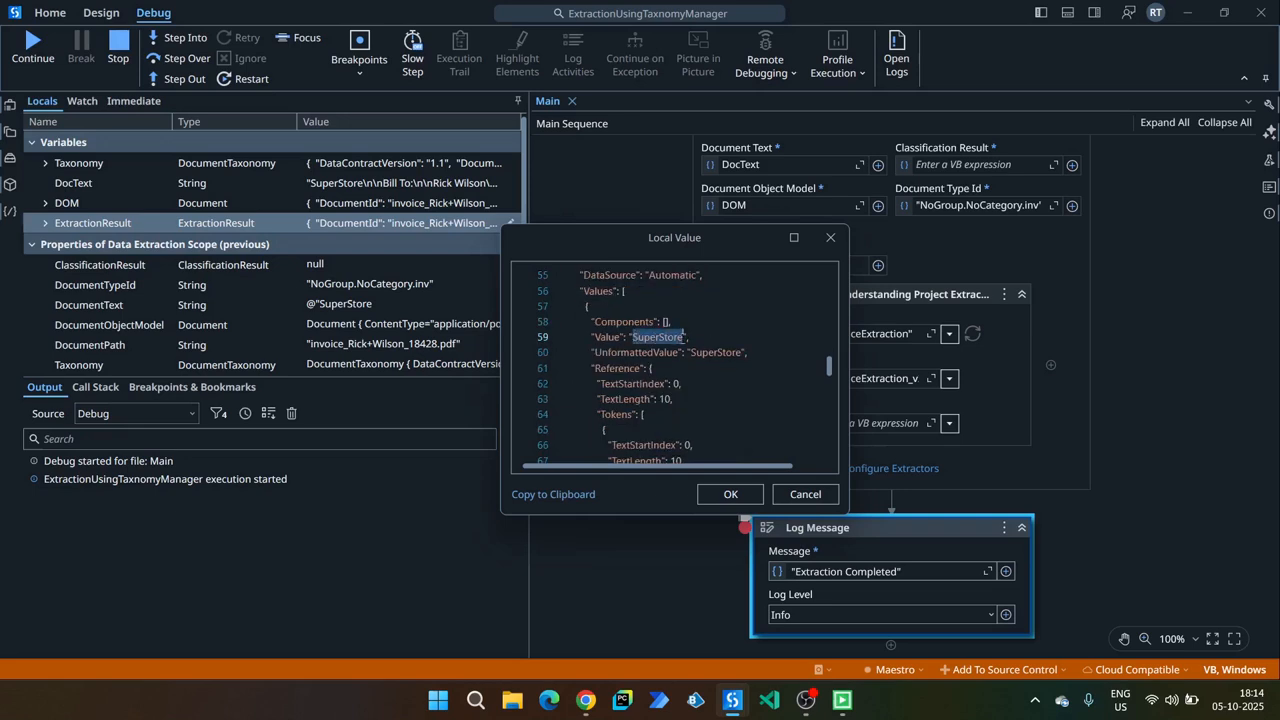
click(740, 496)
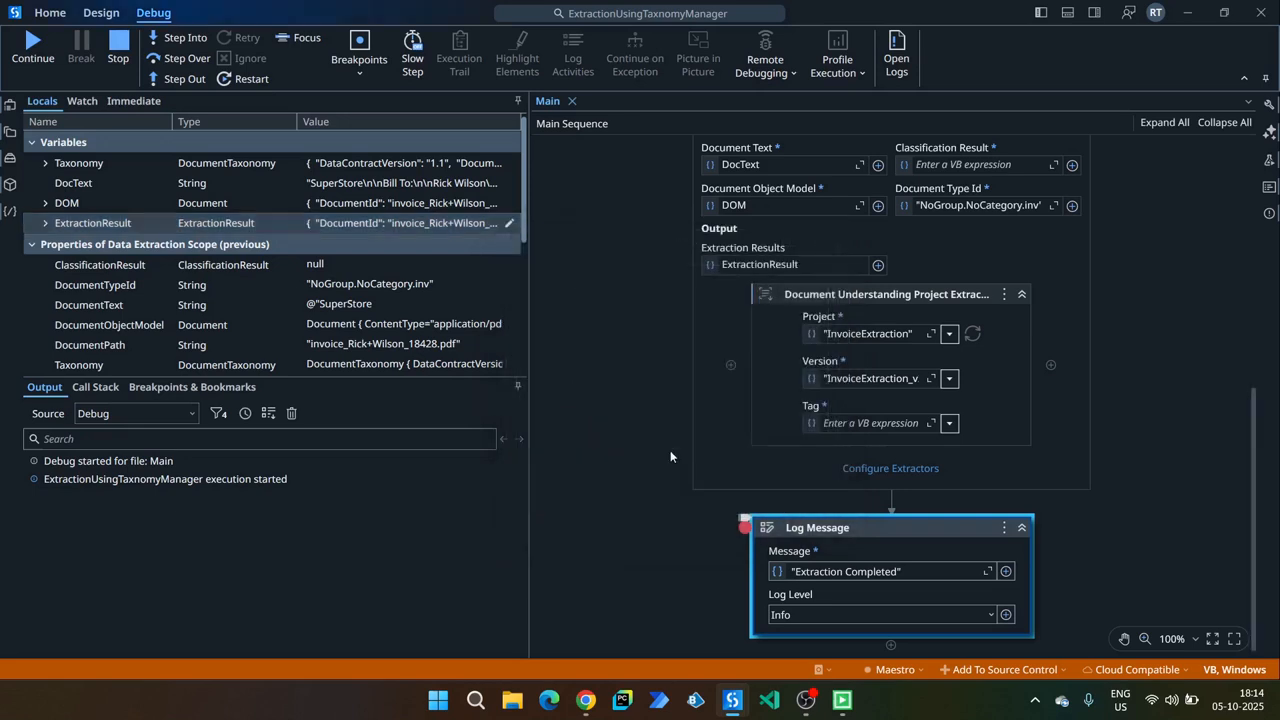
Switch to the InvoiceExtraction project in the browser and return to its Build page.
mouse_move(586, 700)
click(540, 620)
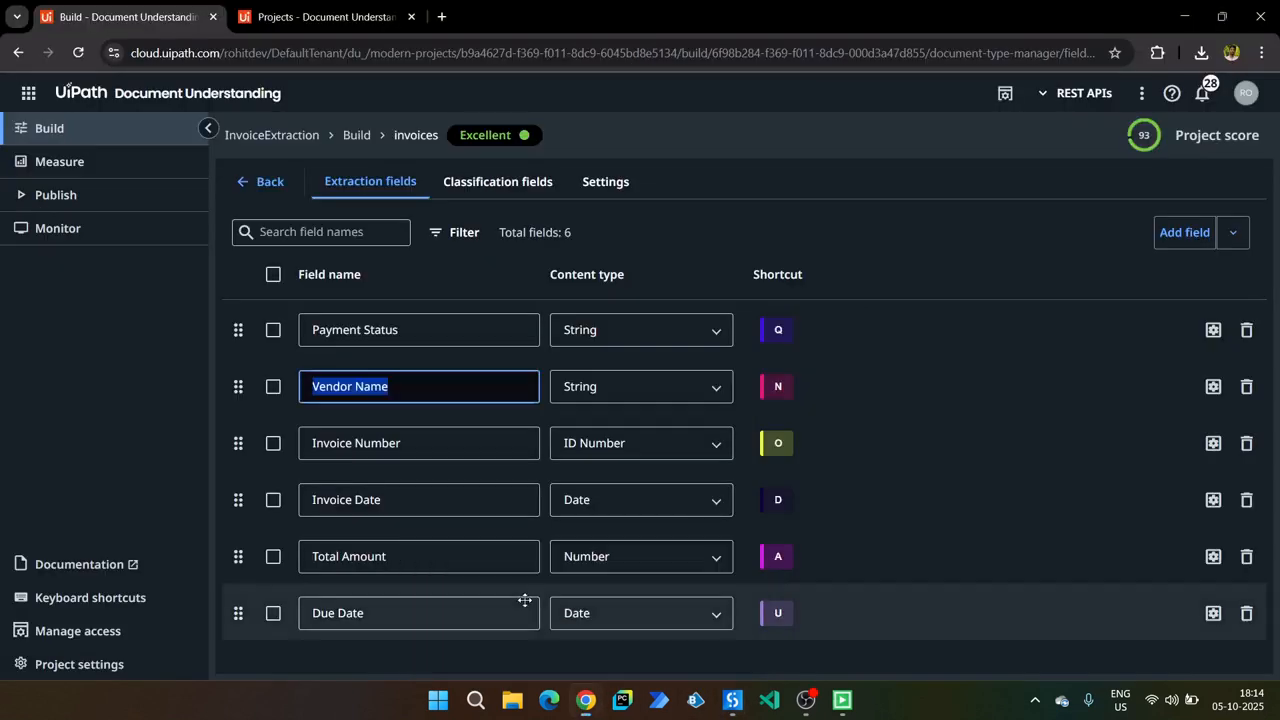
click(48, 133)
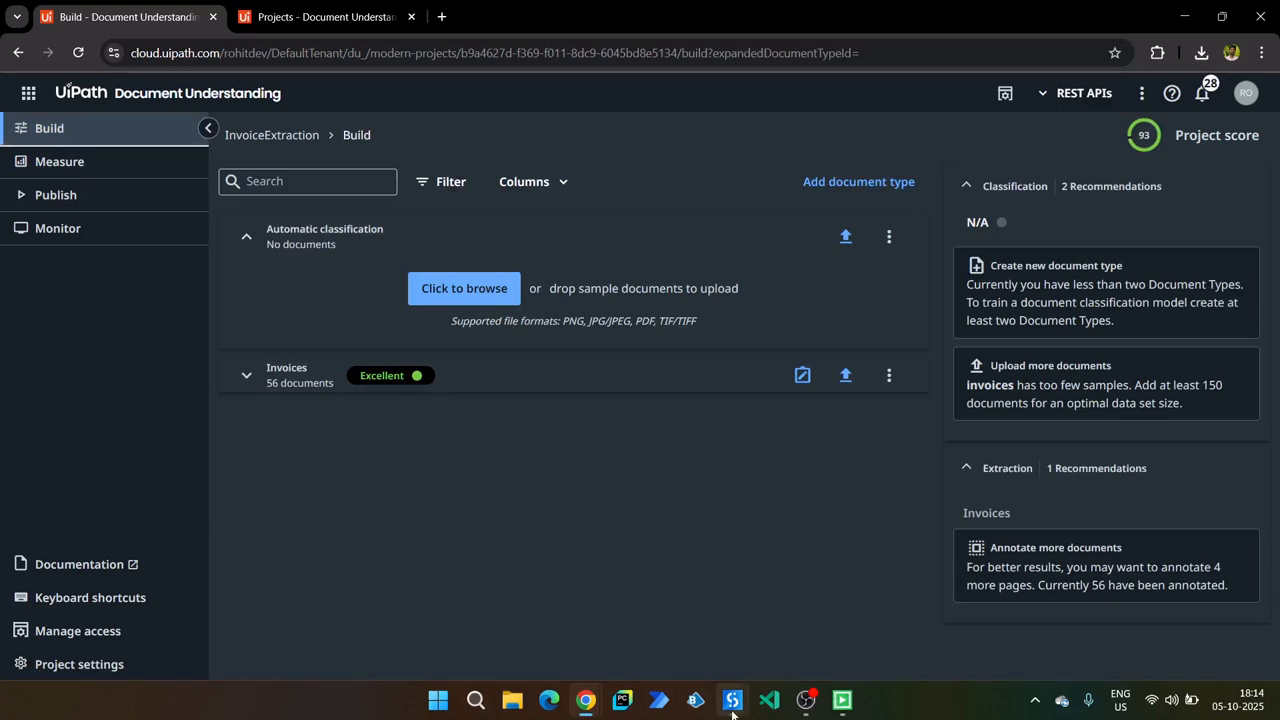
Switch back to the ExtractionUsingTaxnomyManager project in UiPath Studio and continue the paused debug run.
mouse_move(733, 708)
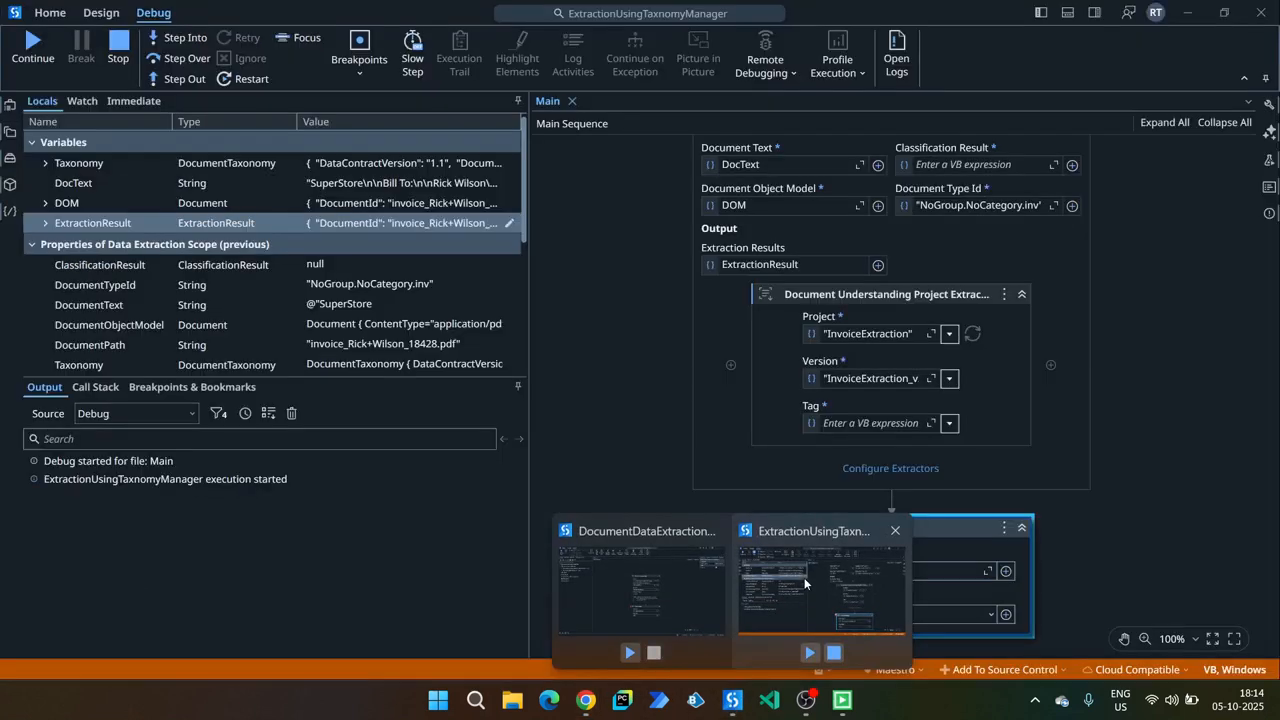
click(804, 577)
key(F5)
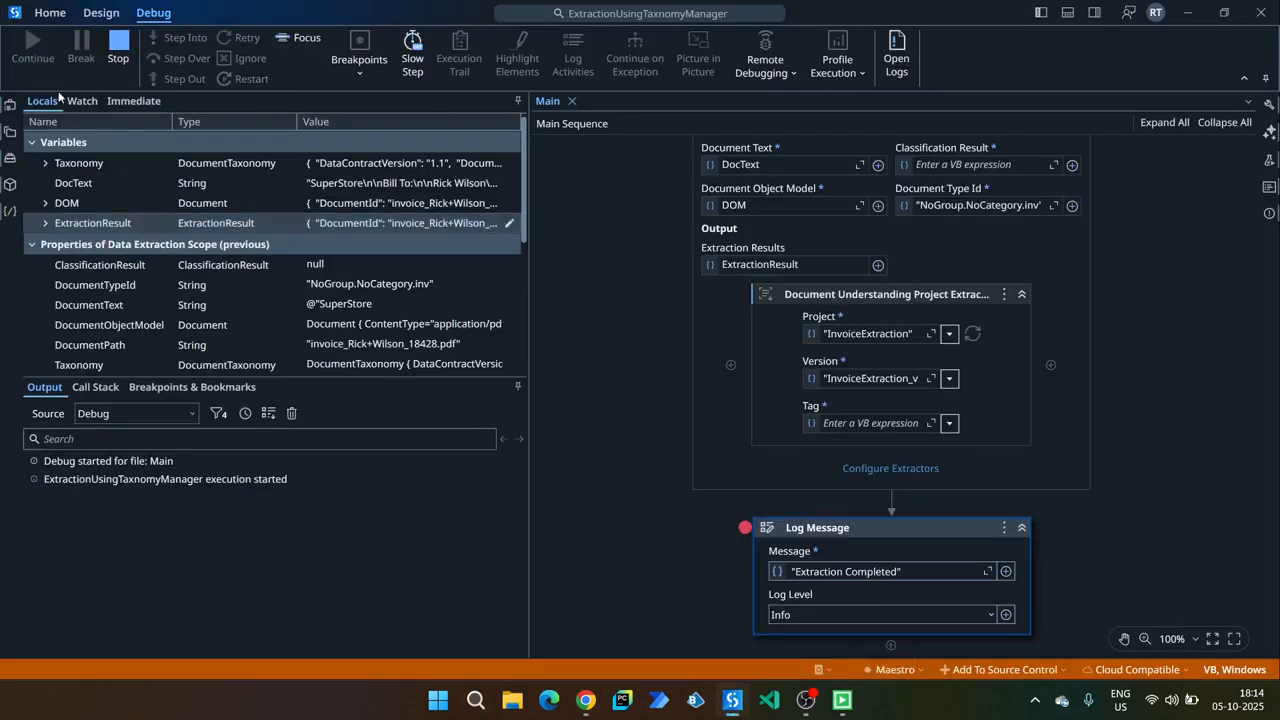
Return to the InvoiceExtraction project in the browser and open the model training dataset exports on its Publish page.
click(1187, 13)
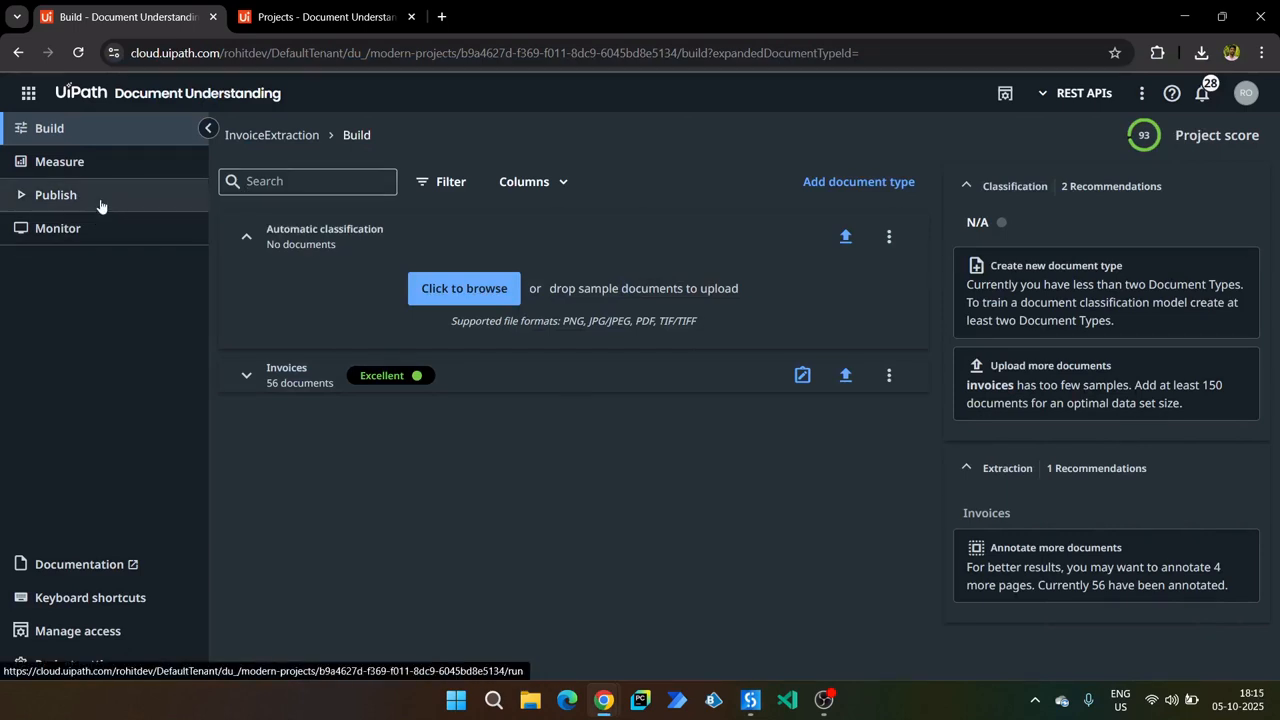
click(70, 200)
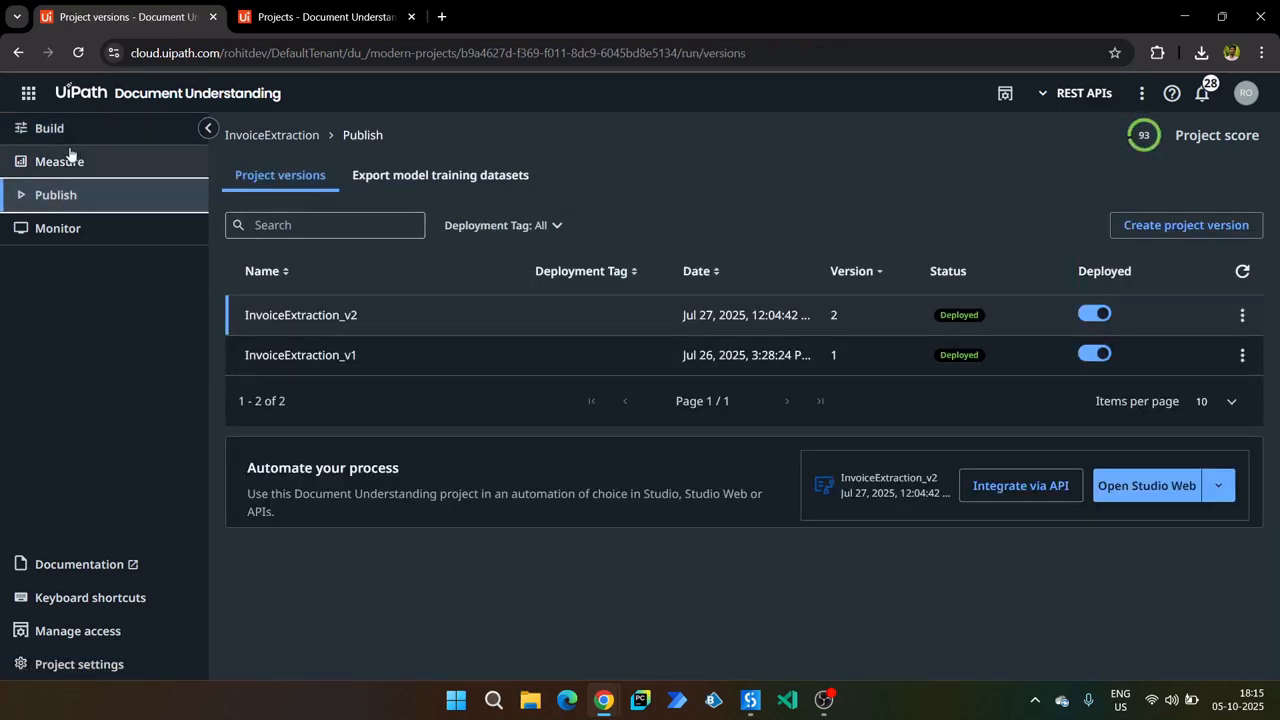
click(424, 187)
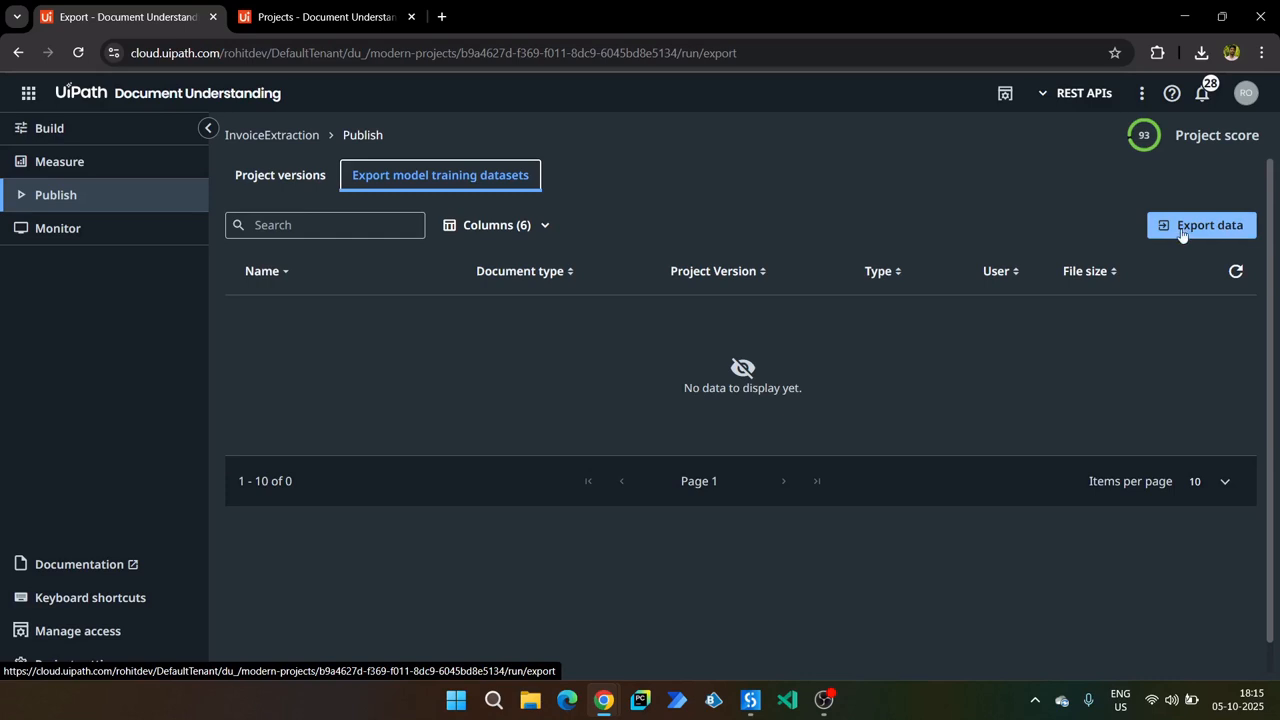
Export the model training dataset for document type Invoices and project version InvoiceExtraction_v2.
click(1217, 226)
click(797, 339)
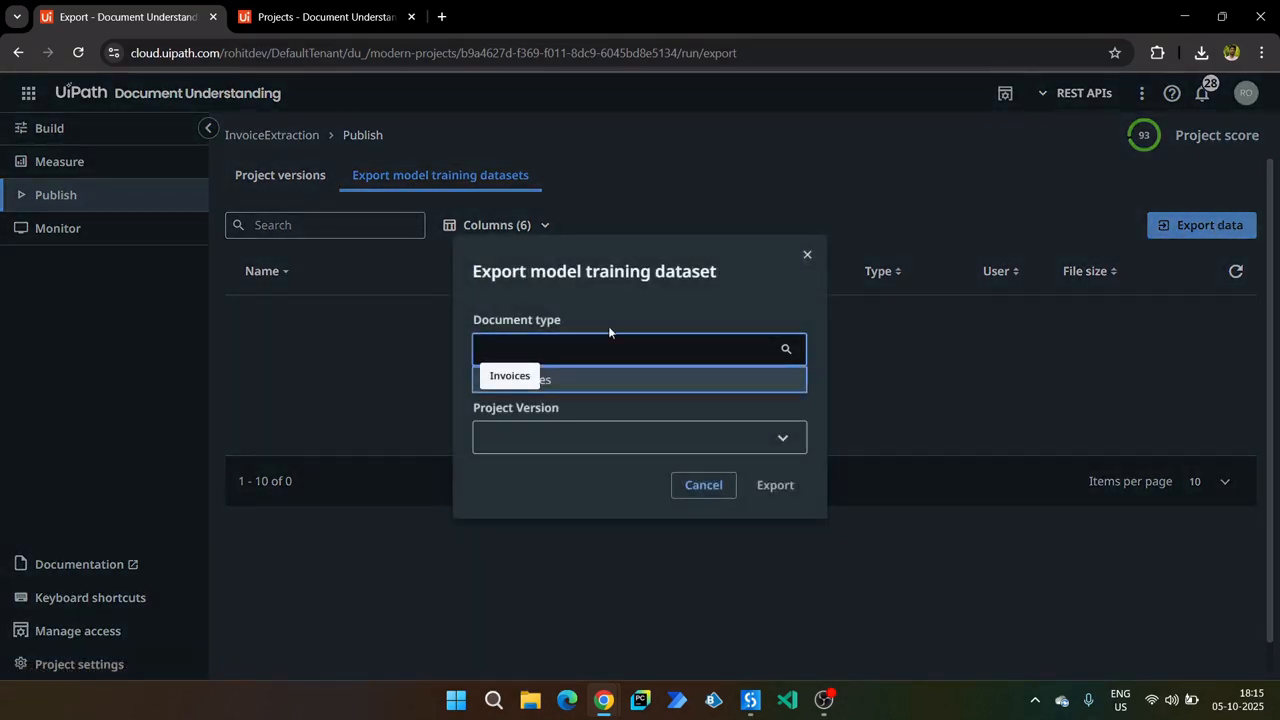
click(575, 378)
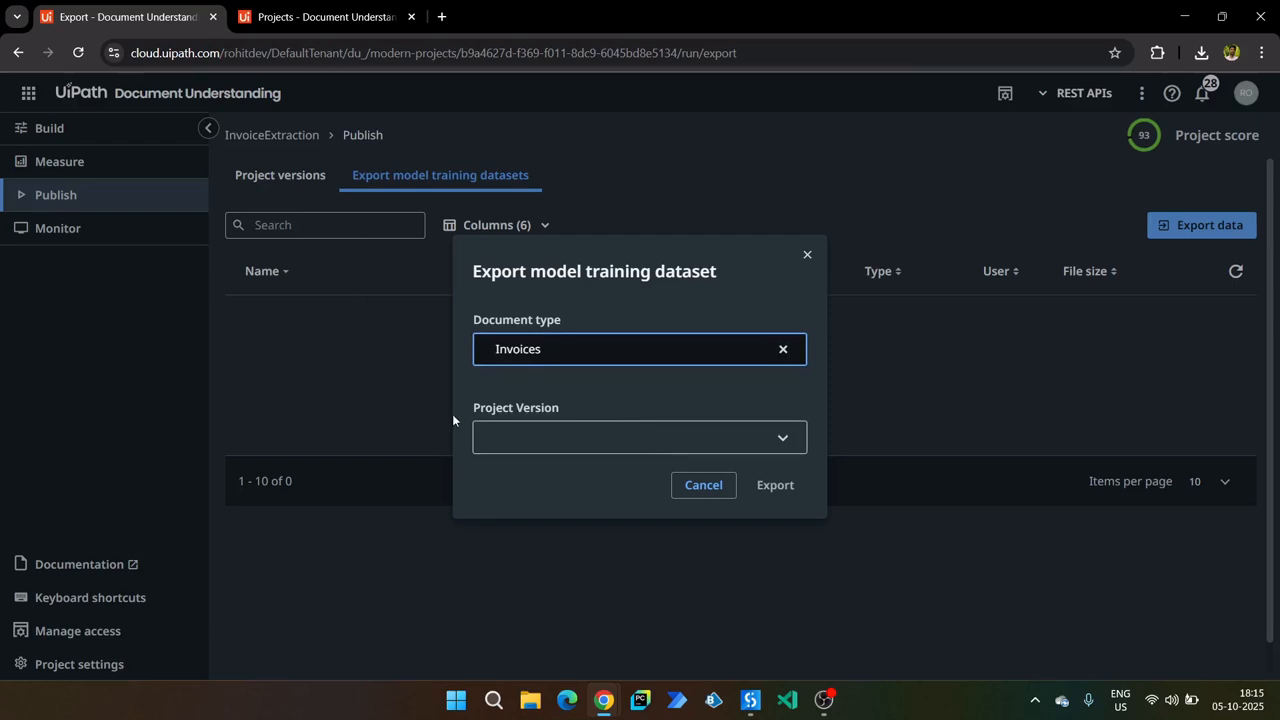
click(552, 438)
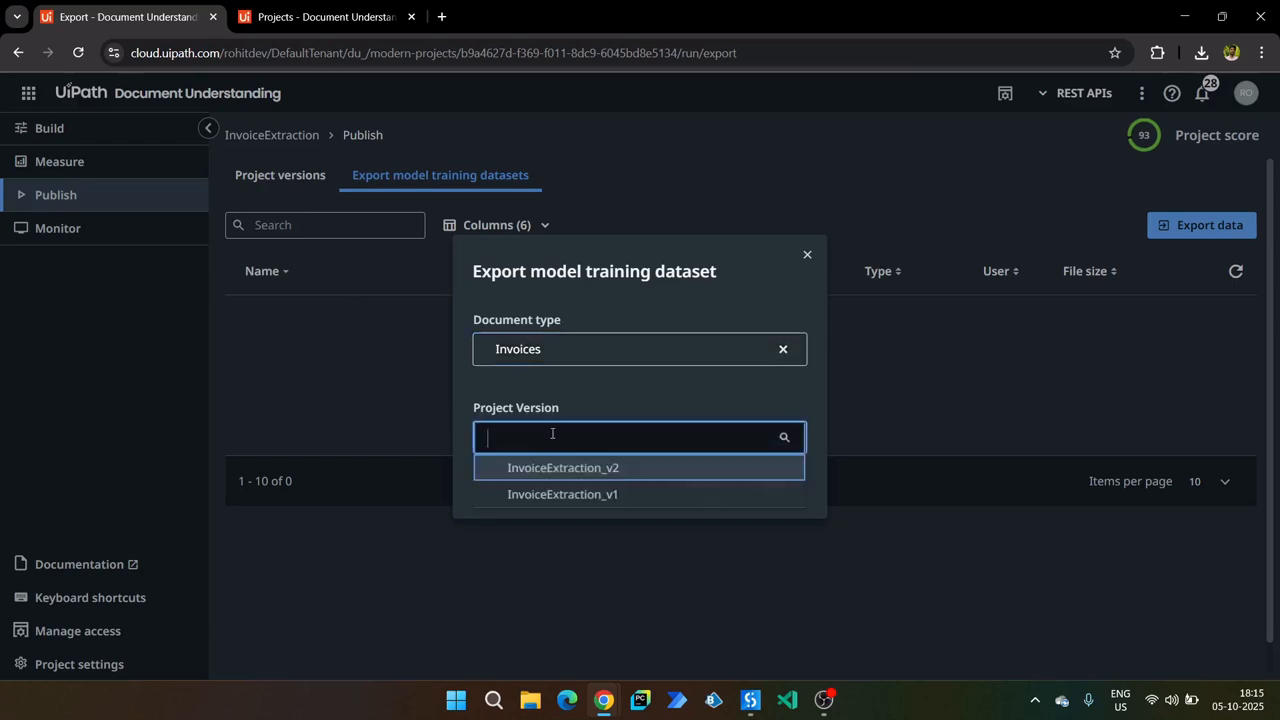
click(617, 468)
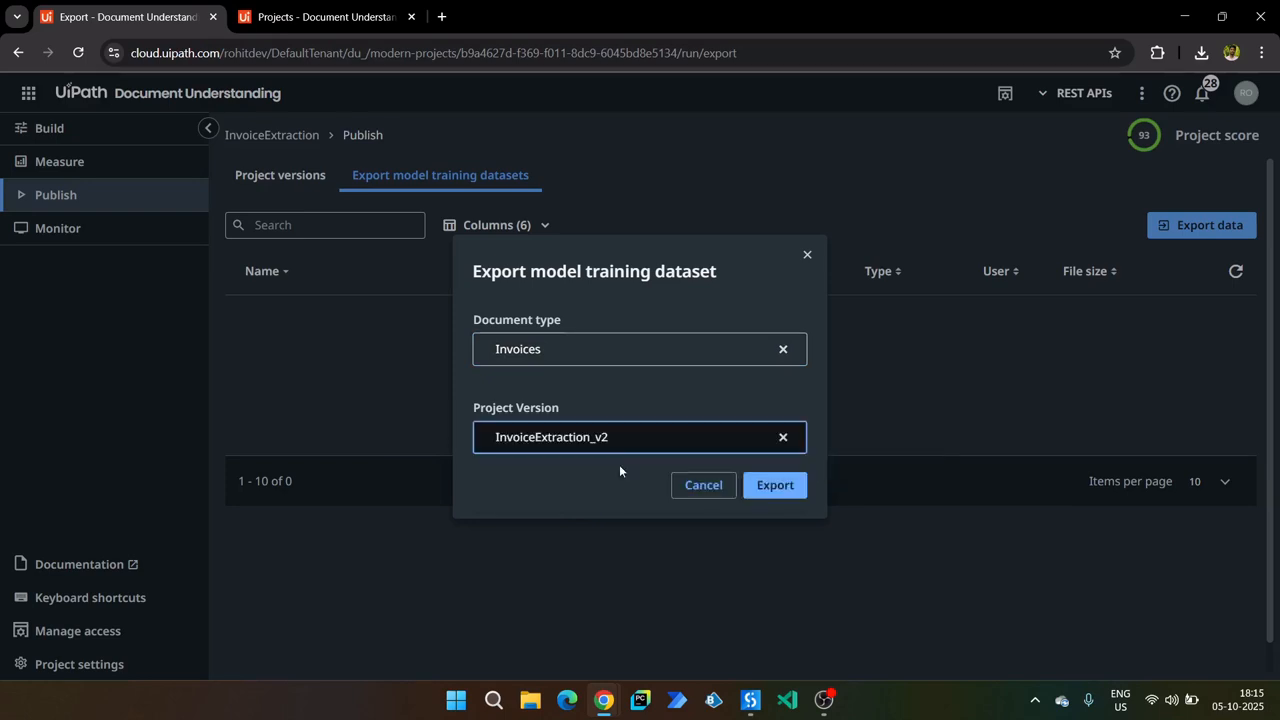
click(766, 495)
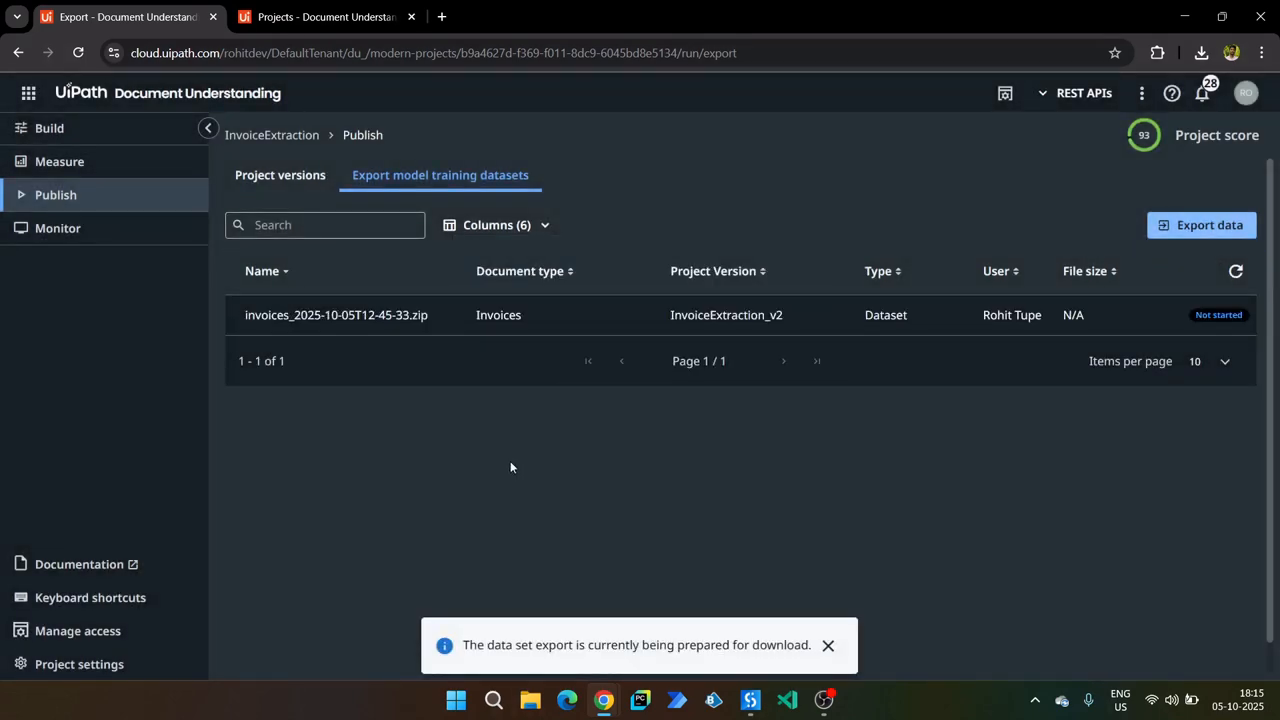
Refresh the dataset exports list until the Invoices export is ready, download invoices_2025-10-05T12-45-33.zip and check it in the download history.
click(1236, 271)
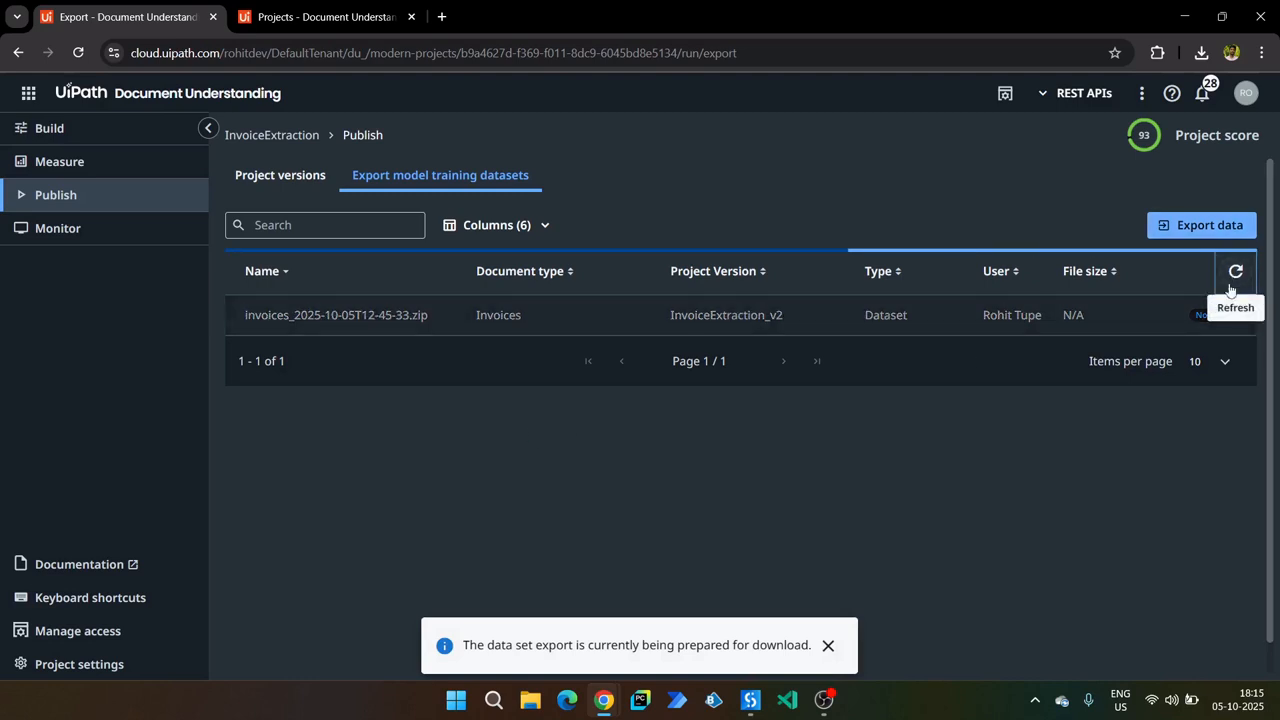
click(1236, 271)
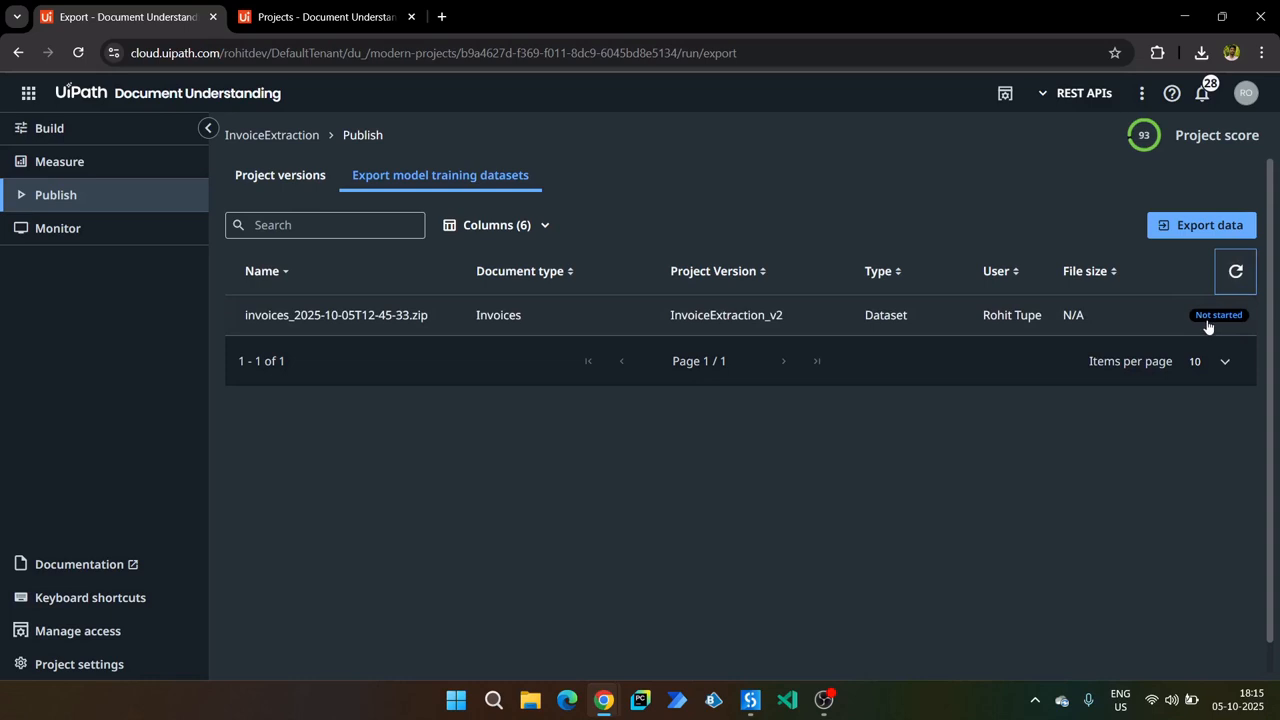
click(1236, 272)
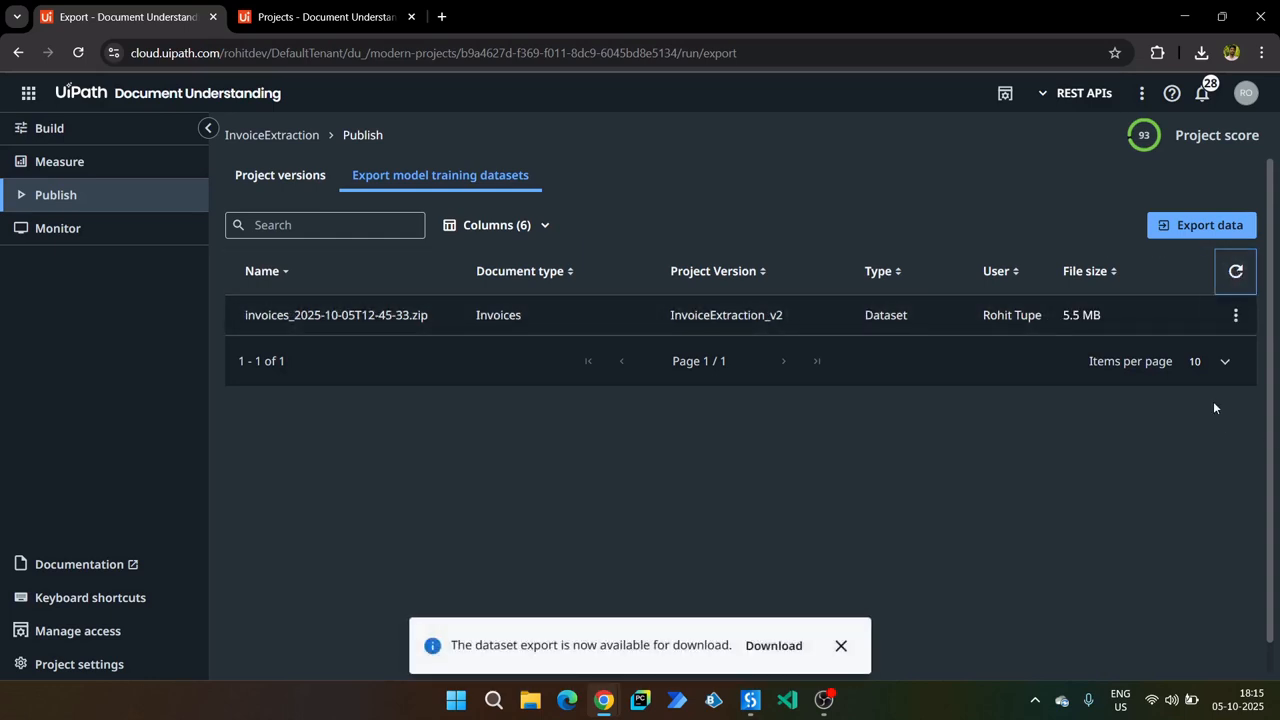
click(1235, 315)
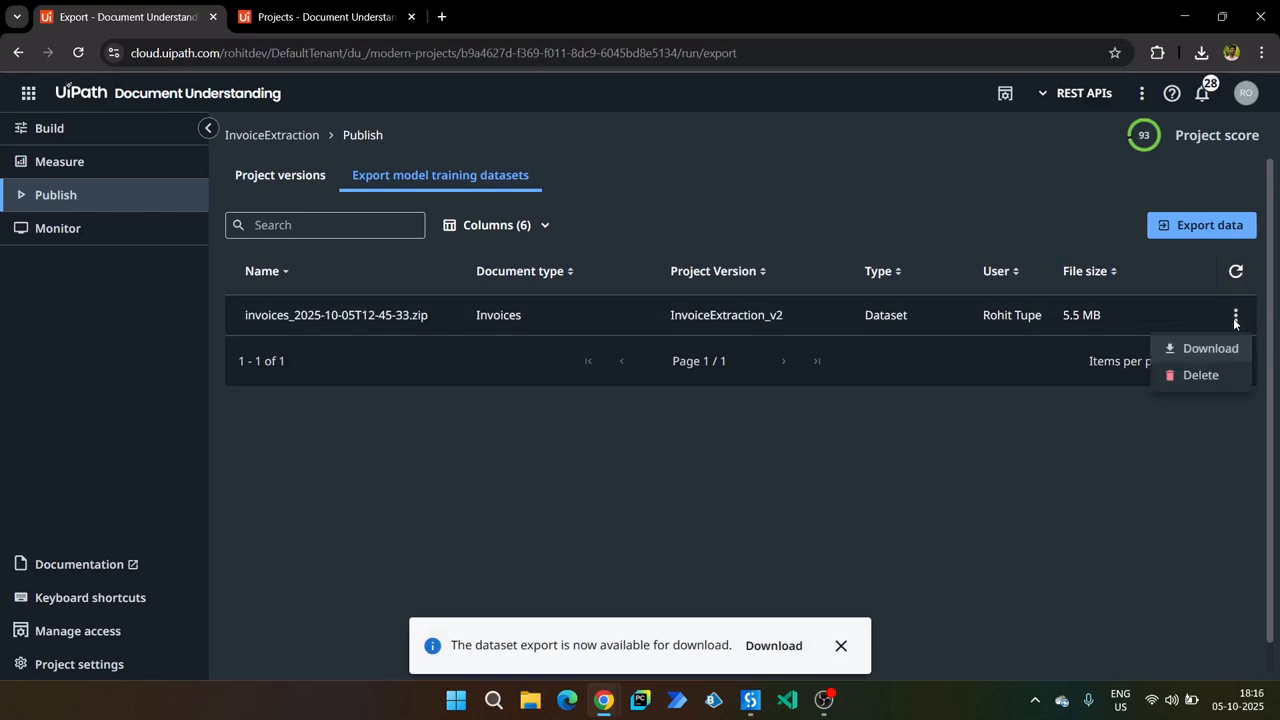
click(1178, 350)
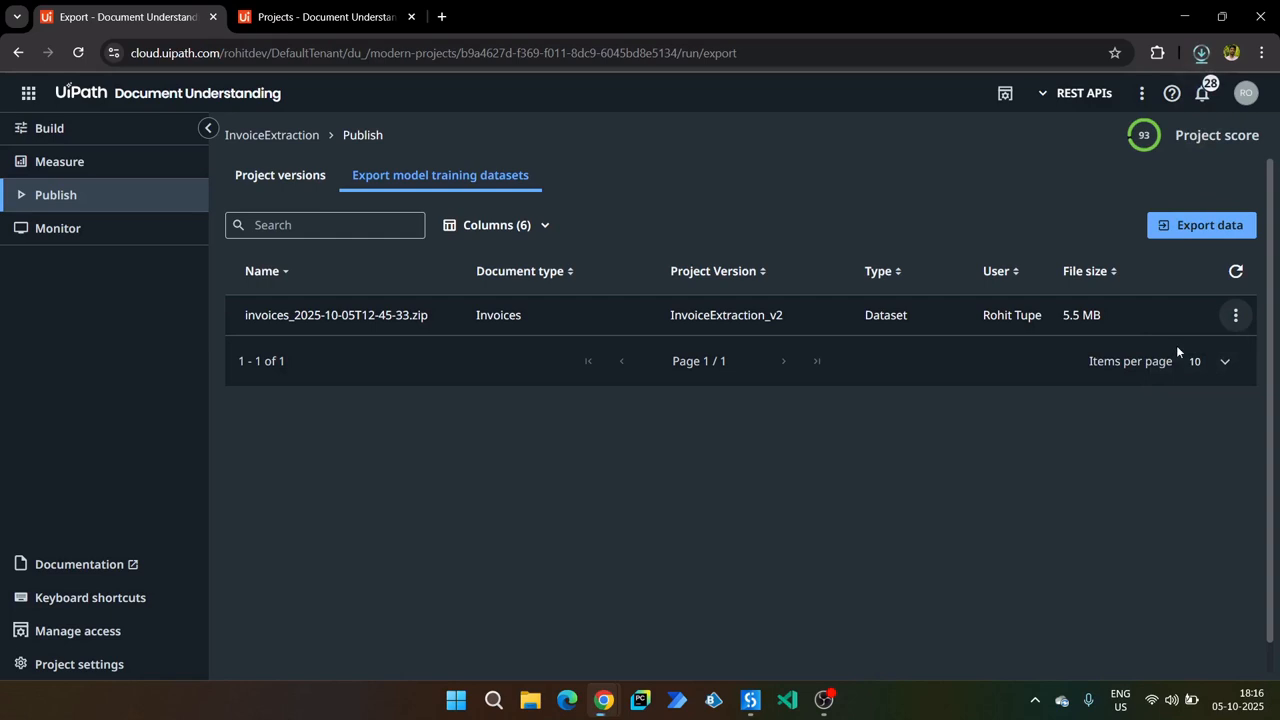
click(1204, 55)
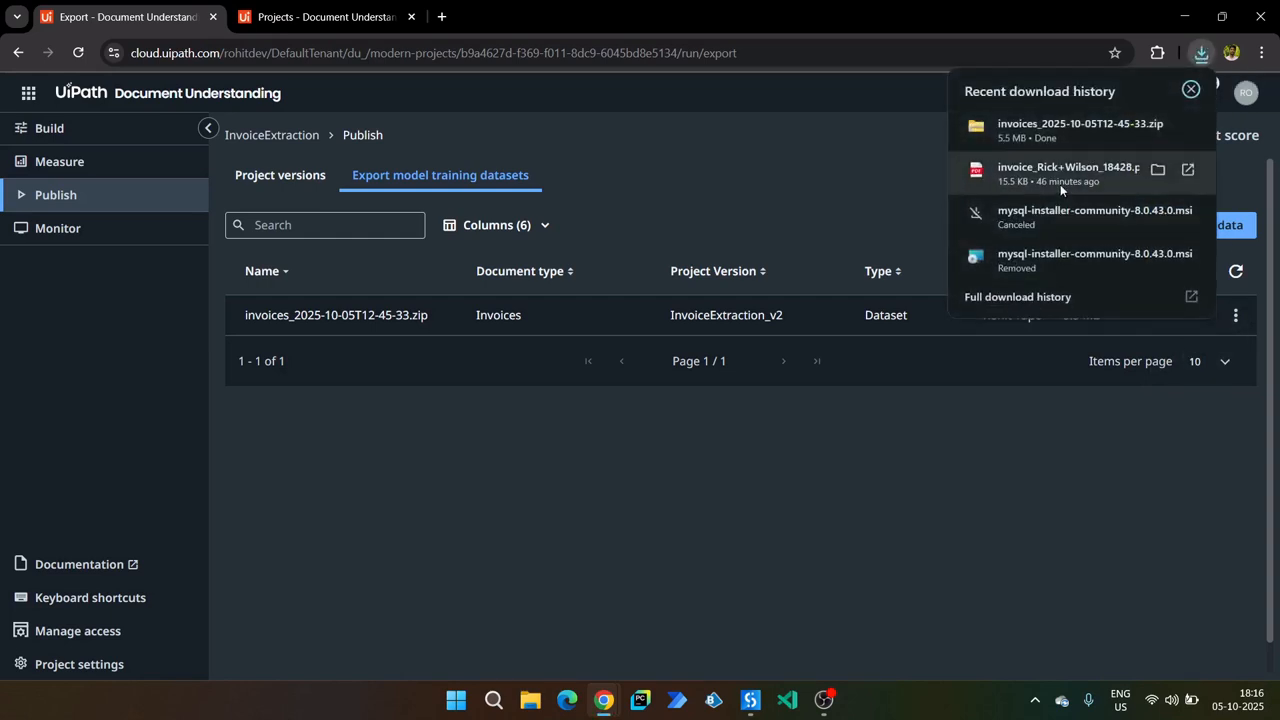
click(792, 168)
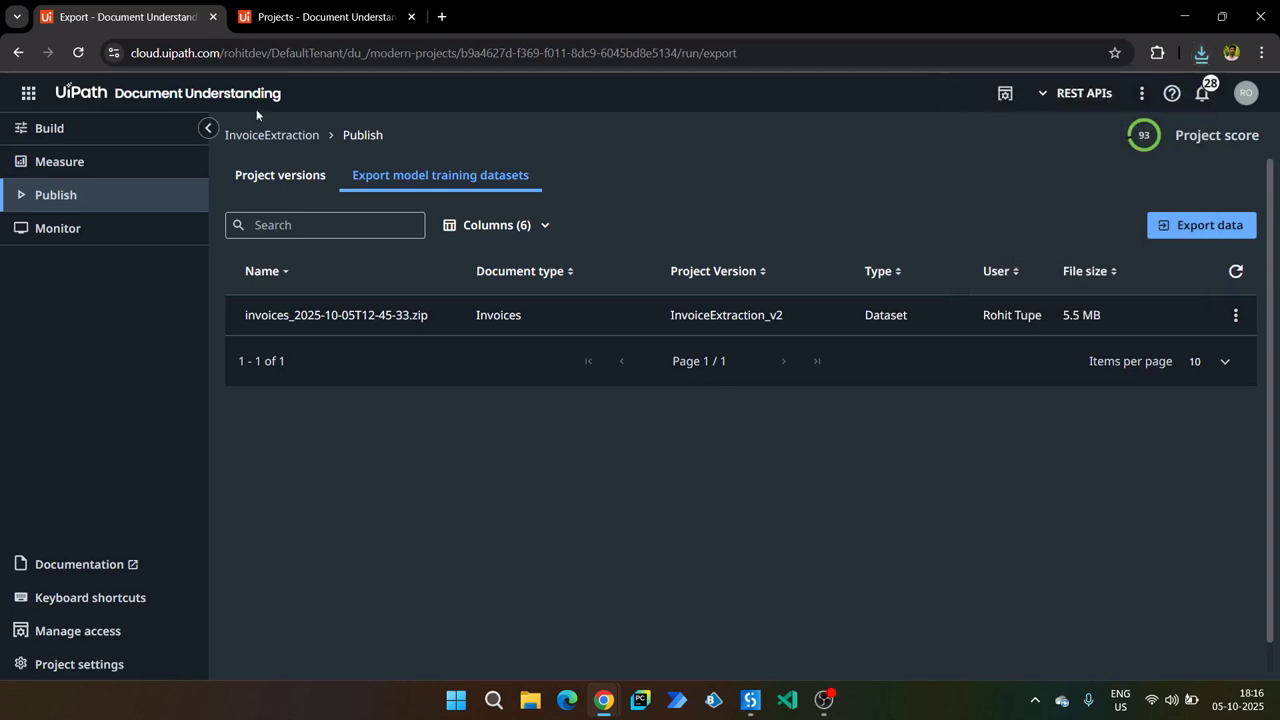
Create a Modern project named TestInvoices, keeping UiPath Document OCR as the OCR method and Auto for applying OCR on PDFs.
click(312, 8)
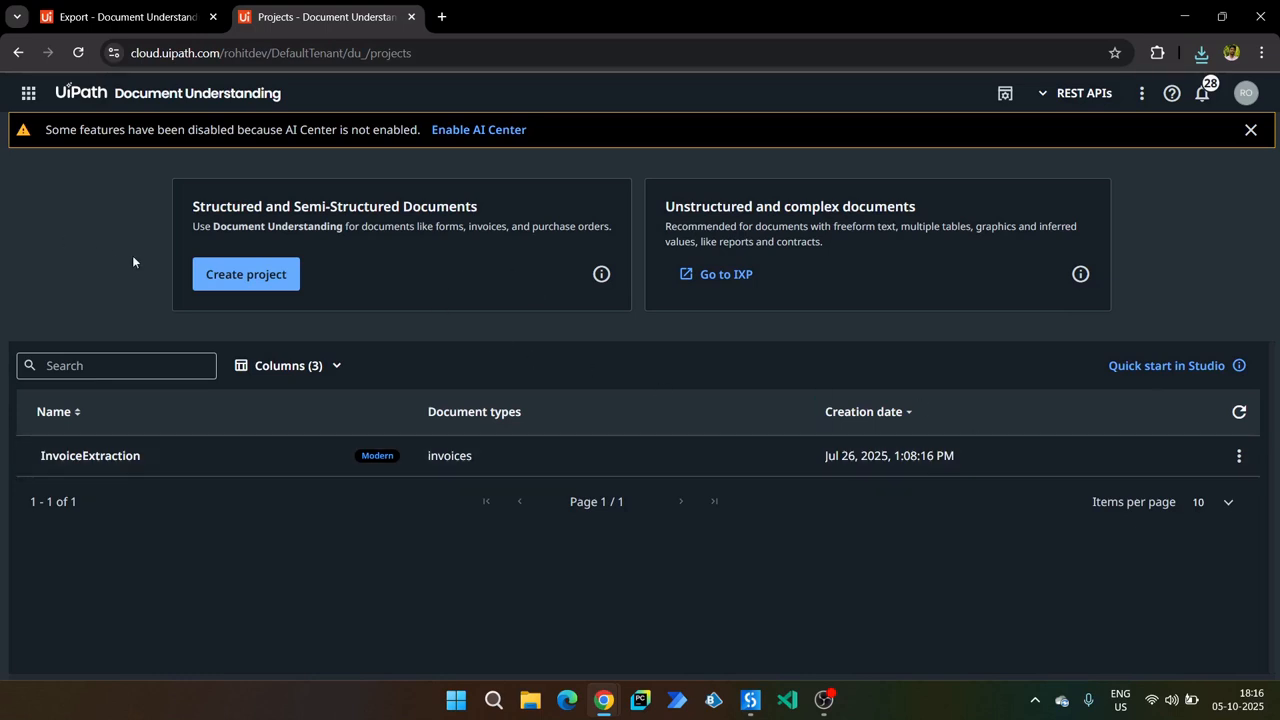
click(233, 288)
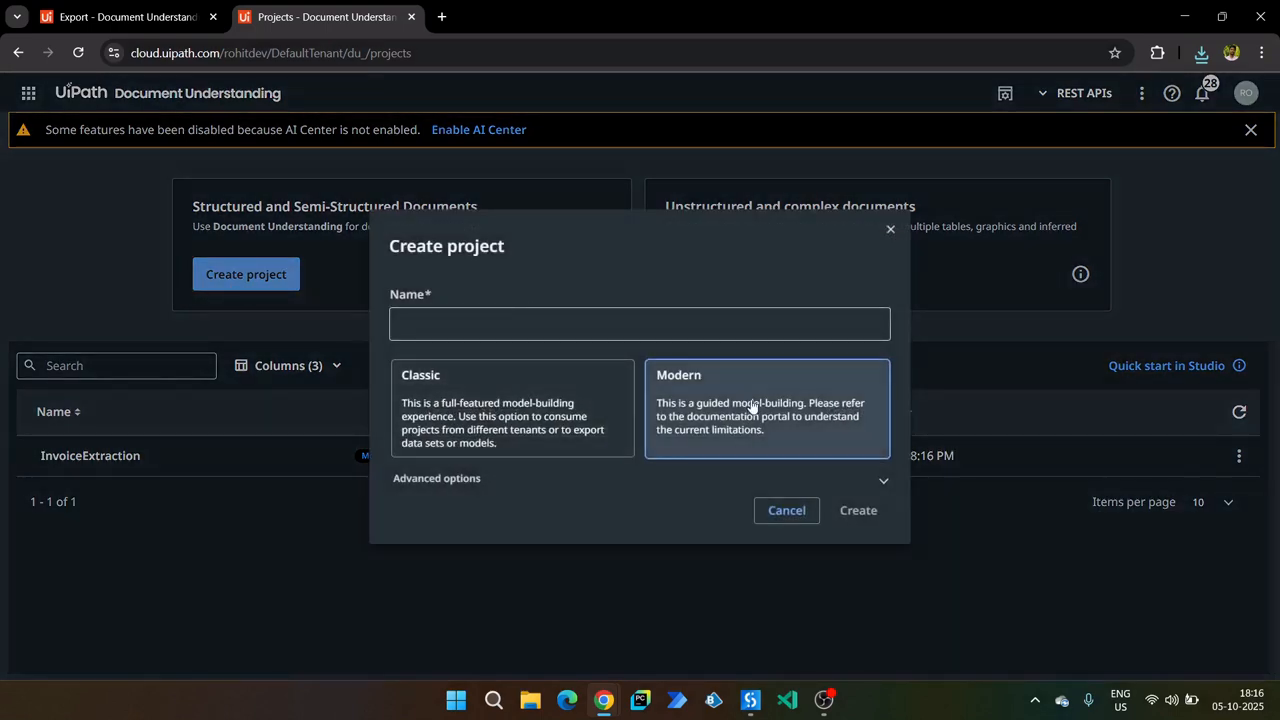
click(473, 318)
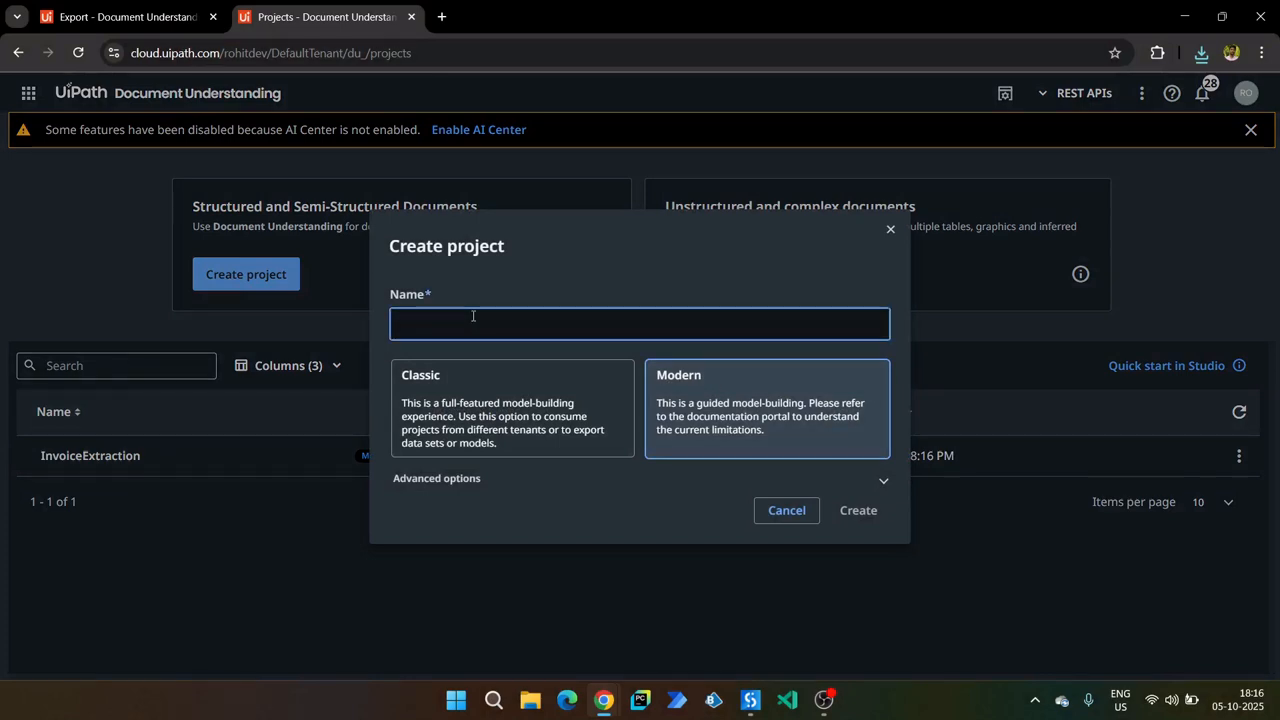
text(TestIn)
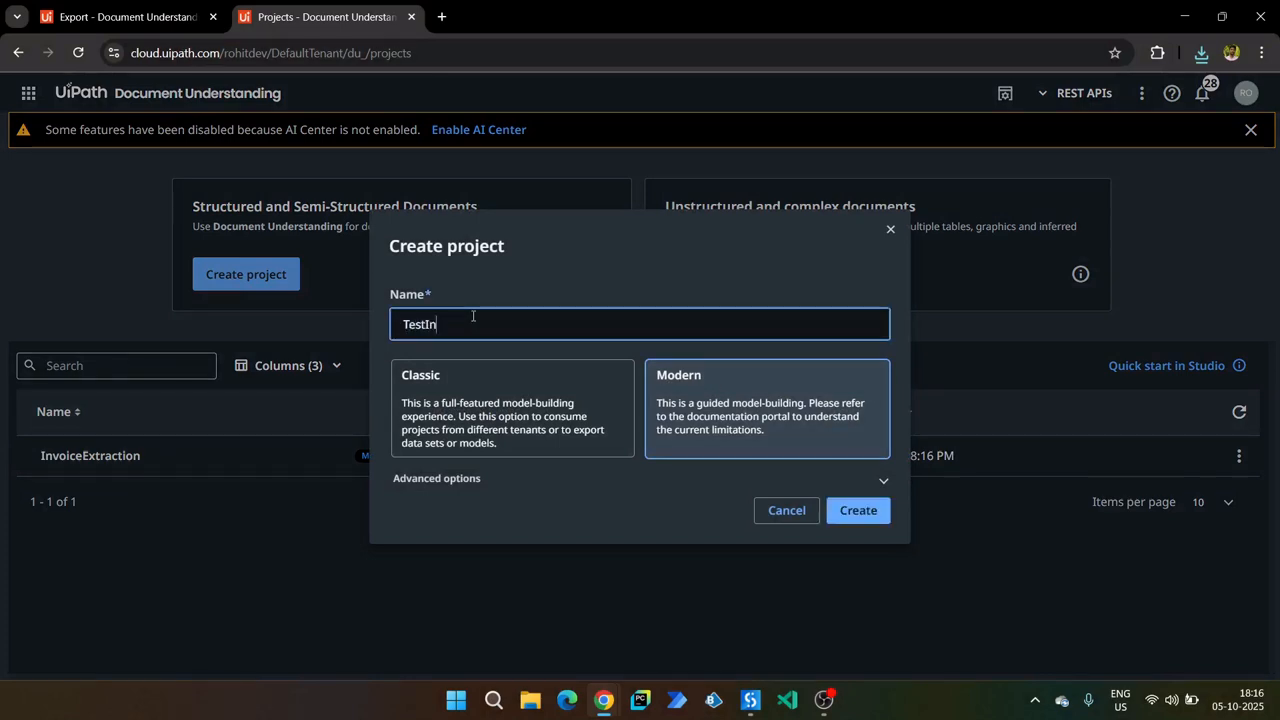
text(voices)
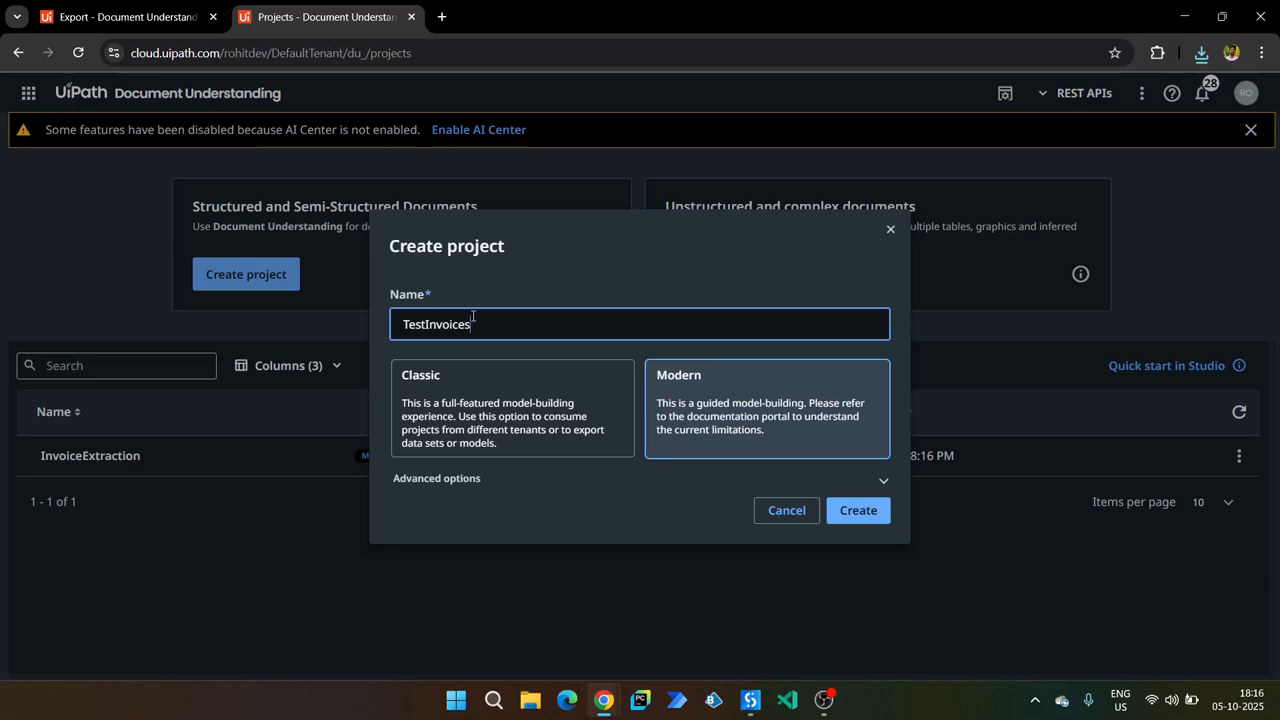
click(515, 478)
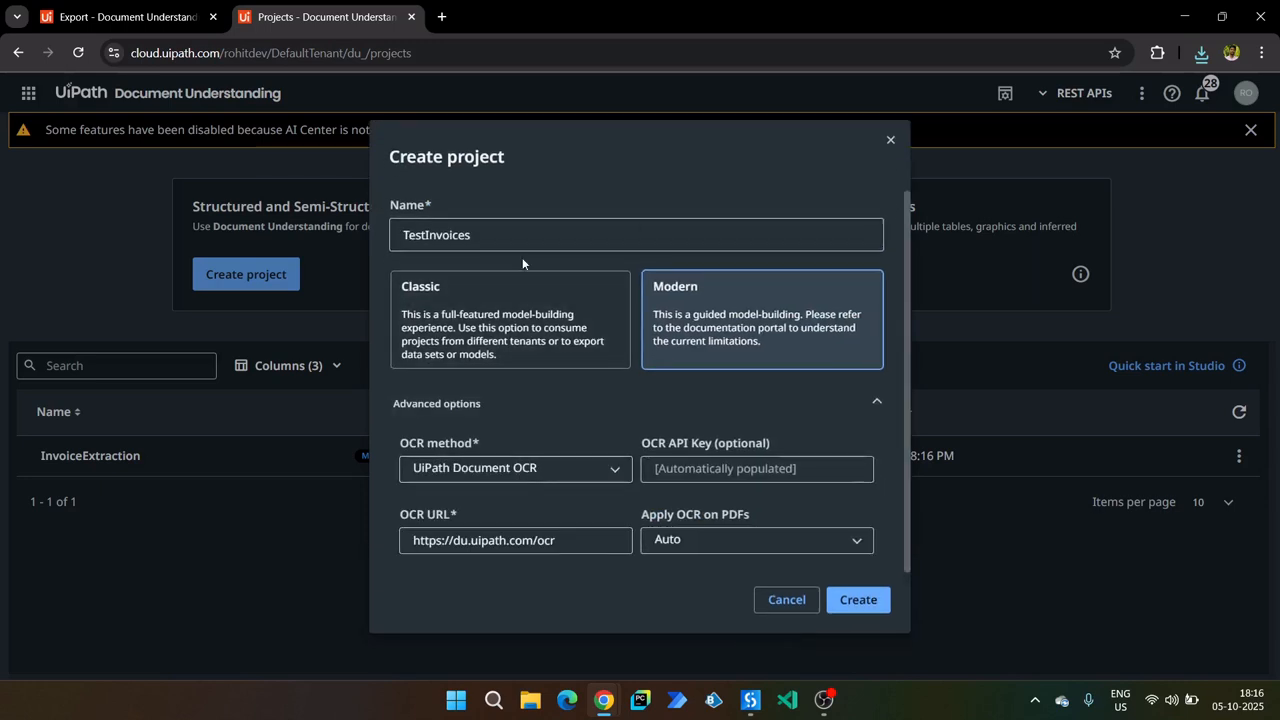
click(479, 236)
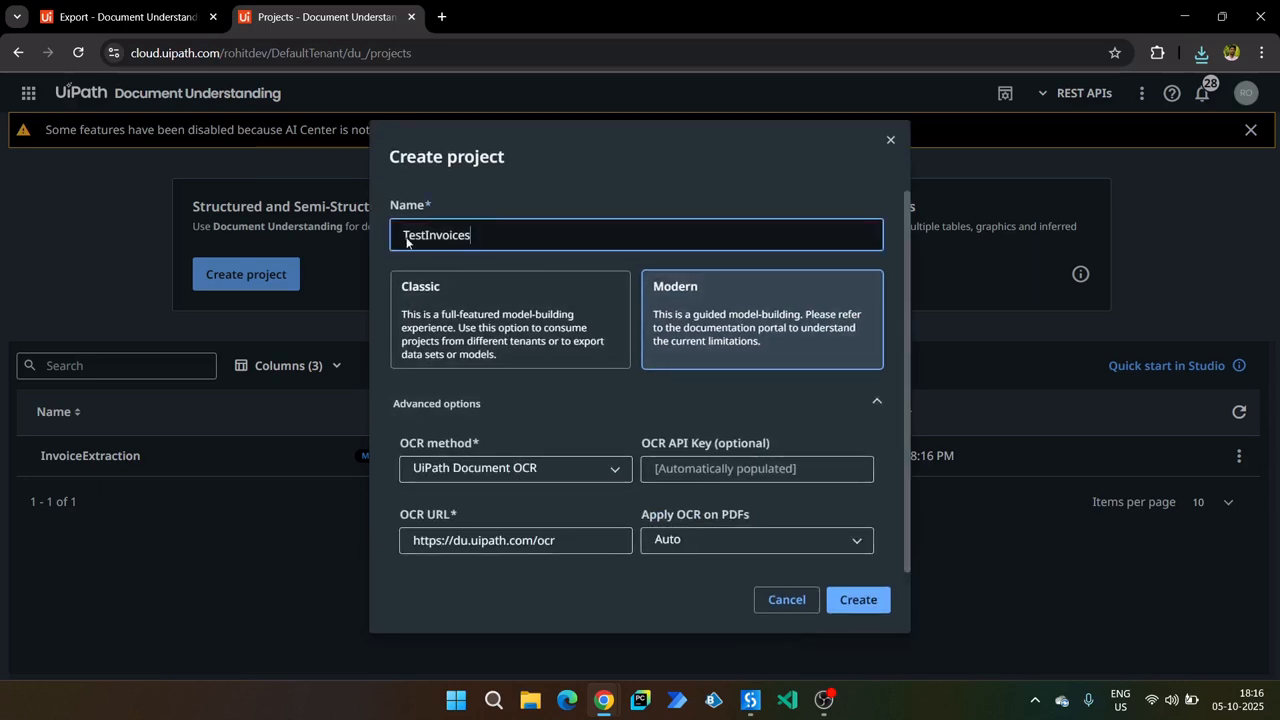
click(862, 605)
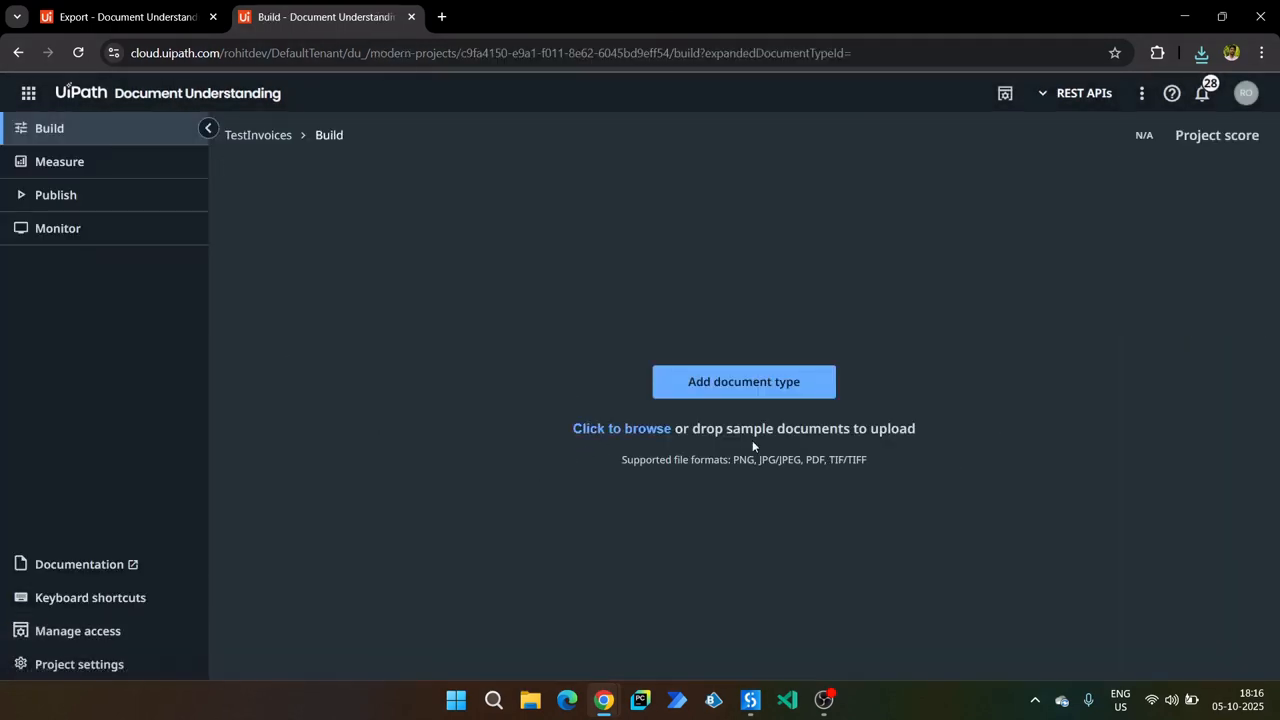
Add a Custom document type named CustomInvoices to the TestInvoices project.
click(731, 389)
click(740, 333)
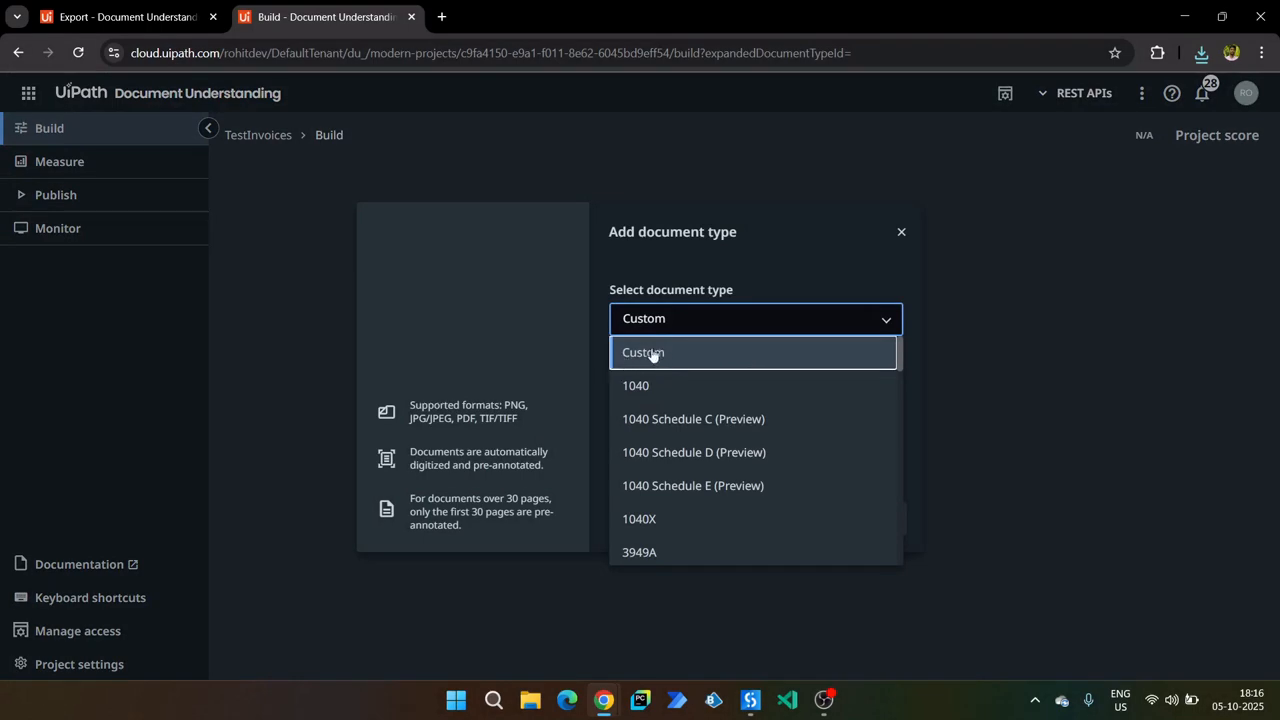
scroll(694, 486, down, 5)
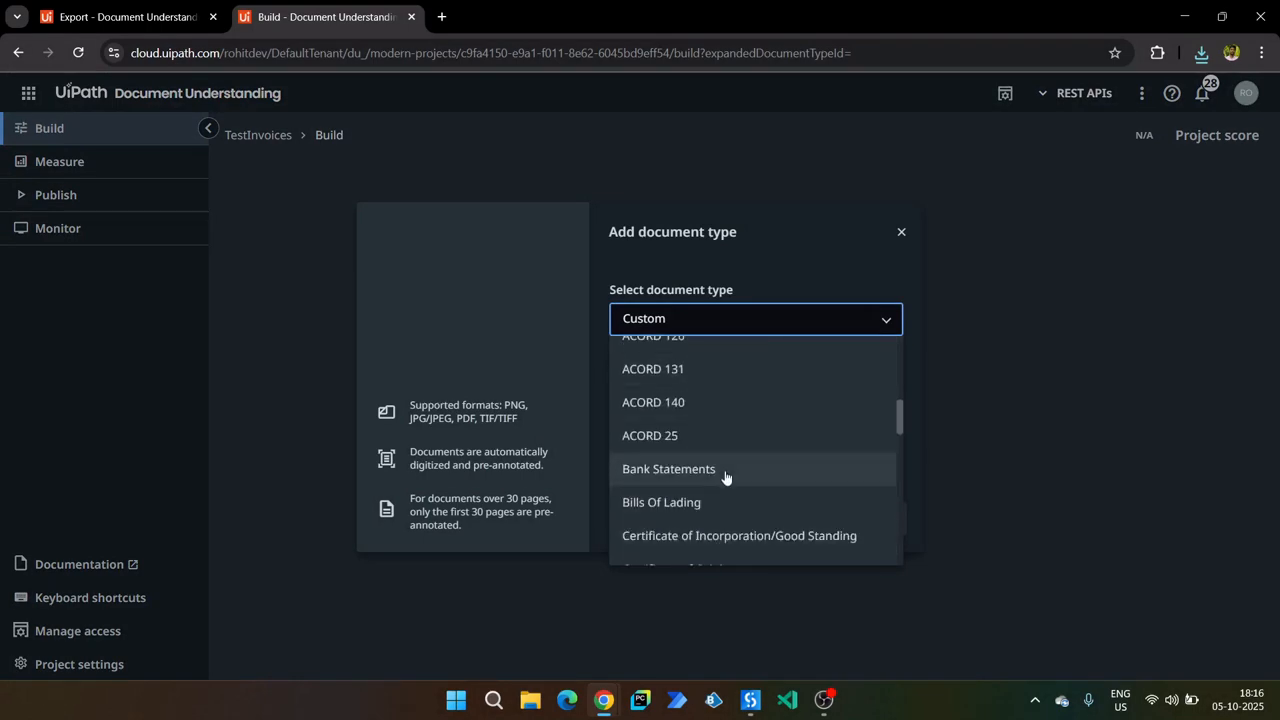
scroll(720, 482, up, 5)
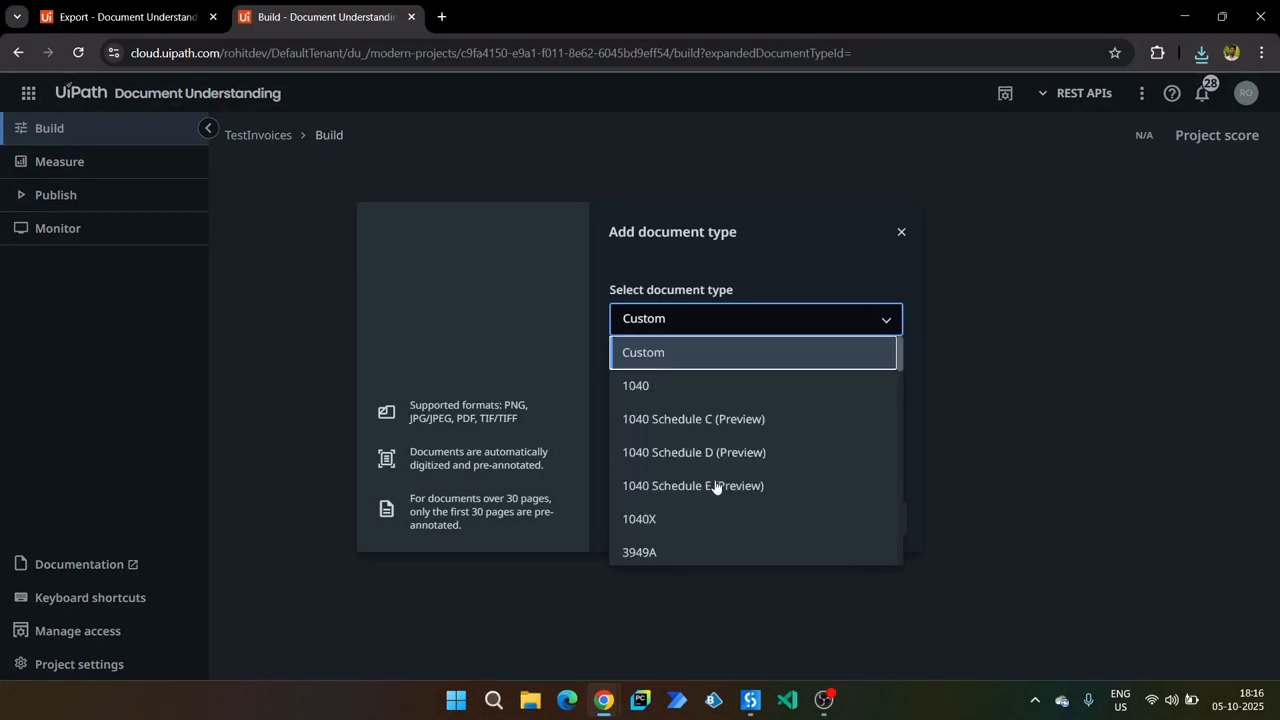
click(679, 354)
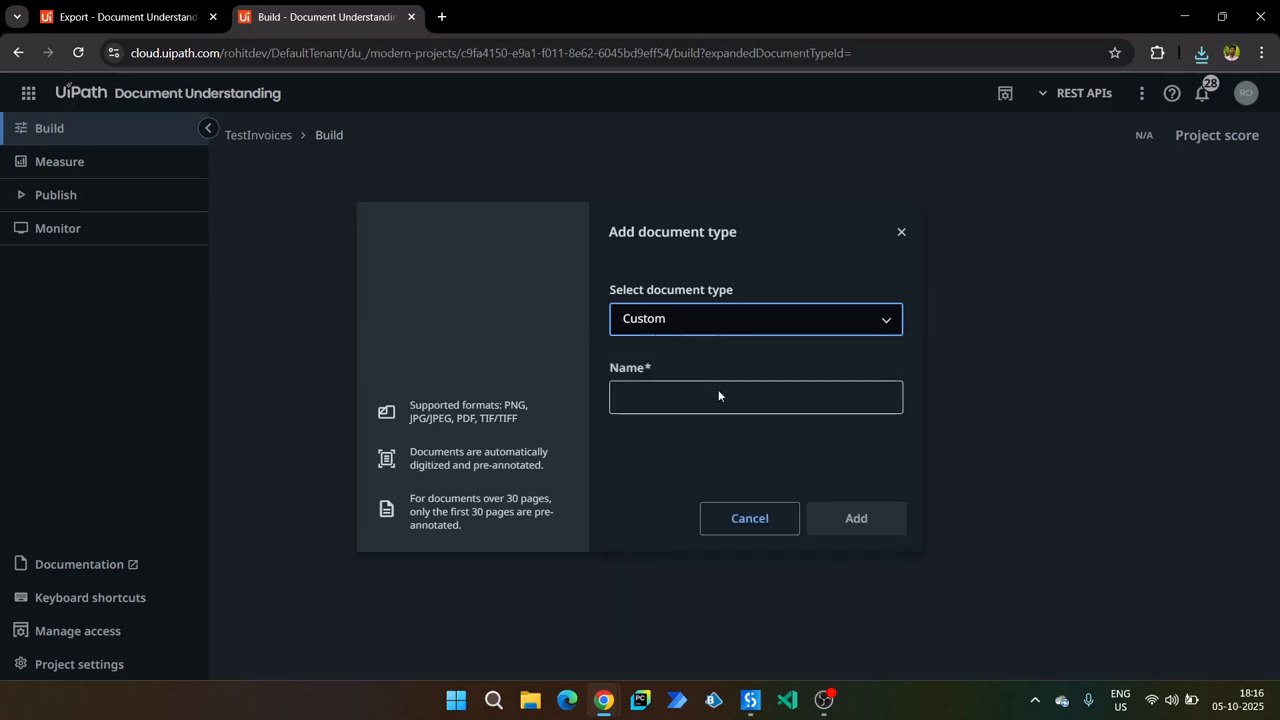
click(650, 406)
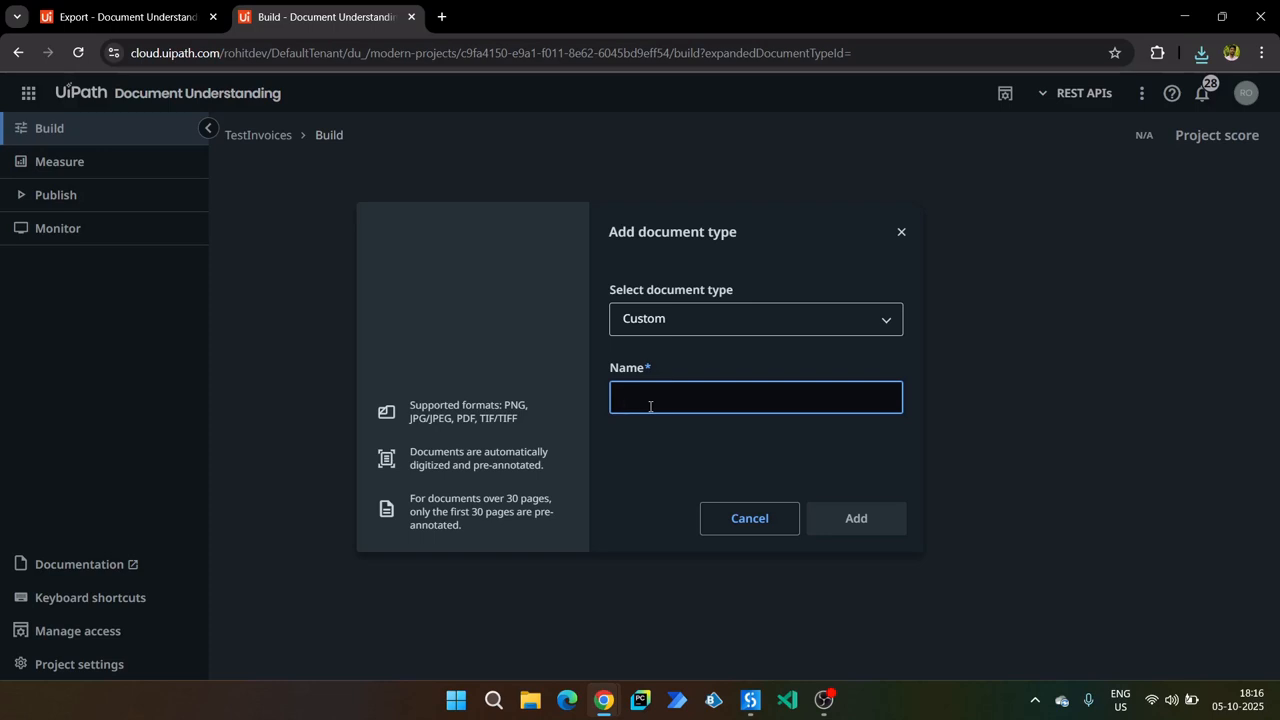
text(Custome)
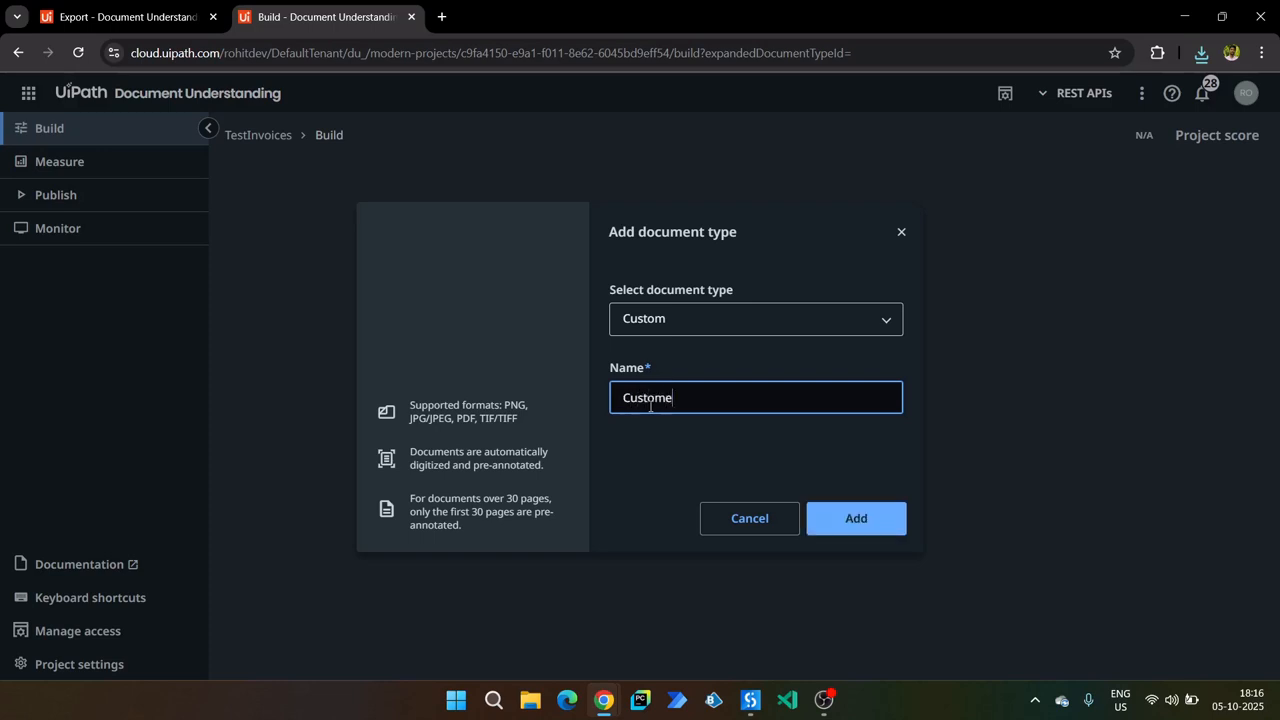
key(BackSpace)
text(Invoices)
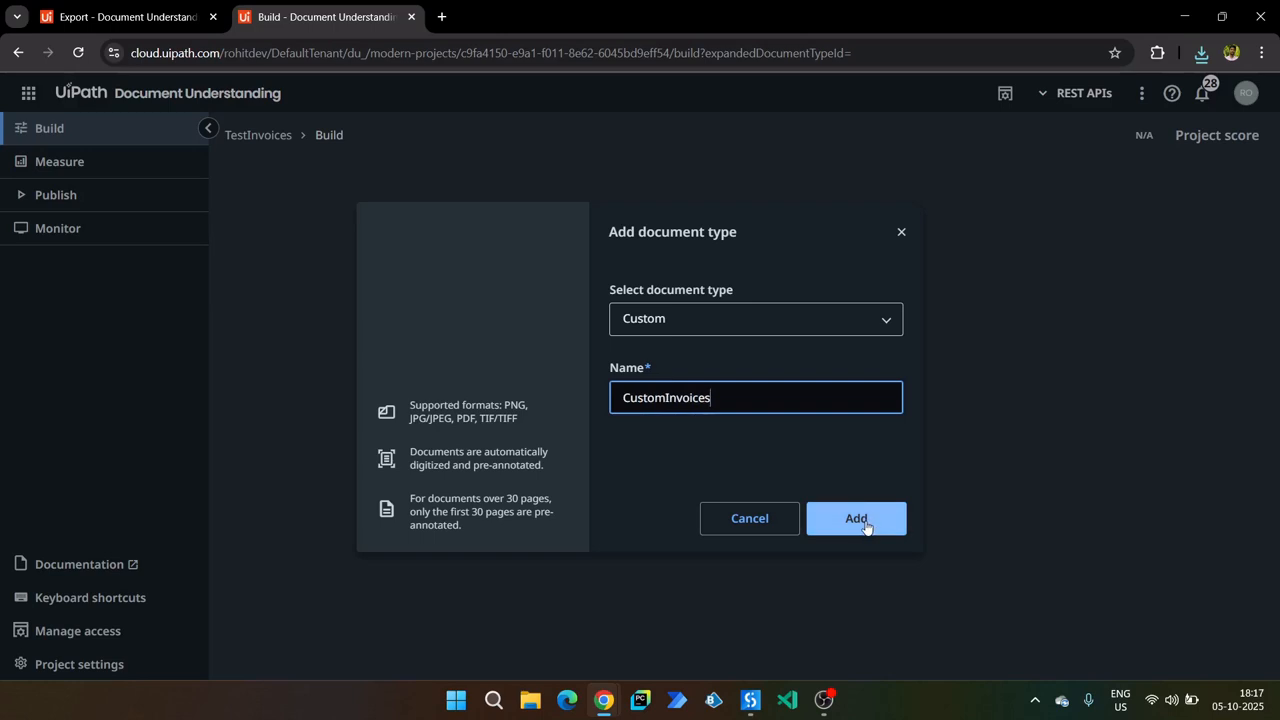
click(865, 522)
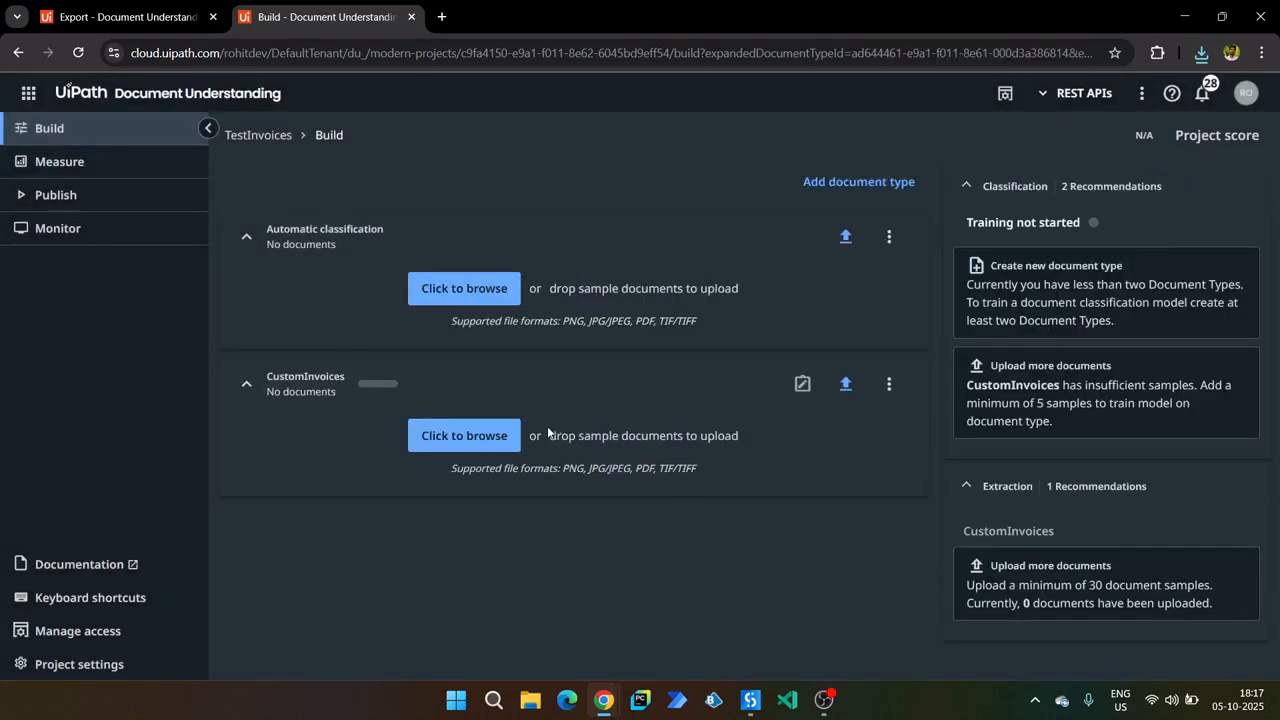
Upload the downloaded invoices dataset zip to the CustomInvoices document type and look through the imported documents.
click(1201, 52)
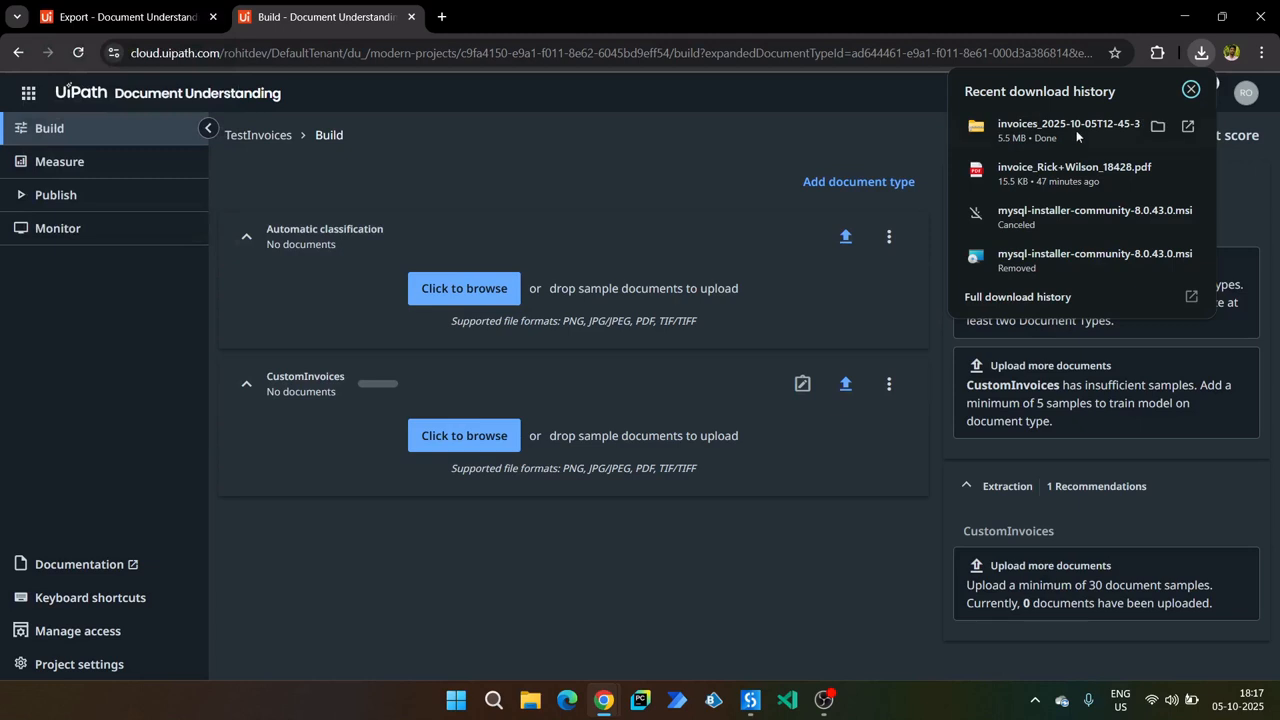
click(846, 387)
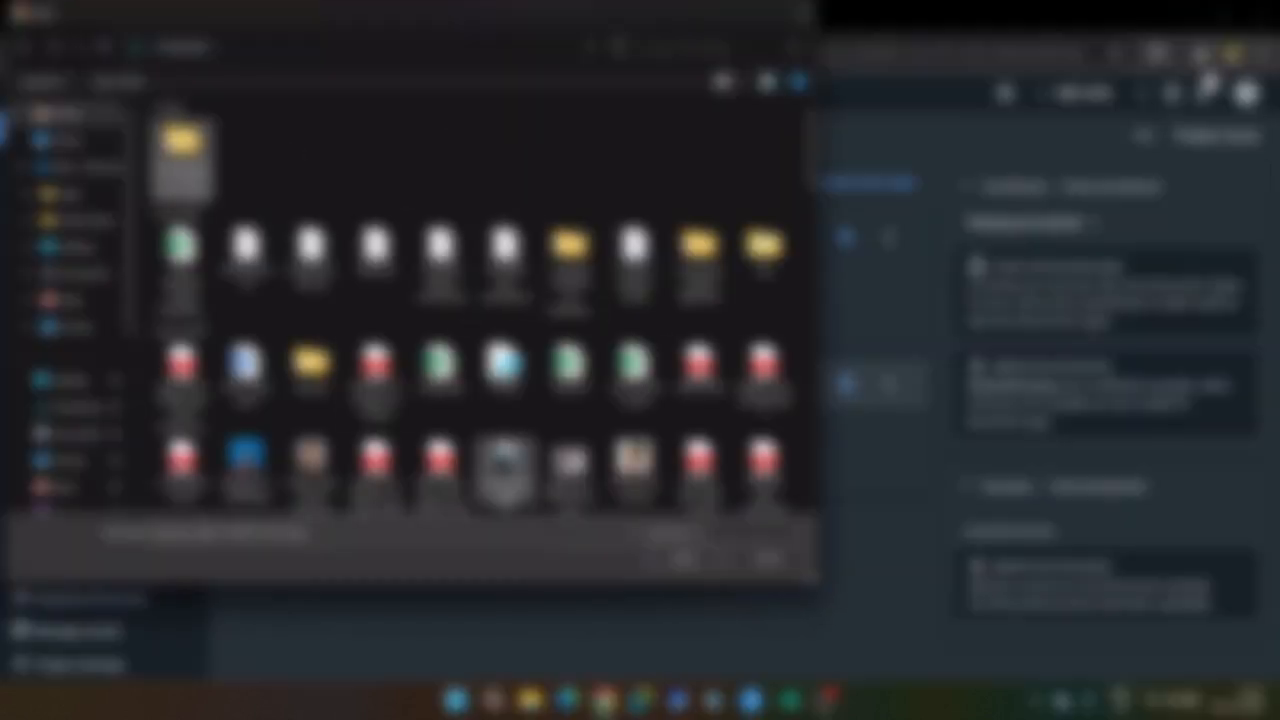
click(685, 558)
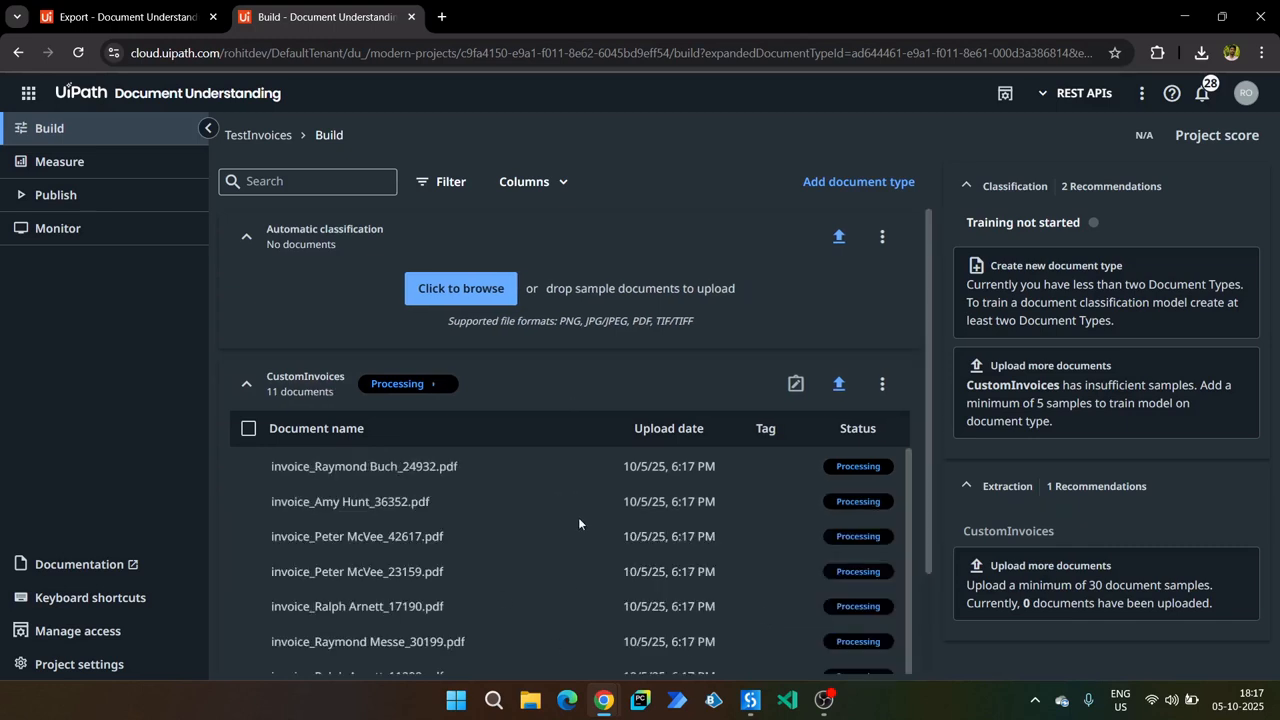
scroll(585, 535, down, 2)
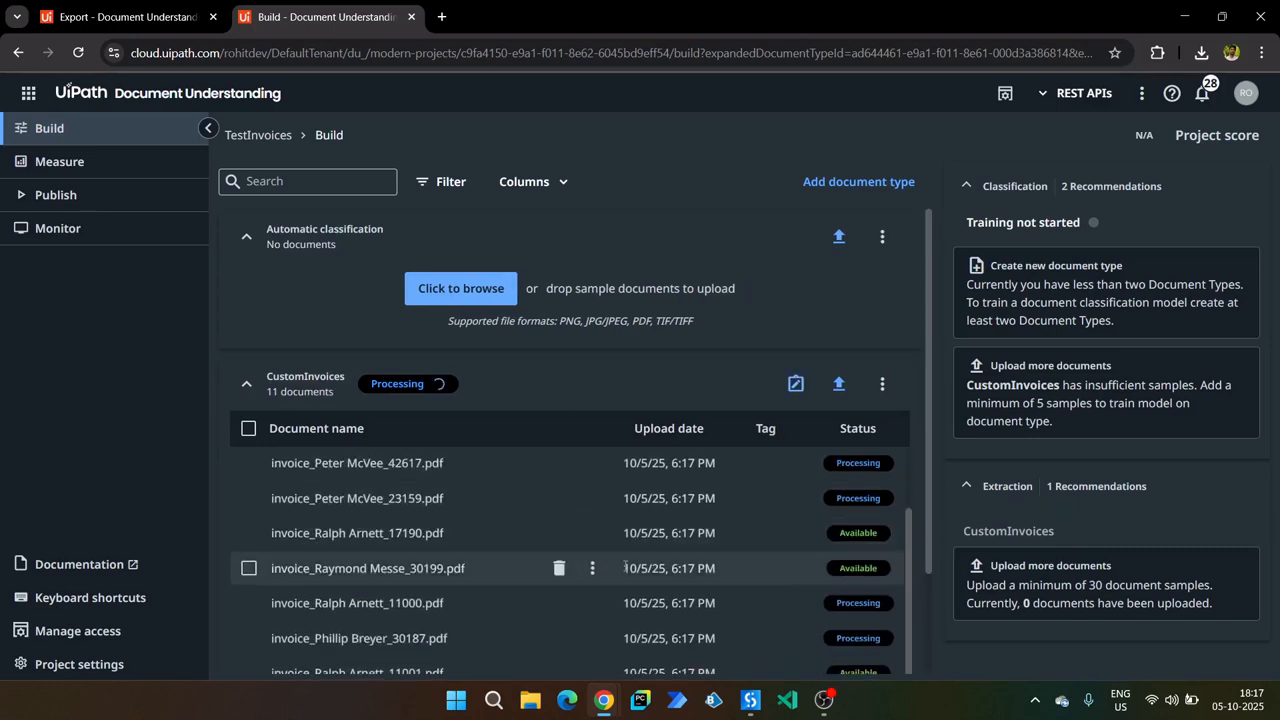
scroll(680, 560, up, 2)
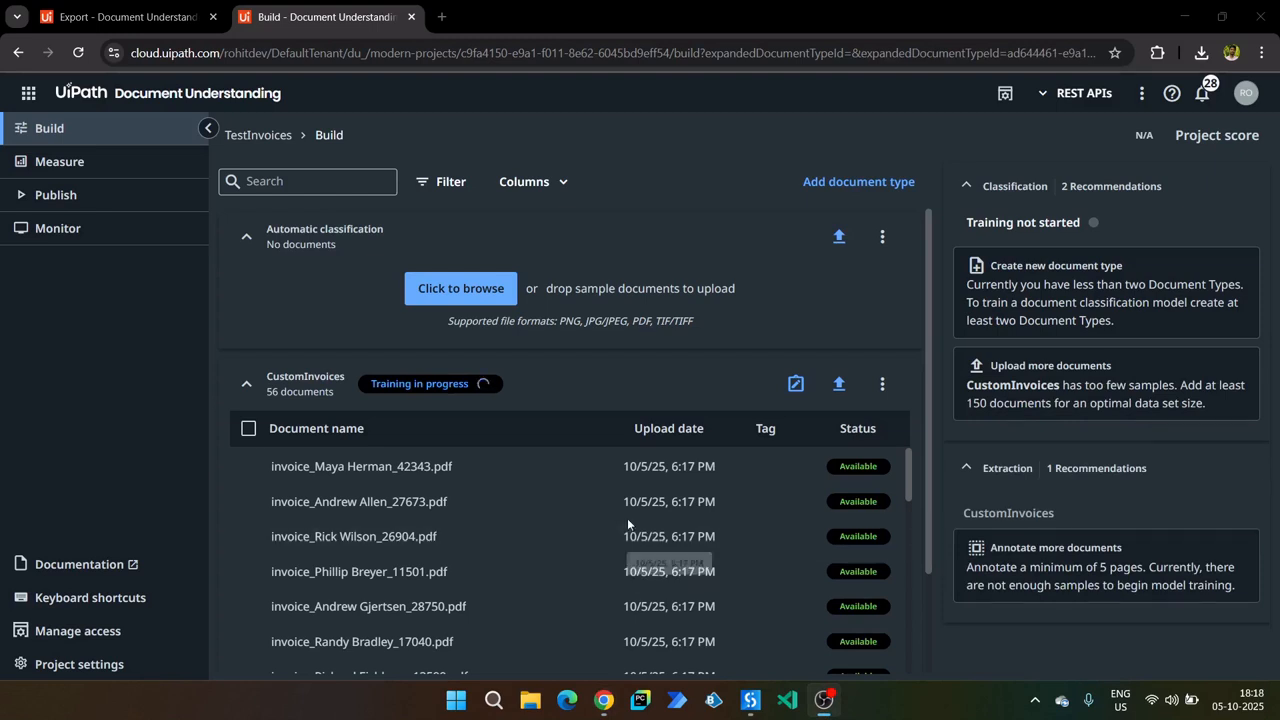
scroll(621, 512, down, 10)
scroll(620, 539, up, 10)
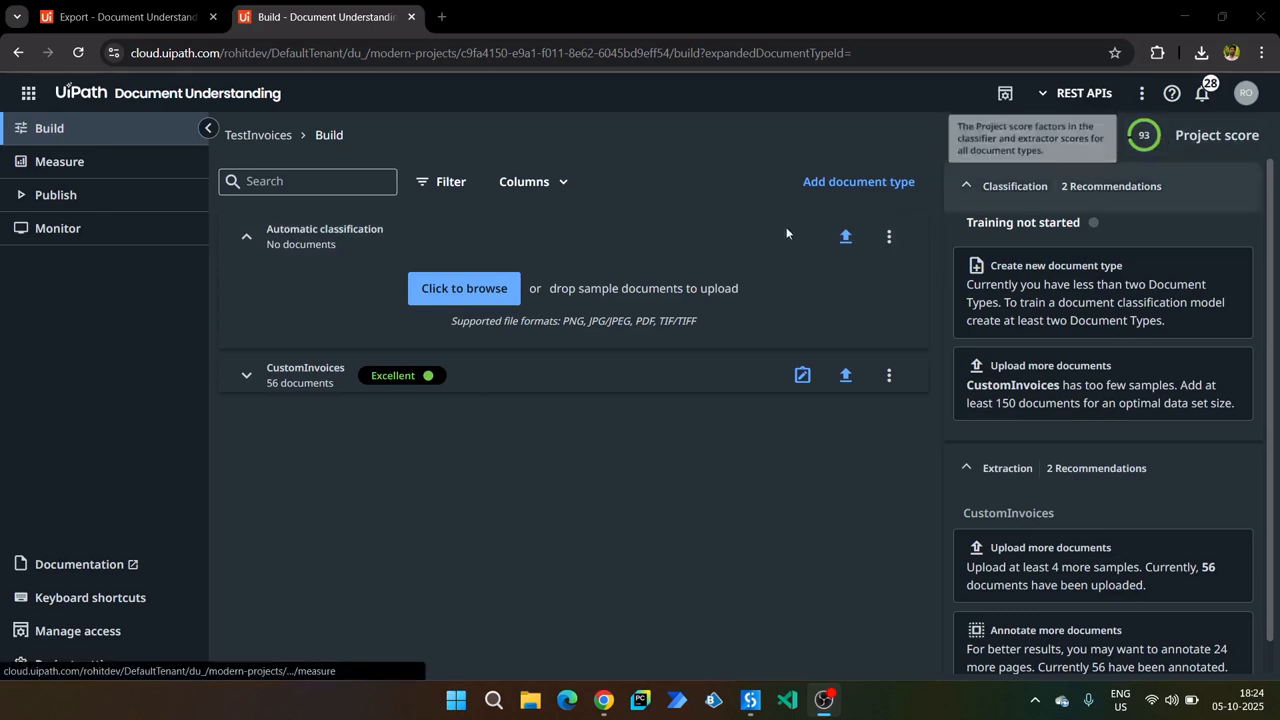
Compare the project scores of InvoiceExtraction and TestInvoices, and expand the CustomInvoices document list.
click(112, 8)
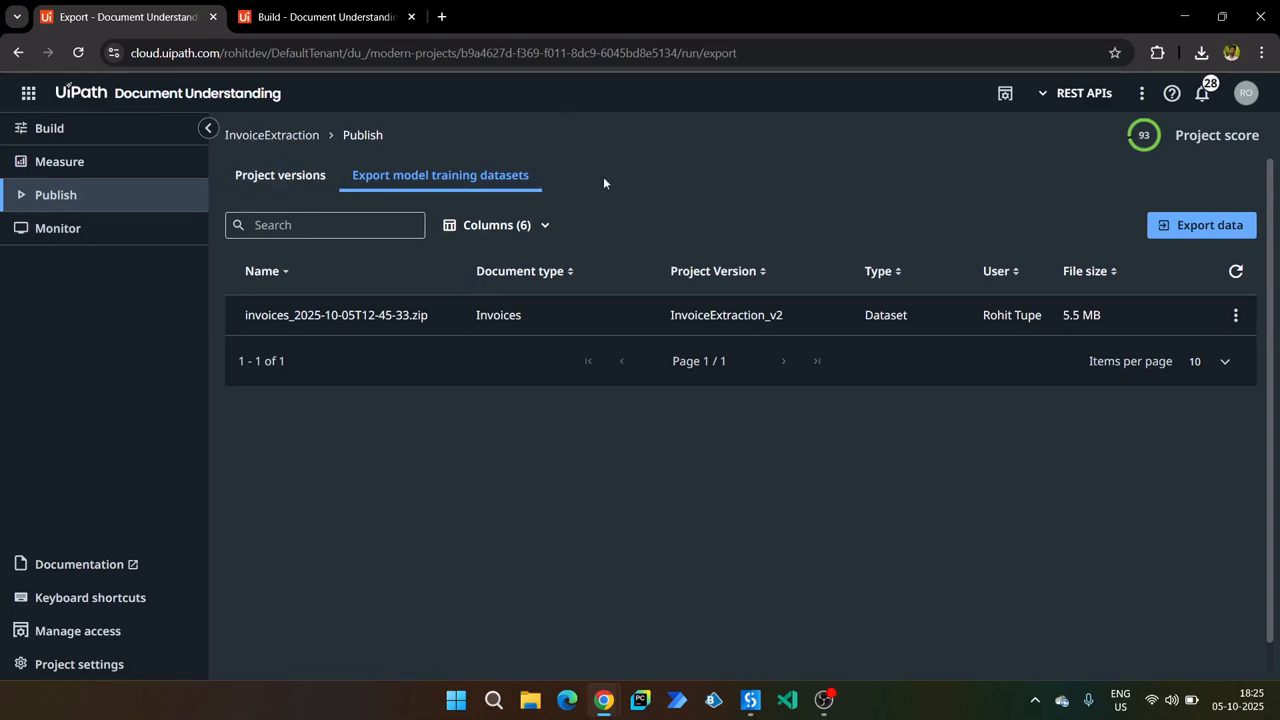
click(326, 18)
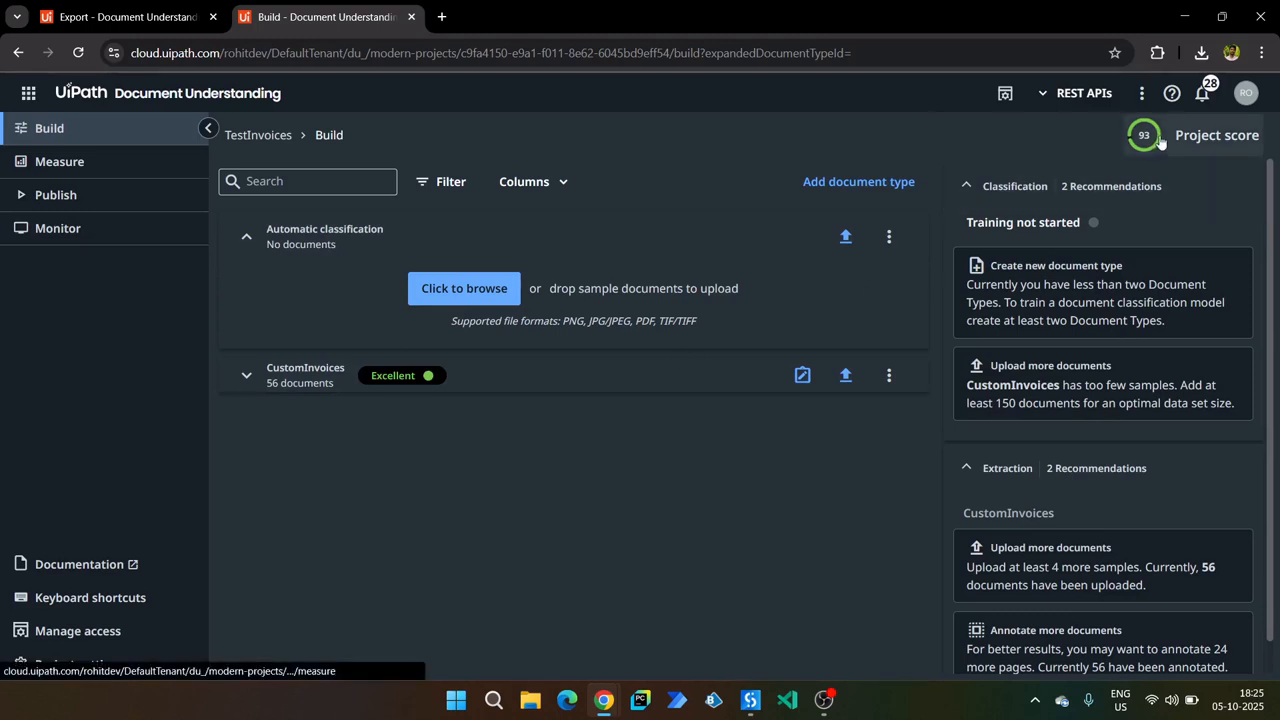
click(265, 384)
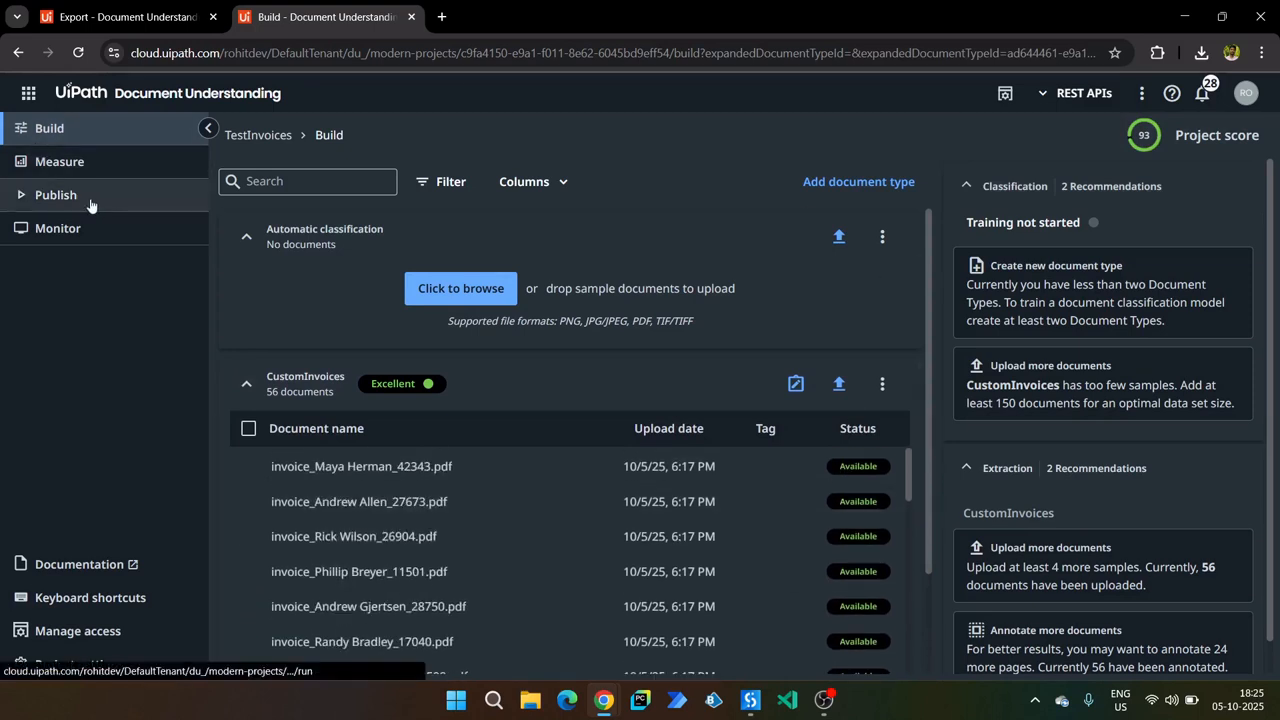
Create a TestInvoices project version named TestProjectInvoice that includes the CustomInvoices model.
click(48, 198)
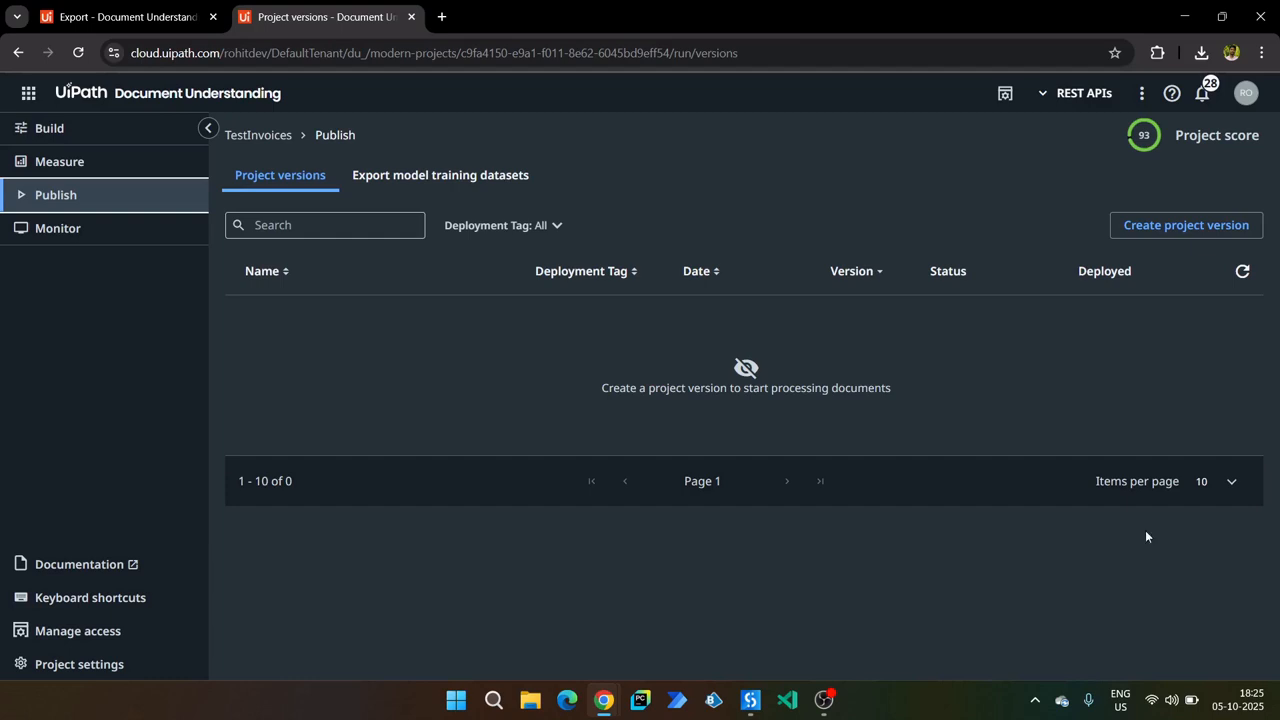
click(1219, 224)
click(998, 198)
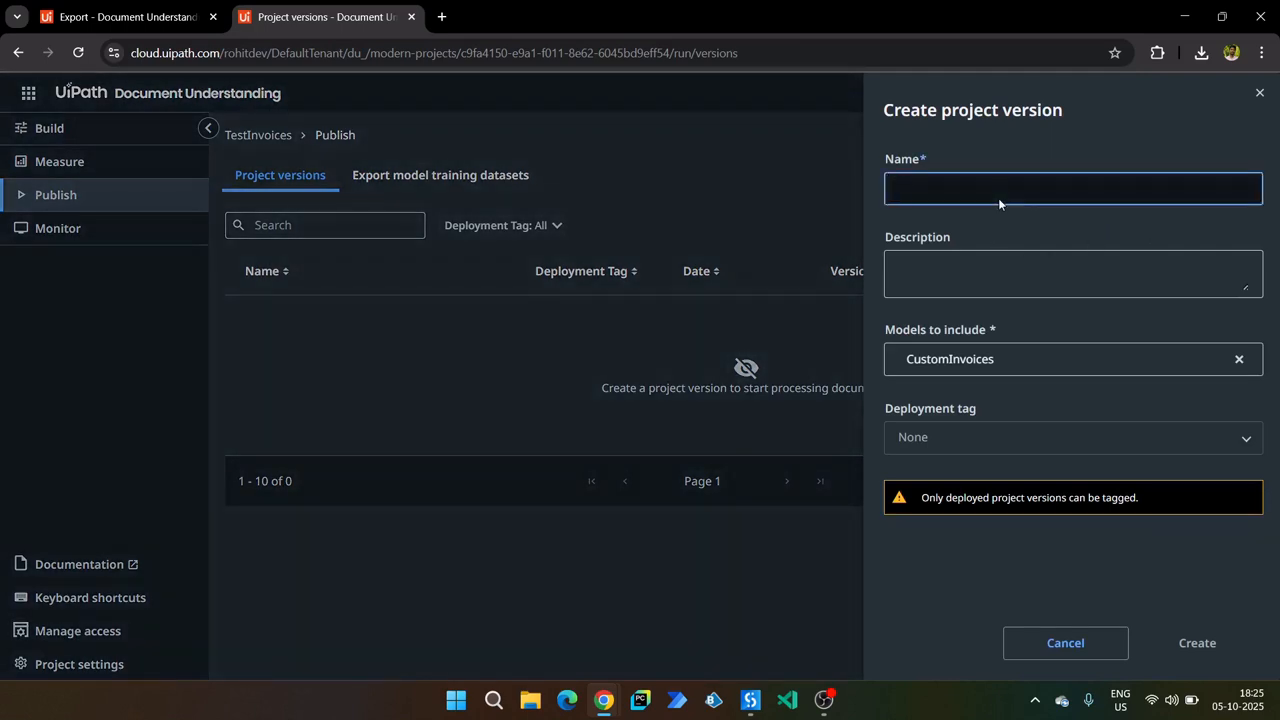
text(TestP)
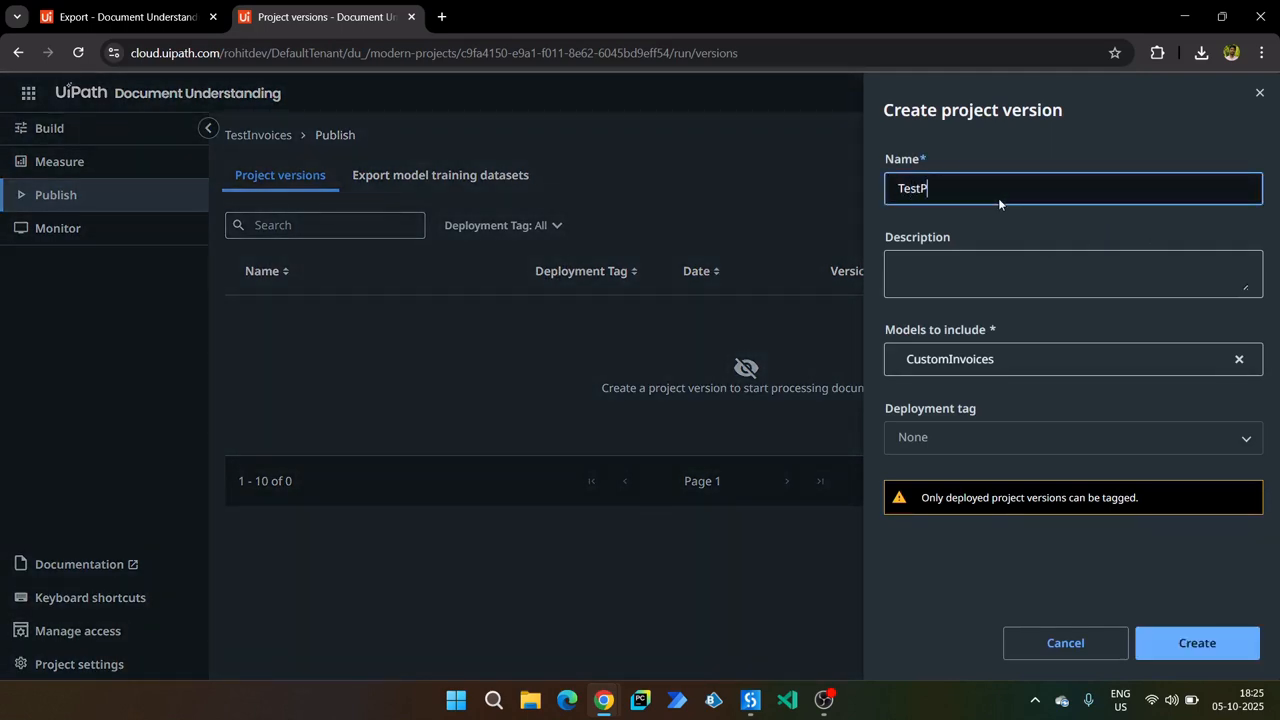
text(rojectD)
key(BackSpace)
click(1025, 358)
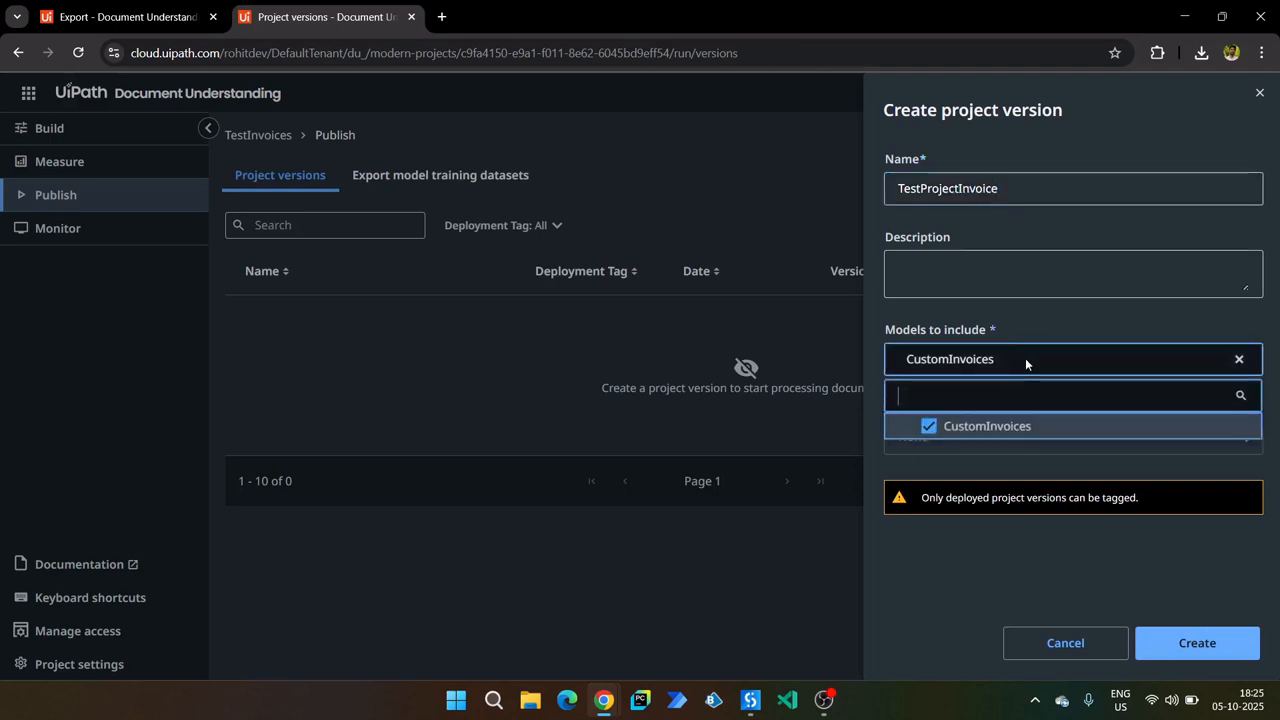
click(1004, 428)
click(946, 431)
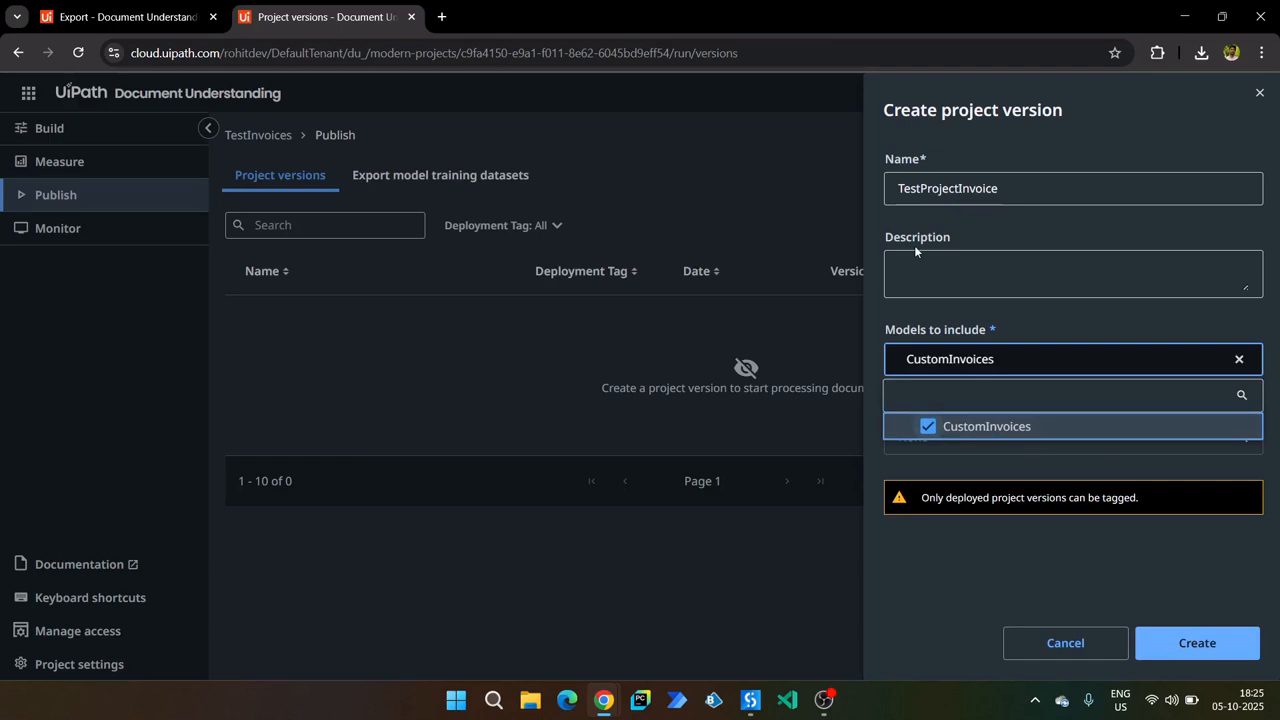
click(1044, 318)
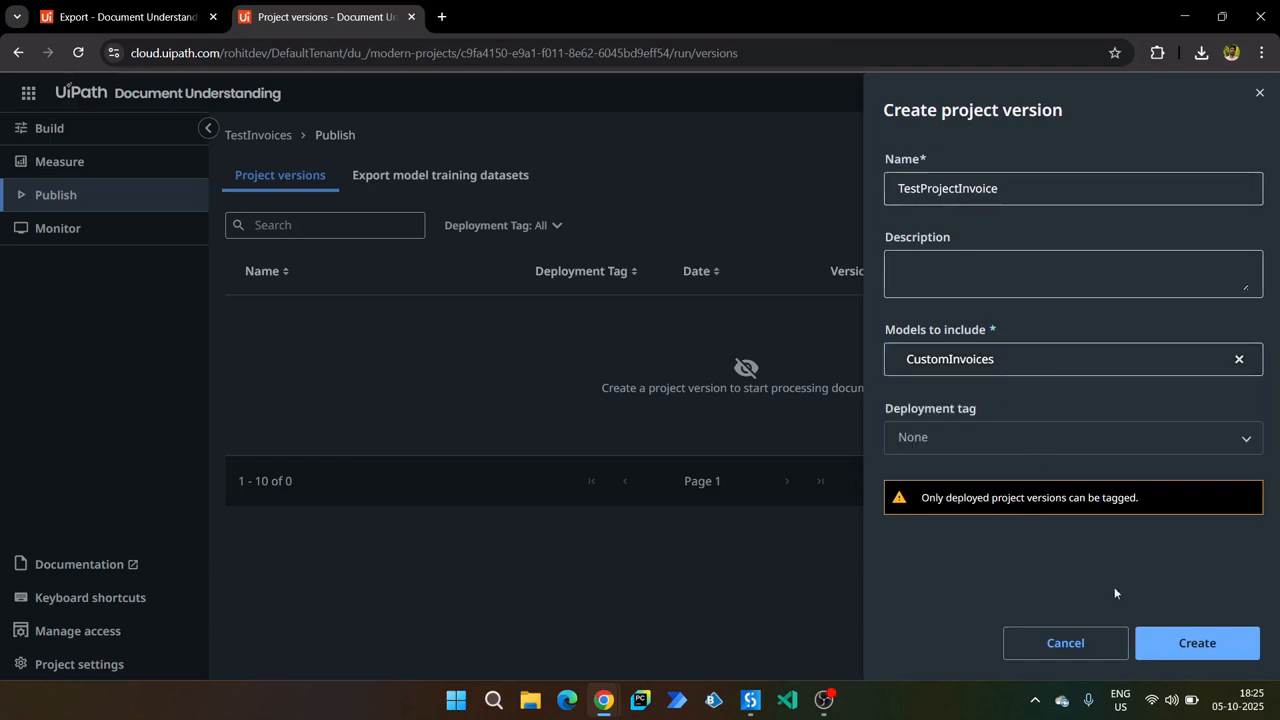
click(1195, 643)
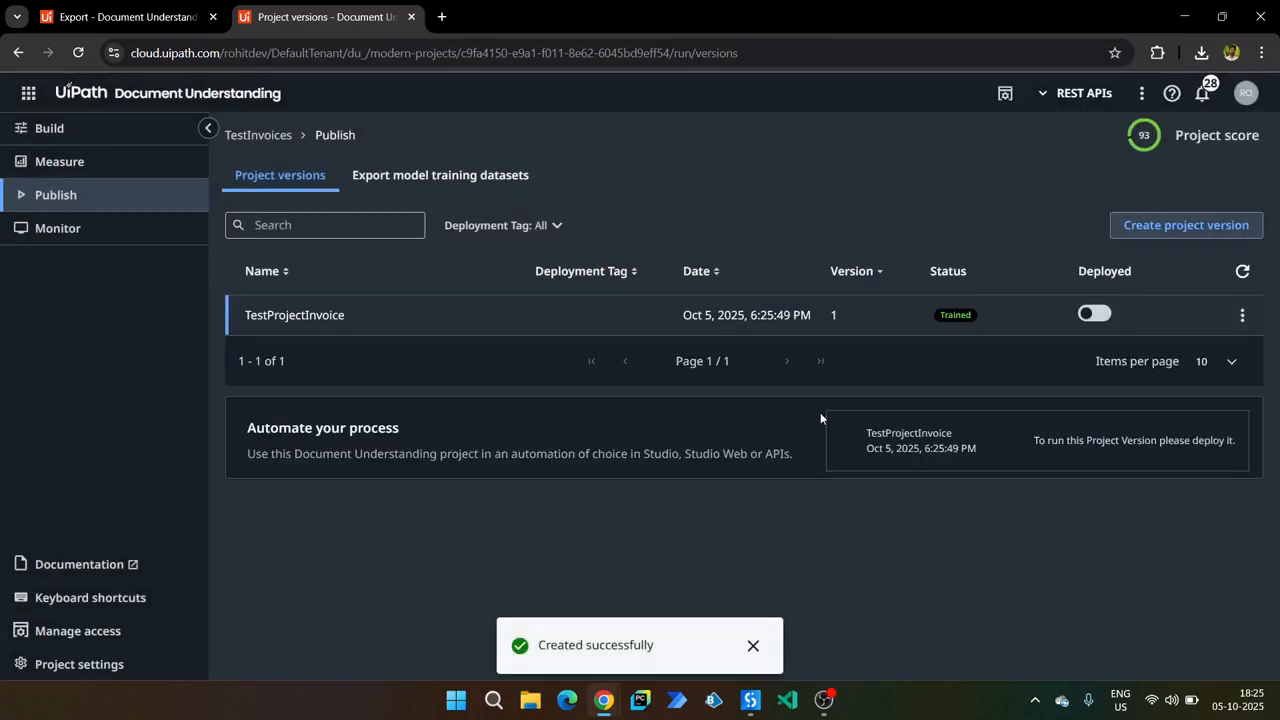
Deploy the TestProjectInvoice version and refresh the list of project versions.
click(1242, 271)
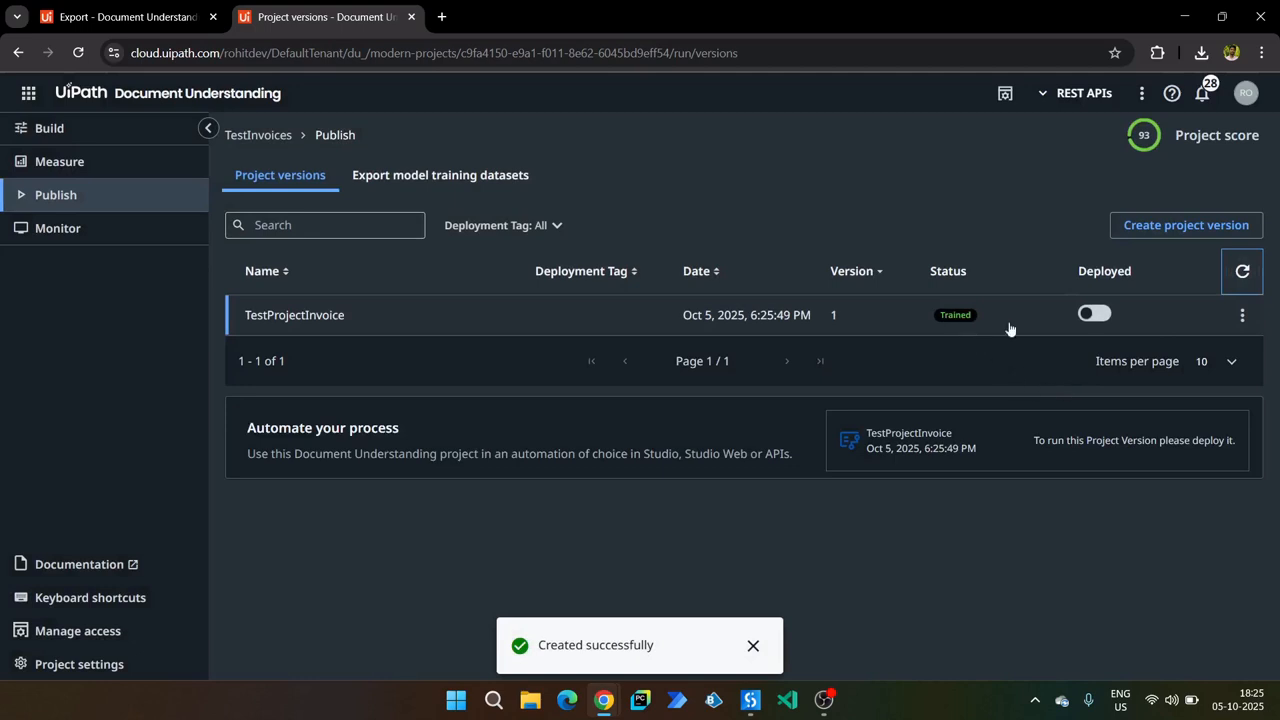
click(1094, 314)
click(1242, 276)
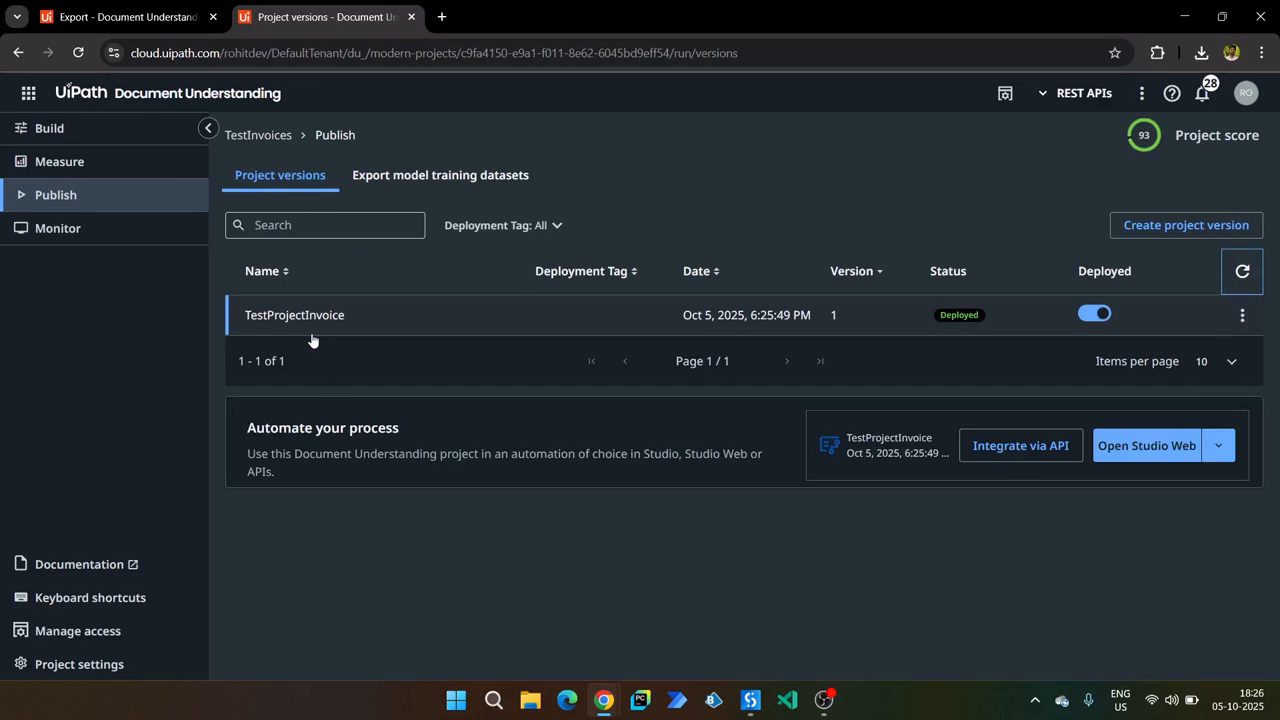
Switch to the DocumentDataExtractionWorkflow project in UiPath Studio and maximize its window.
mouse_move(750, 700)
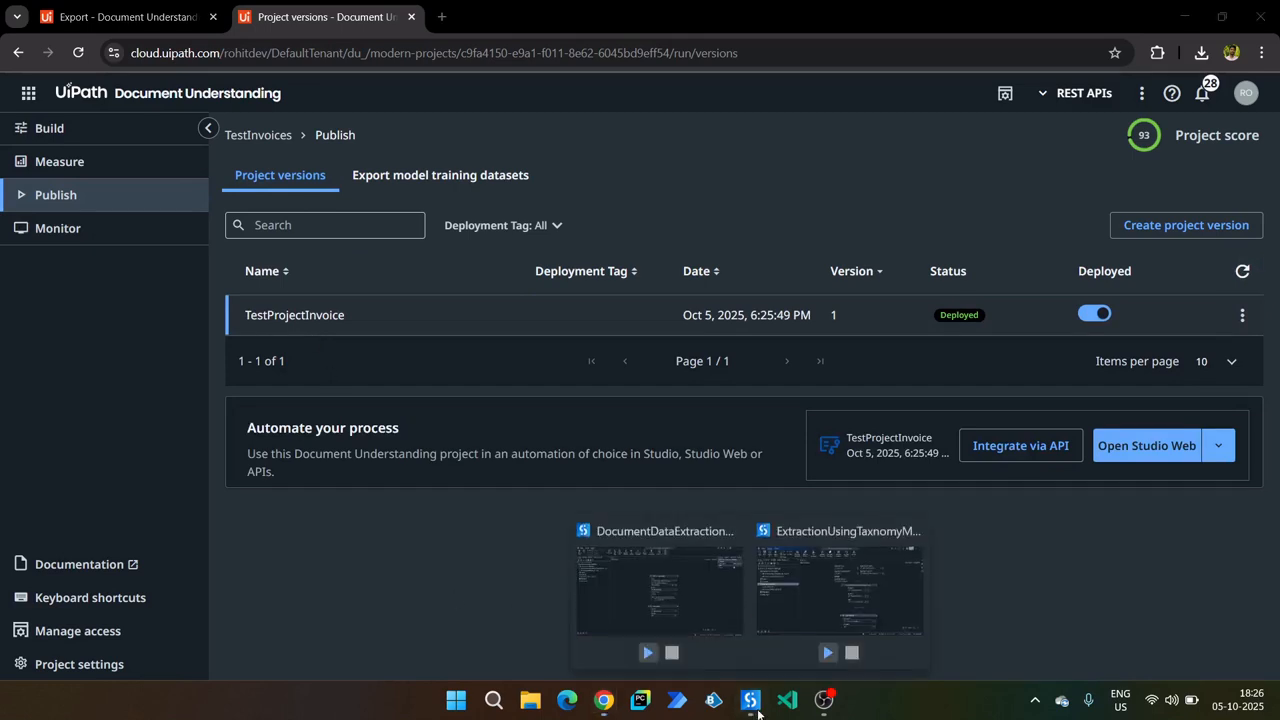
click(684, 577)
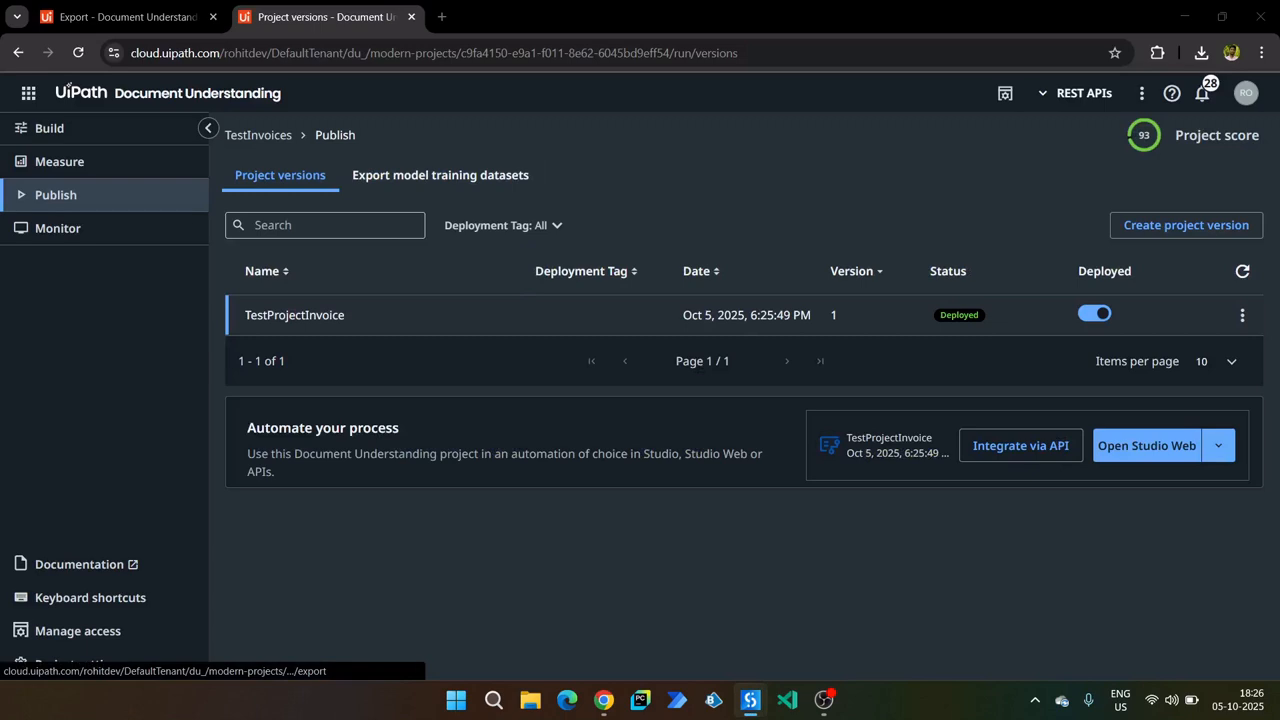
drag(1279, 105, 1020, 163)
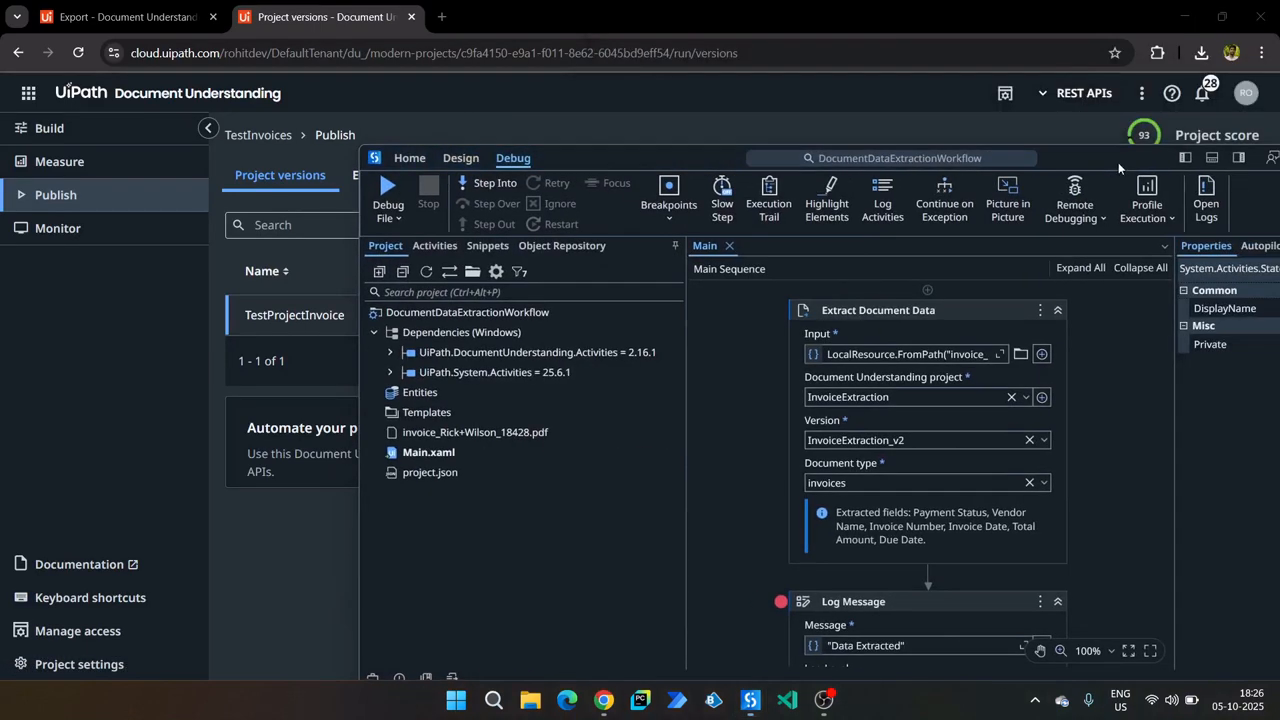
double_click(1117, 160)
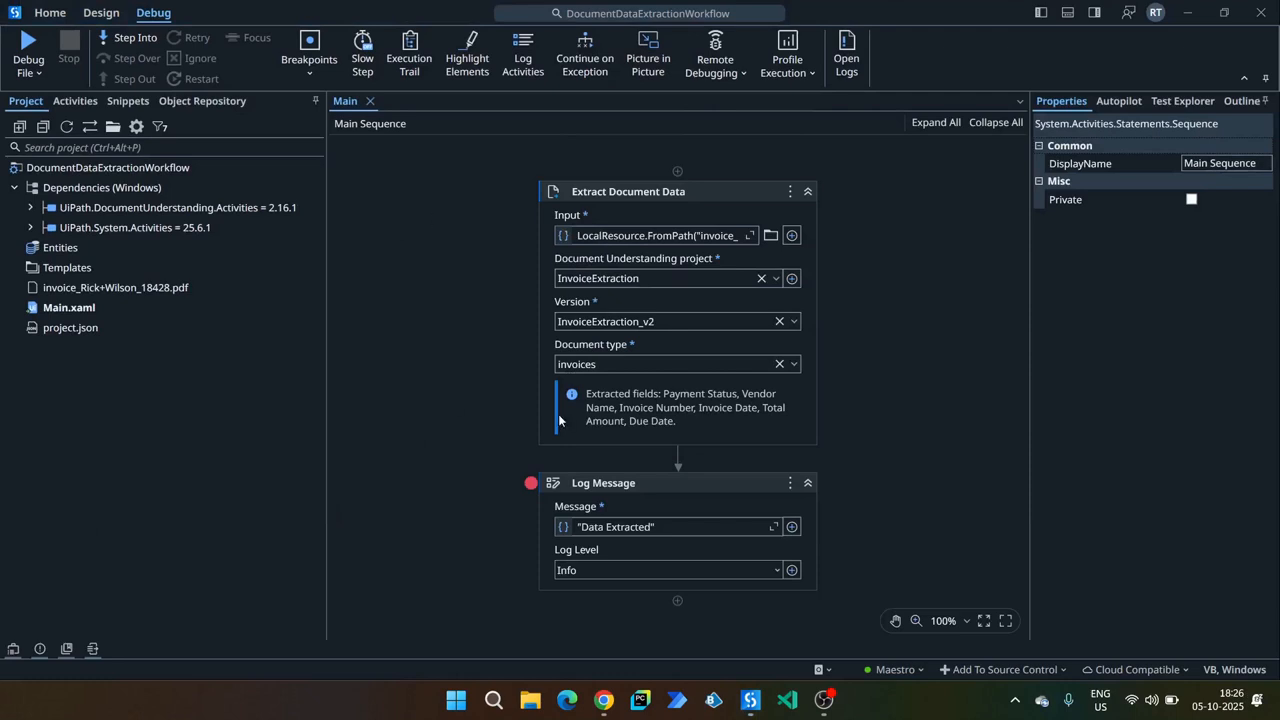
Configure Extract Document Data to use the TestInvoices project, version TestProjectInvoice and document type CustomInvoices.
drag(523, 163, 843, 464)
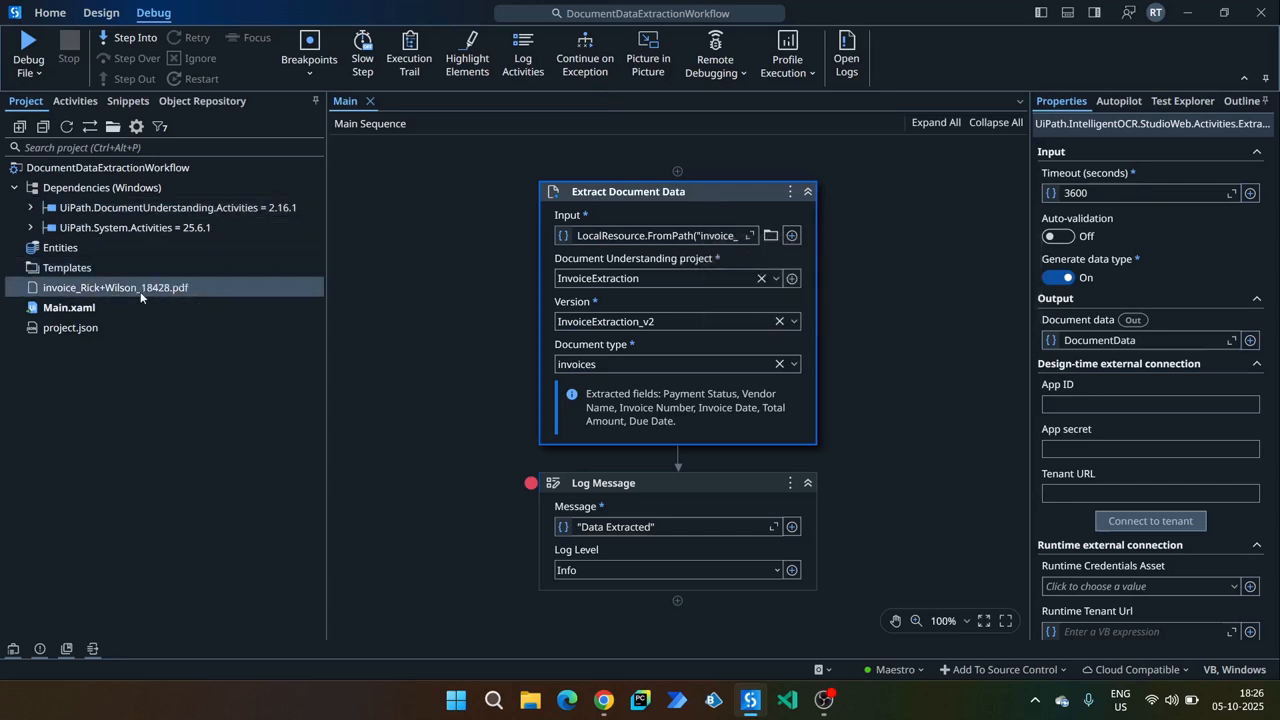
click(111, 290)
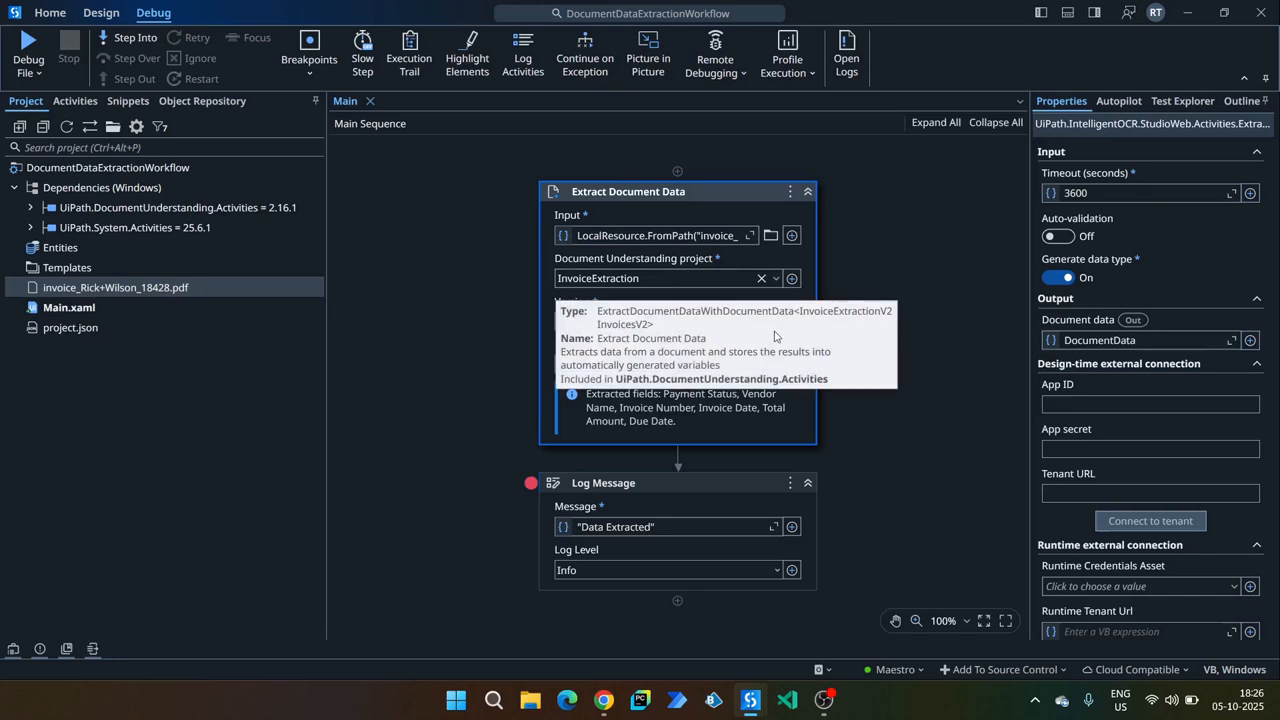
click(780, 281)
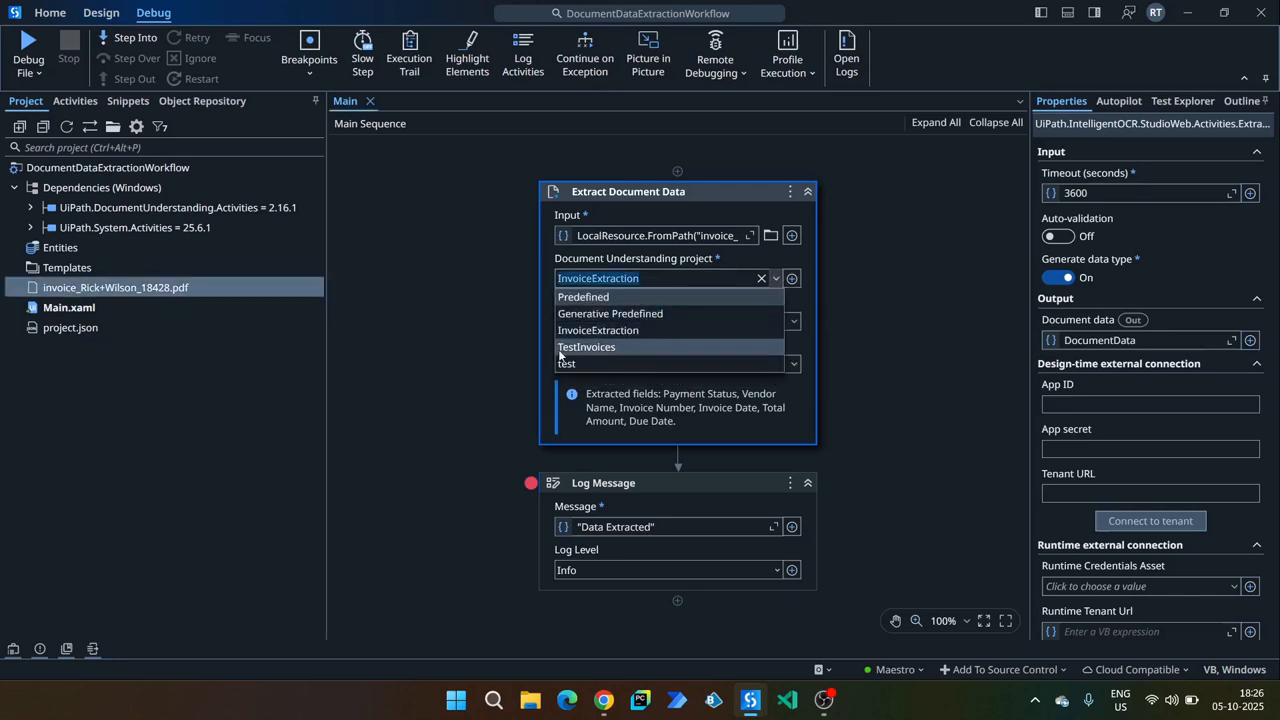
click(569, 350)
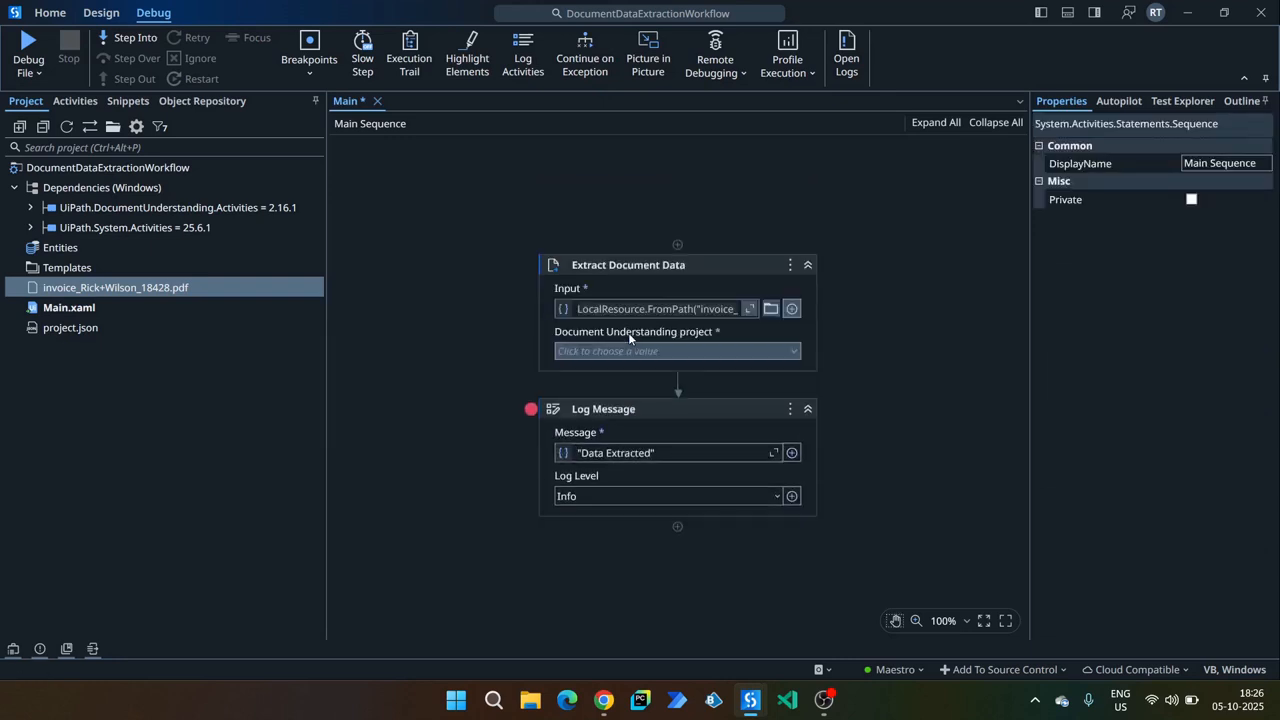
click(481, 369)
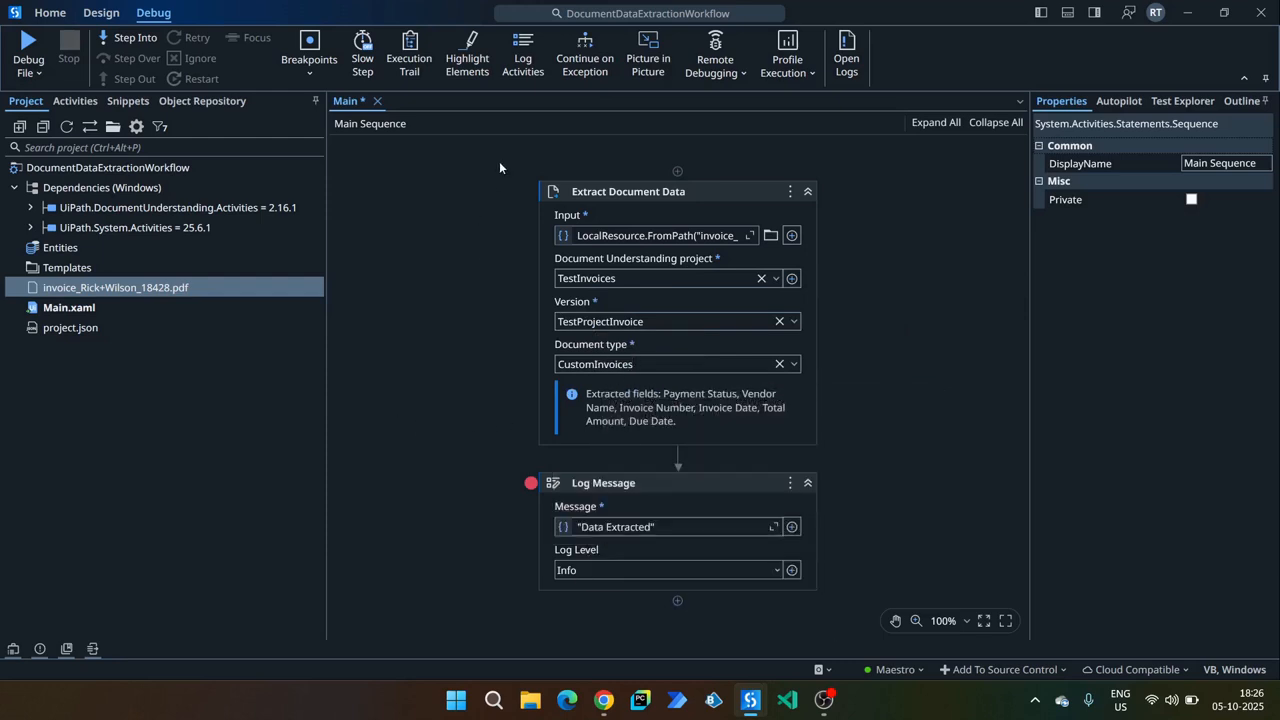
drag(499, 162, 884, 466)
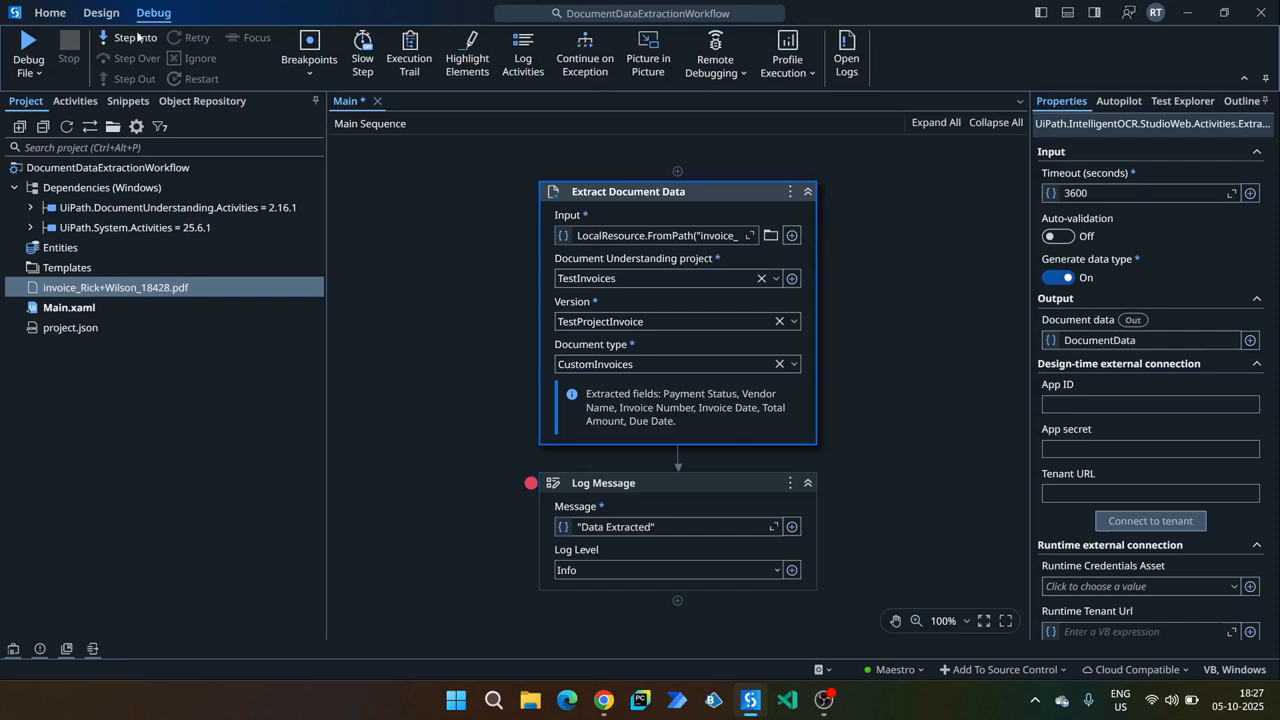
Debug the Main workflow to the Log Message breakpoint and read through the extracted fields in the DocumentData variable.
click(28, 45)
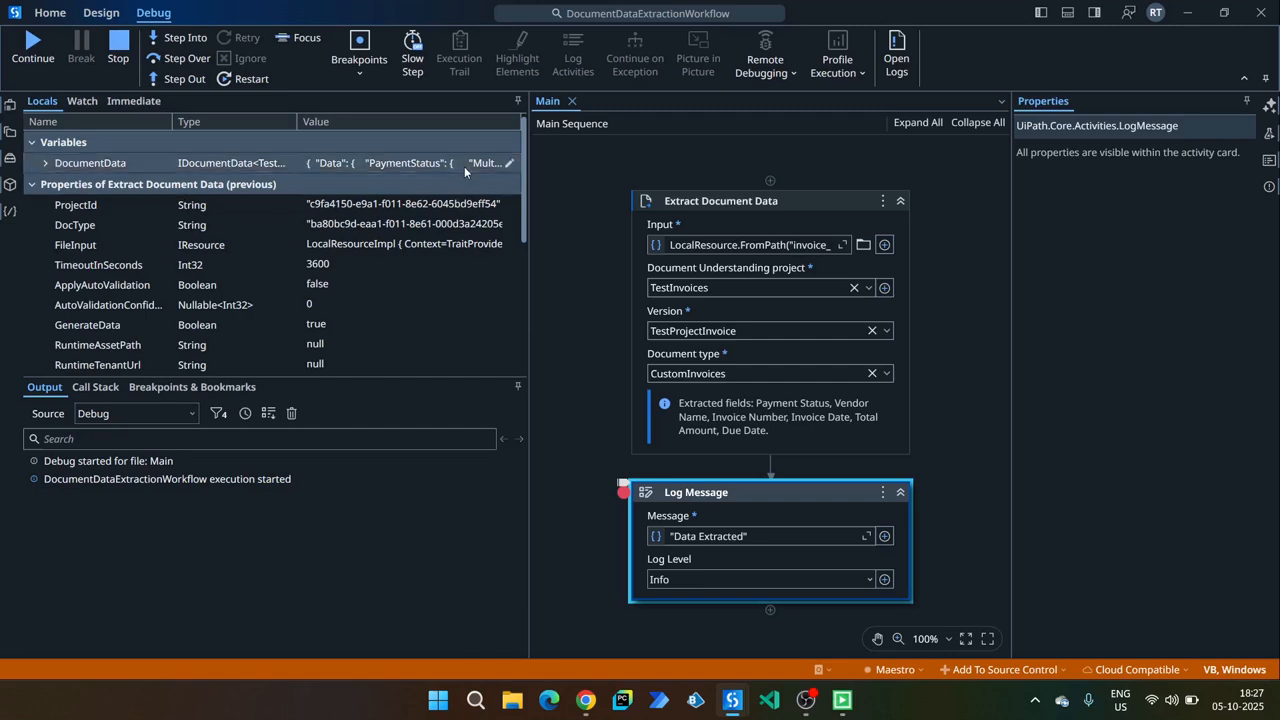
click(509, 163)
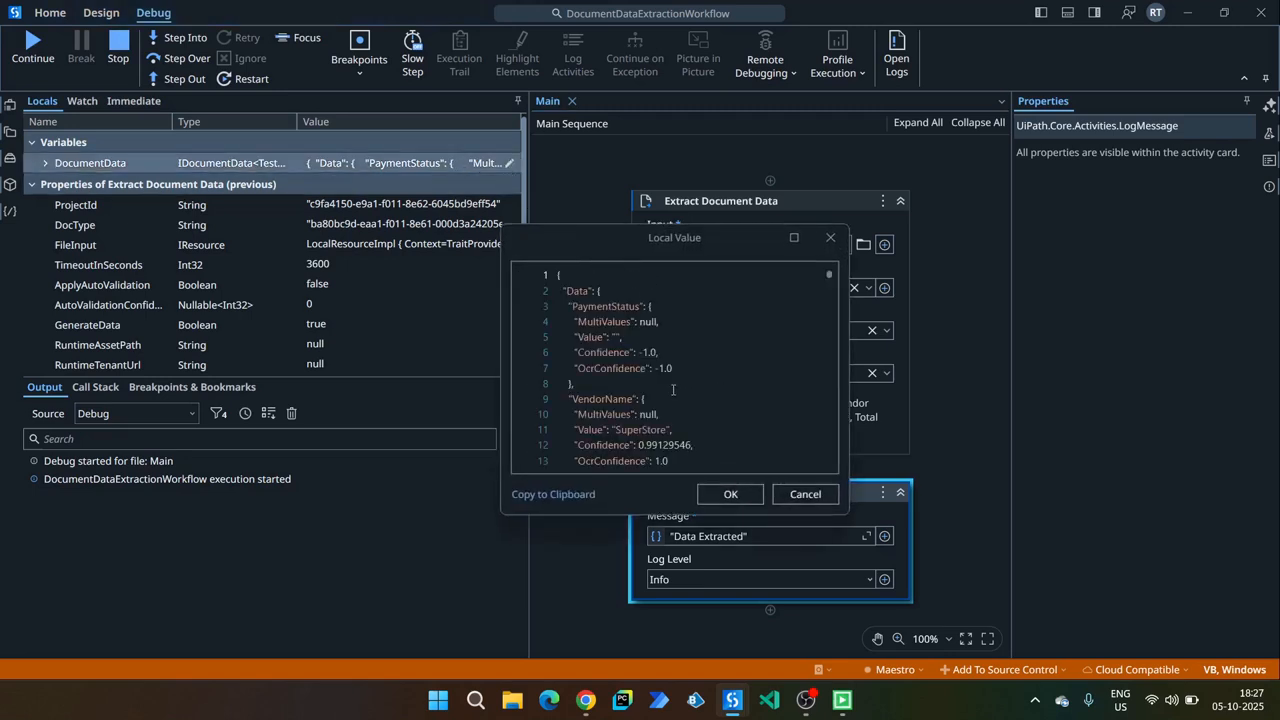
scroll(643, 380, down, 2)
scroll(643, 406, up, 2)
drag(614, 429, 672, 429)
scroll(630, 447, down, 4)
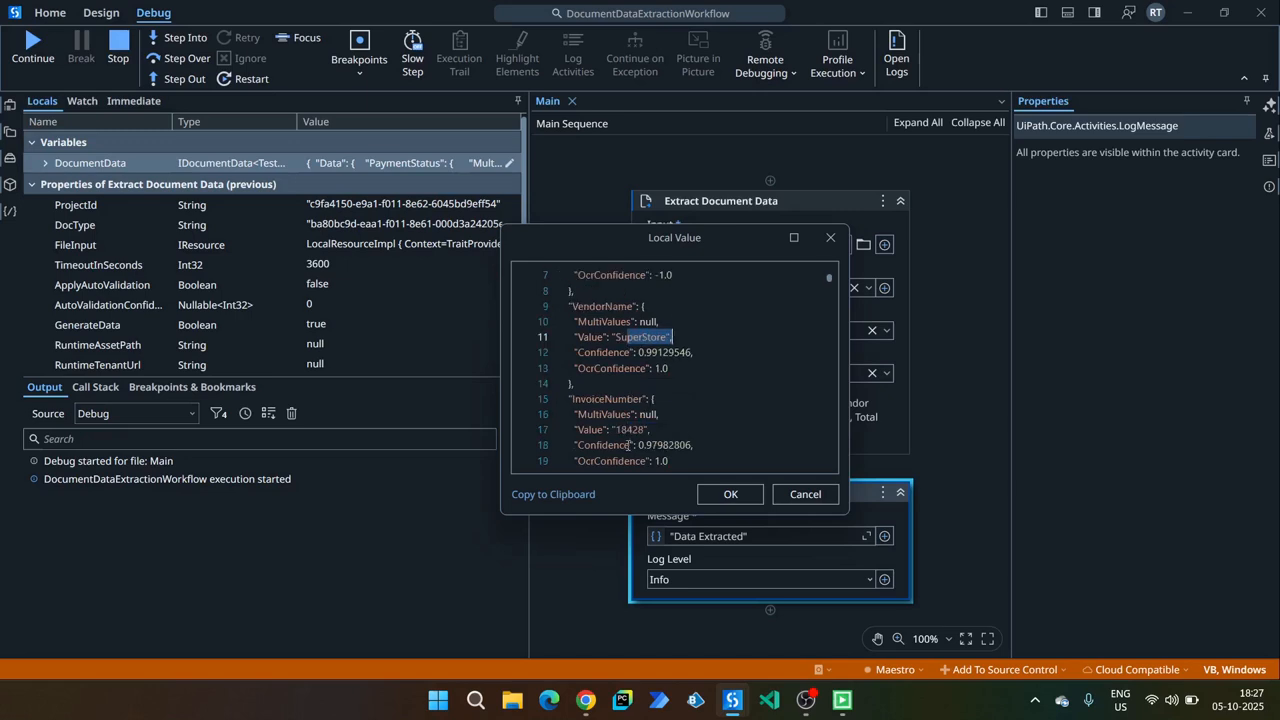
scroll(645, 429, down, 4)
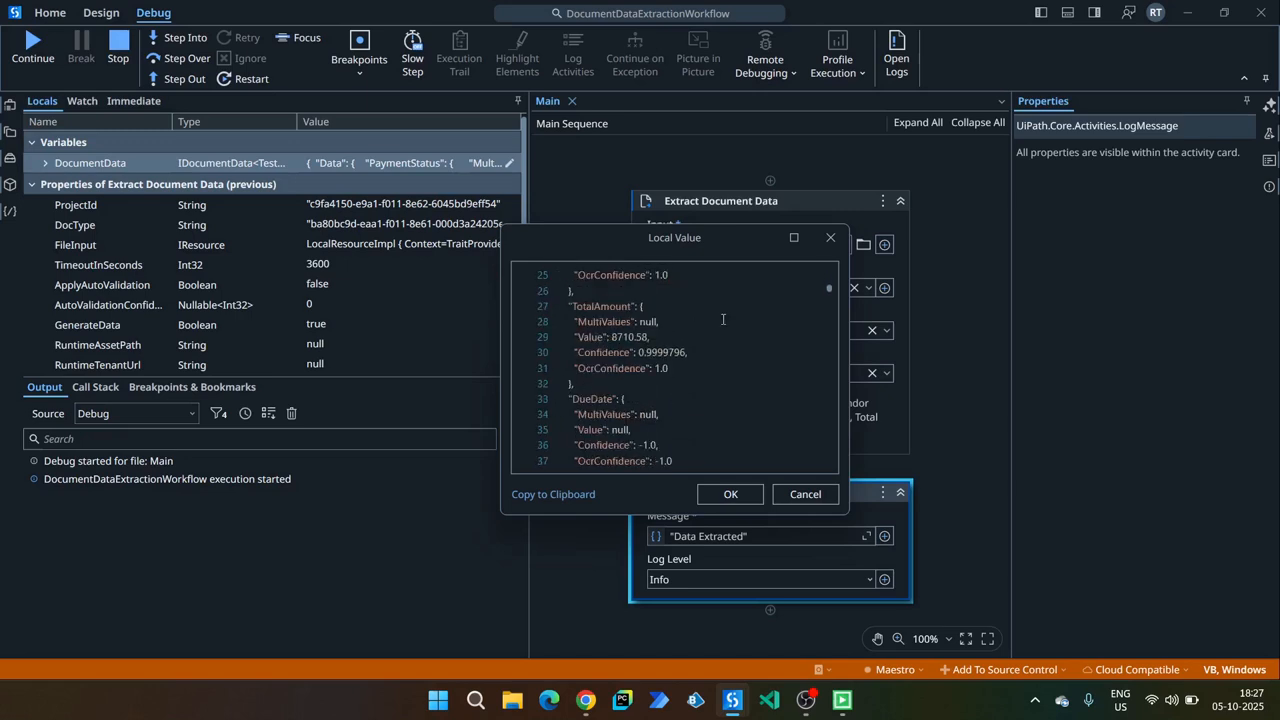
click(830, 237)
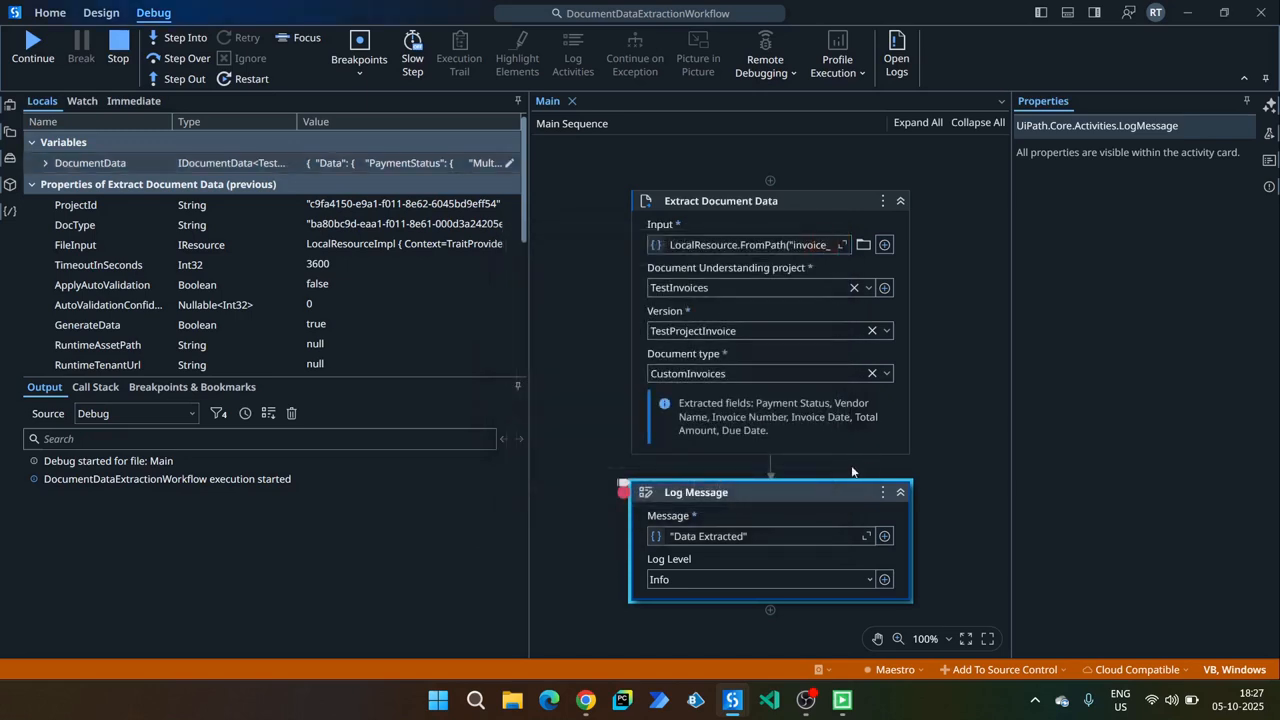
Review the Extract Document Data activity and resume the paused debug run to completion.
click(628, 294)
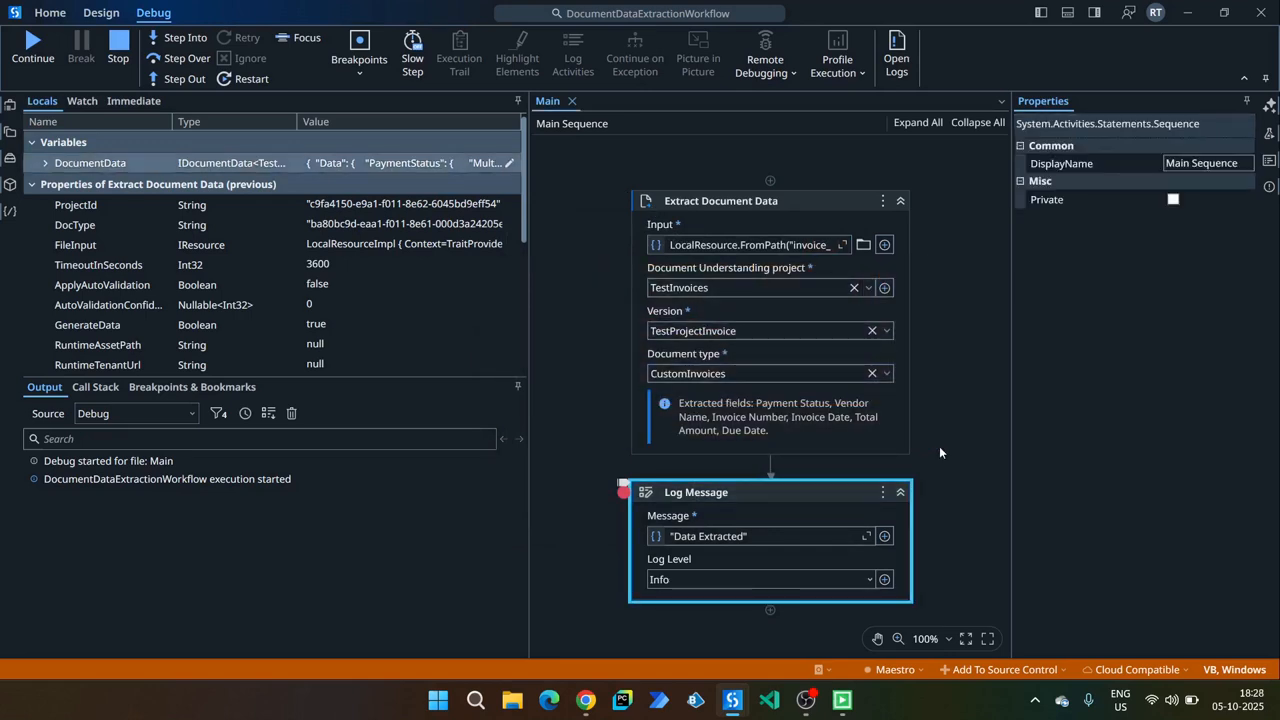
click(713, 200)
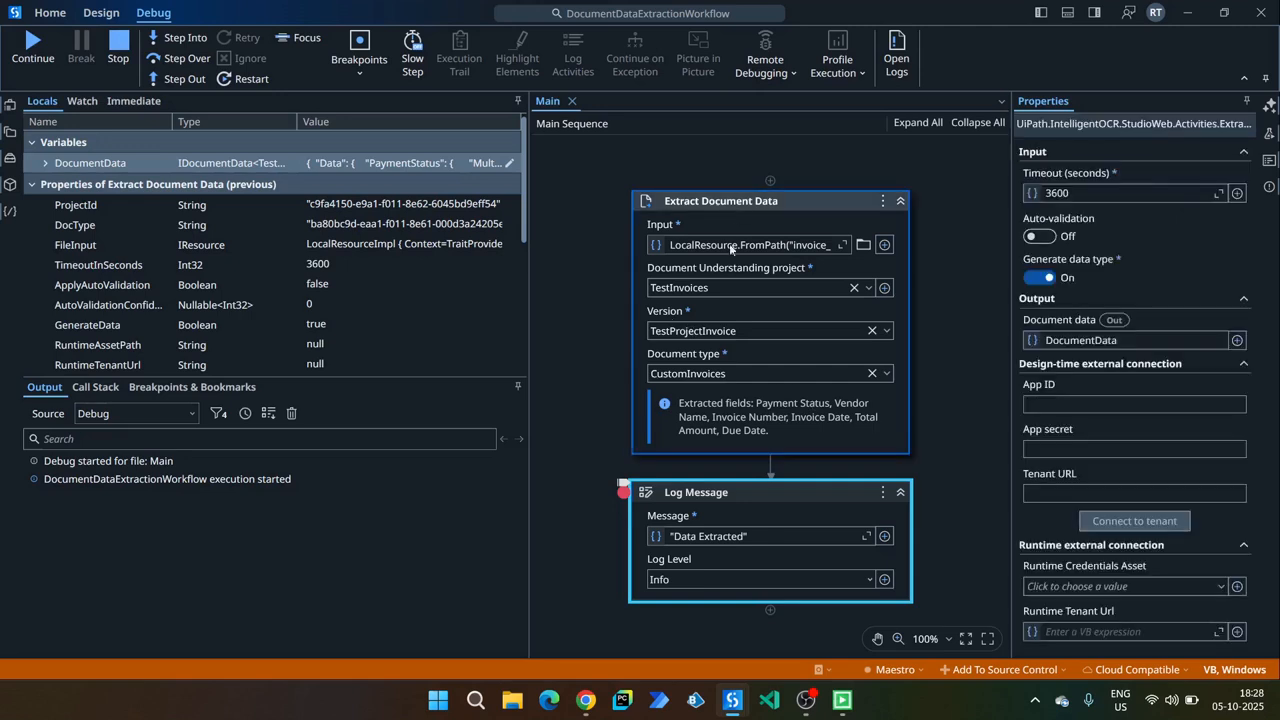
click(590, 334)
click(33, 45)
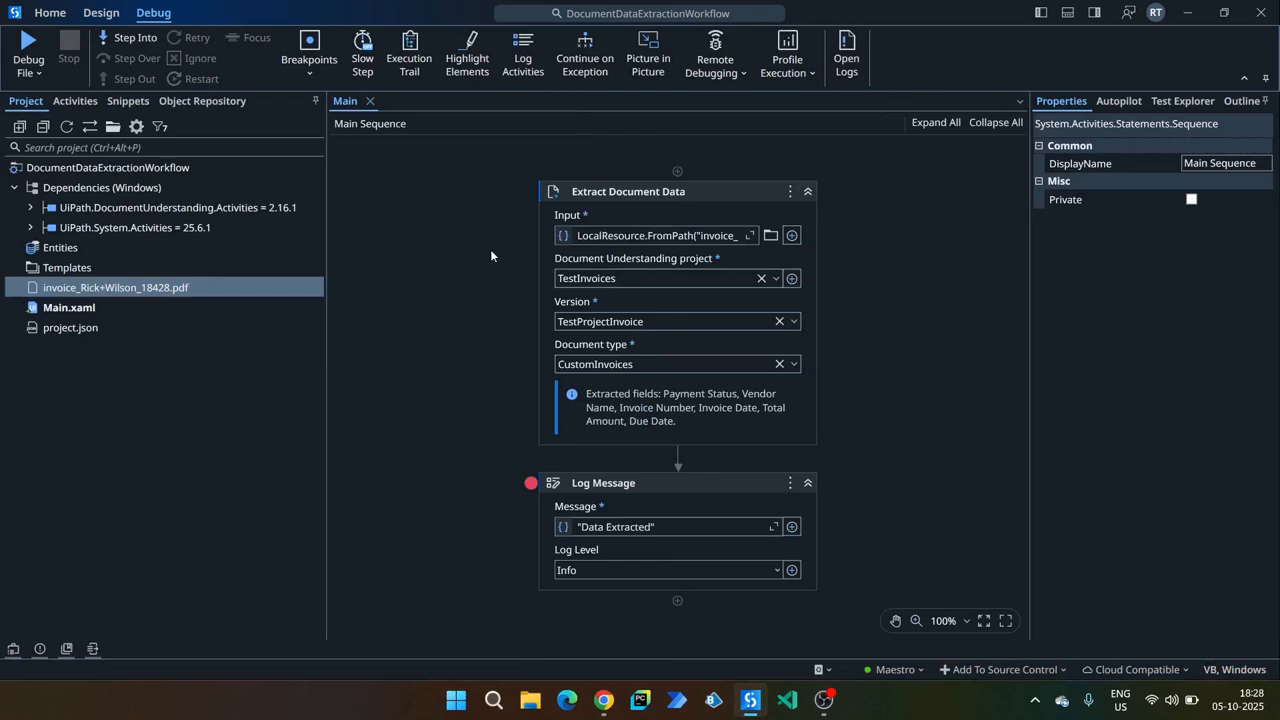
Close DocumentDataExtractionWorkflow and find the Document Understanding Project Extractor inside the Data Extraction Scope of ExtractionUsingTaxnomyManager.
click(1261, 12)
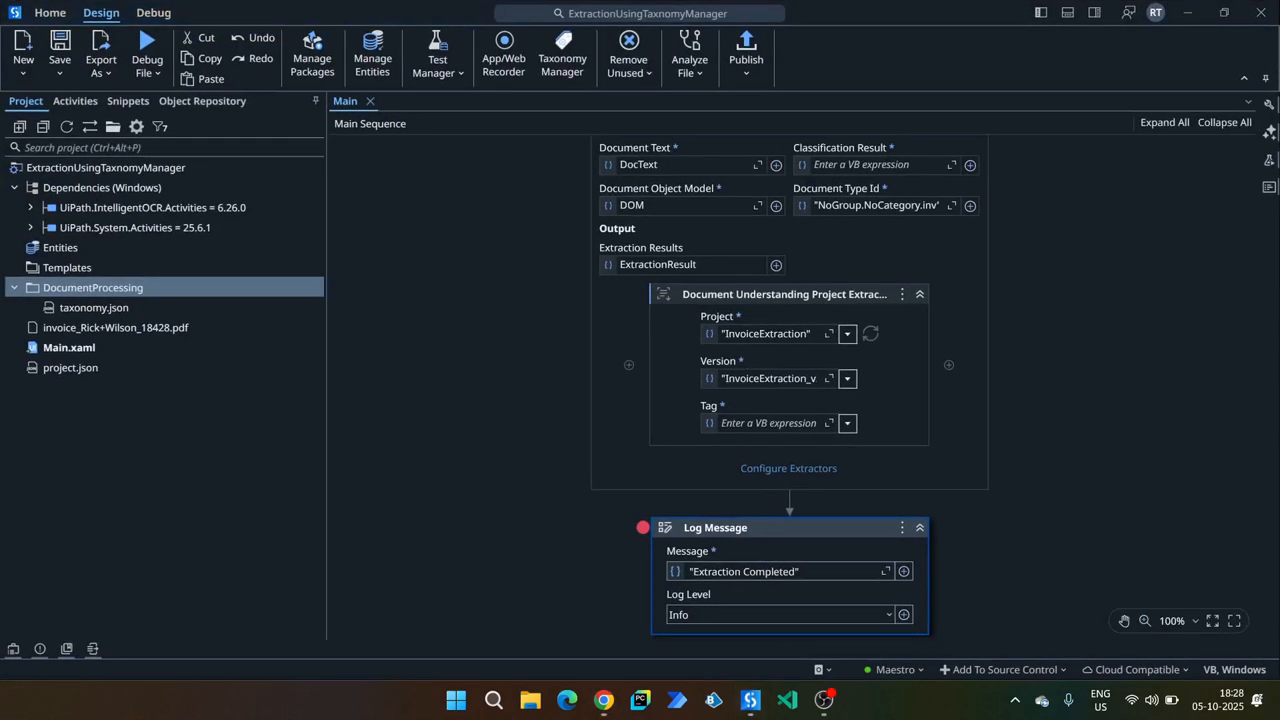
click(435, 374)
scroll(435, 374, up, 5)
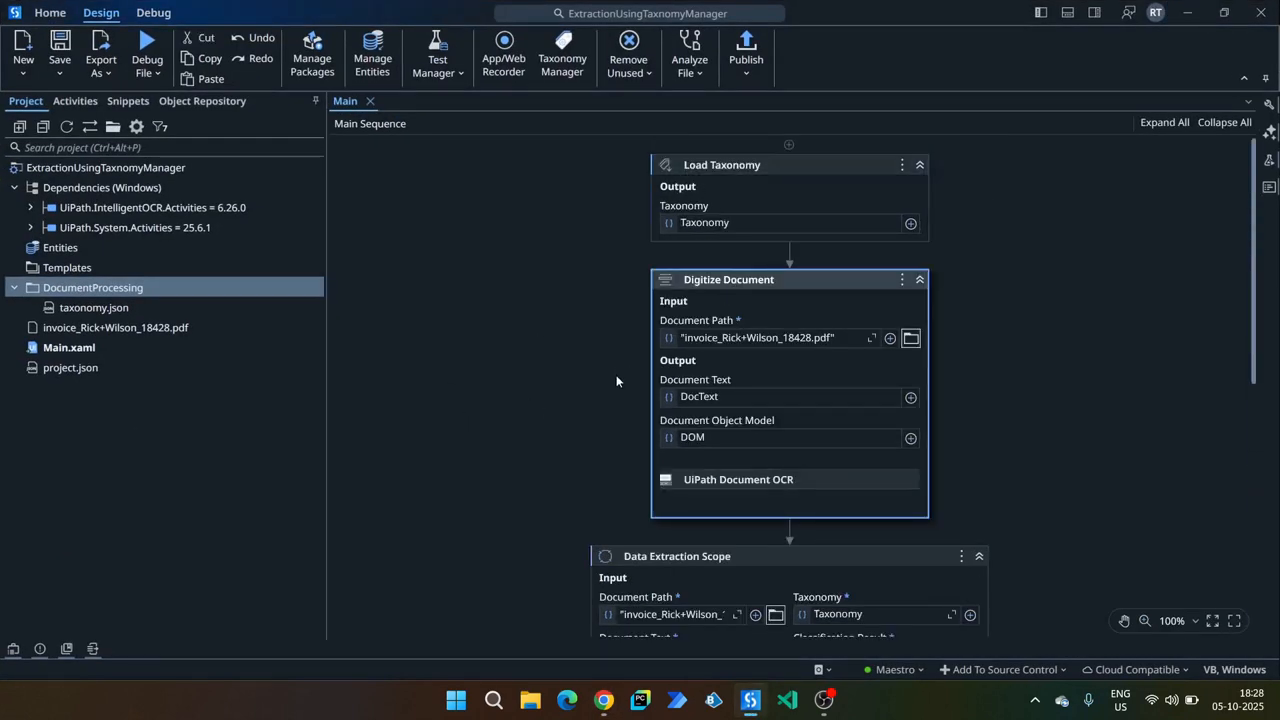
scroll(616, 375, down, 8)
scroll(480, 418, up, 2)
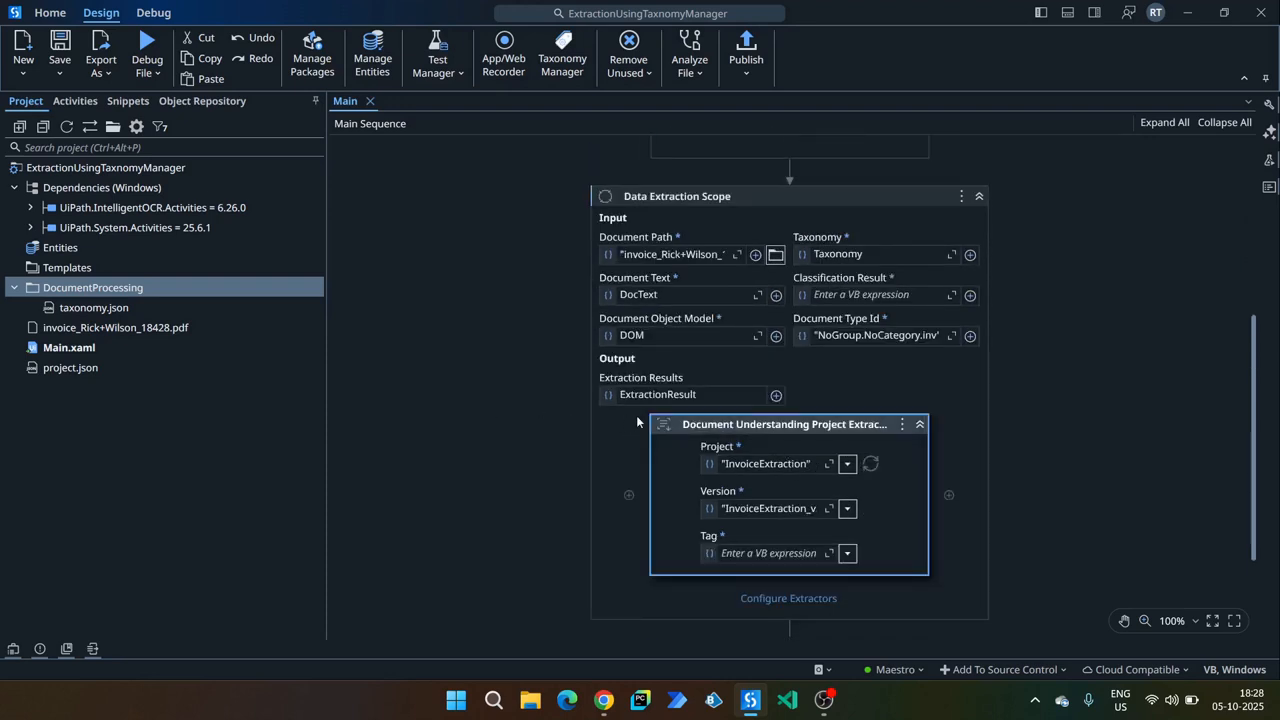
drag(627, 417, 940, 586)
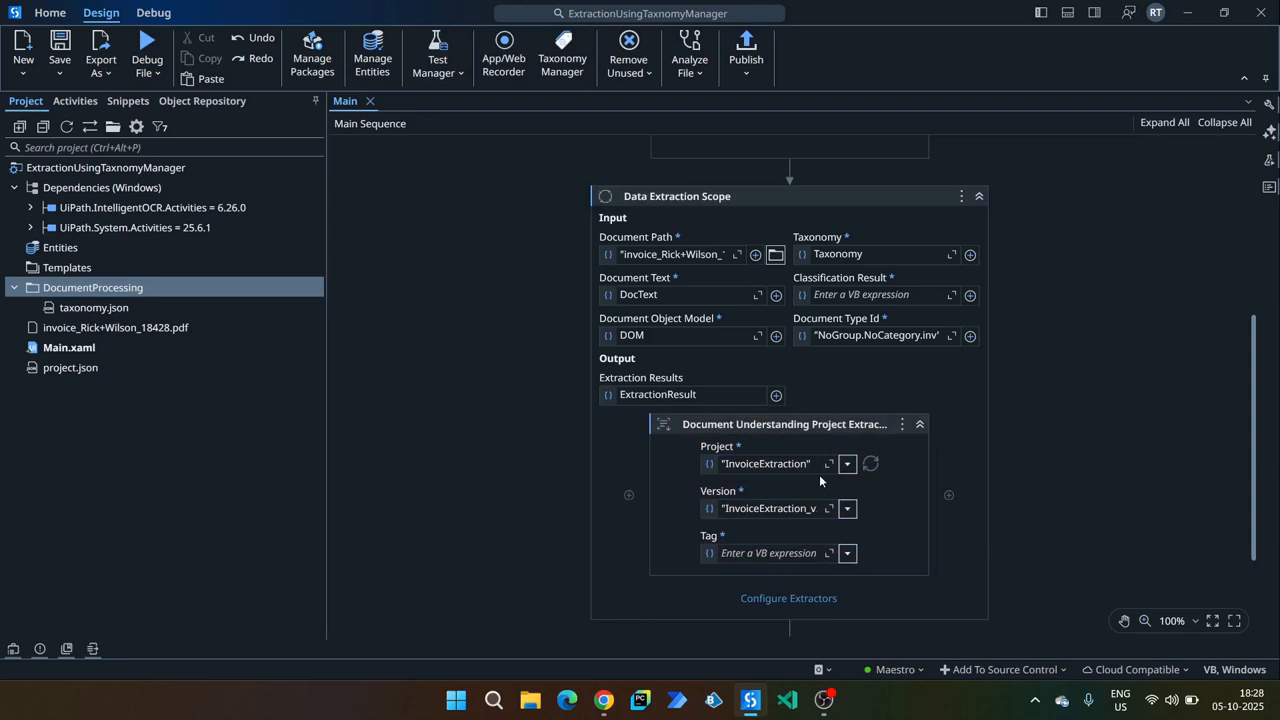
Refresh the project list of the Document Understanding Project Extractor and set its project to TestInvoices.
click(848, 464)
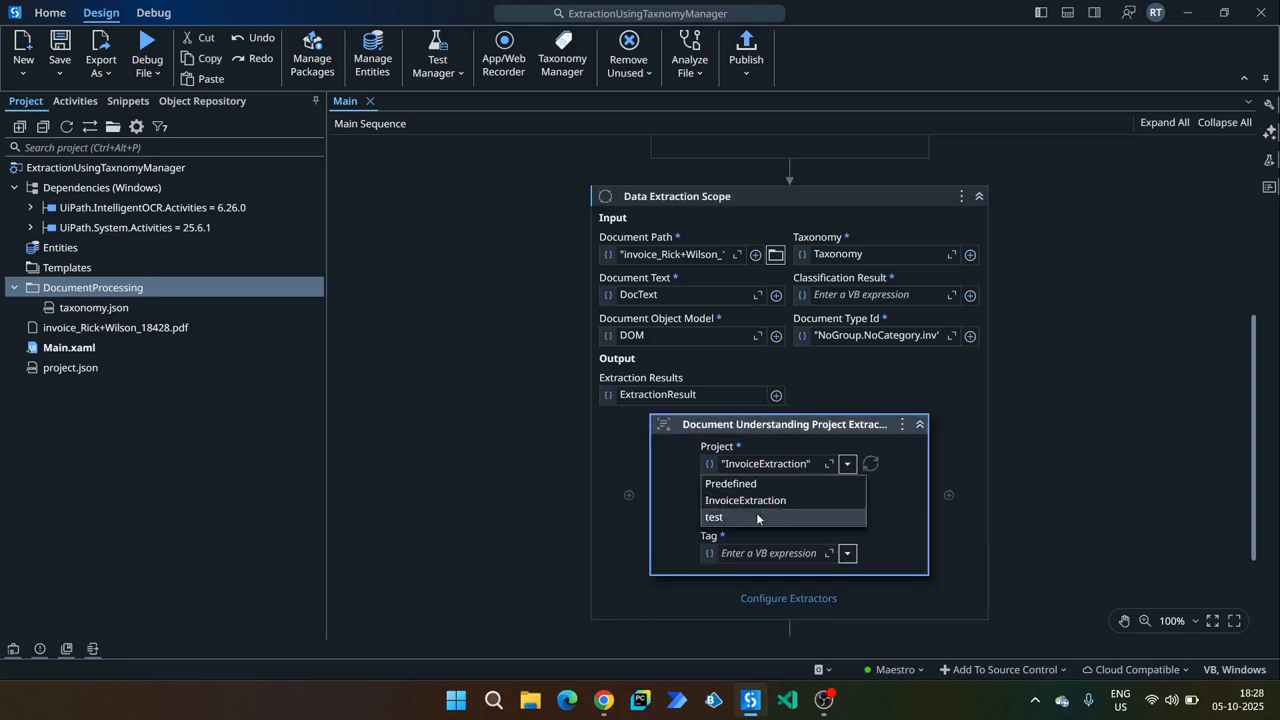
click(874, 466)
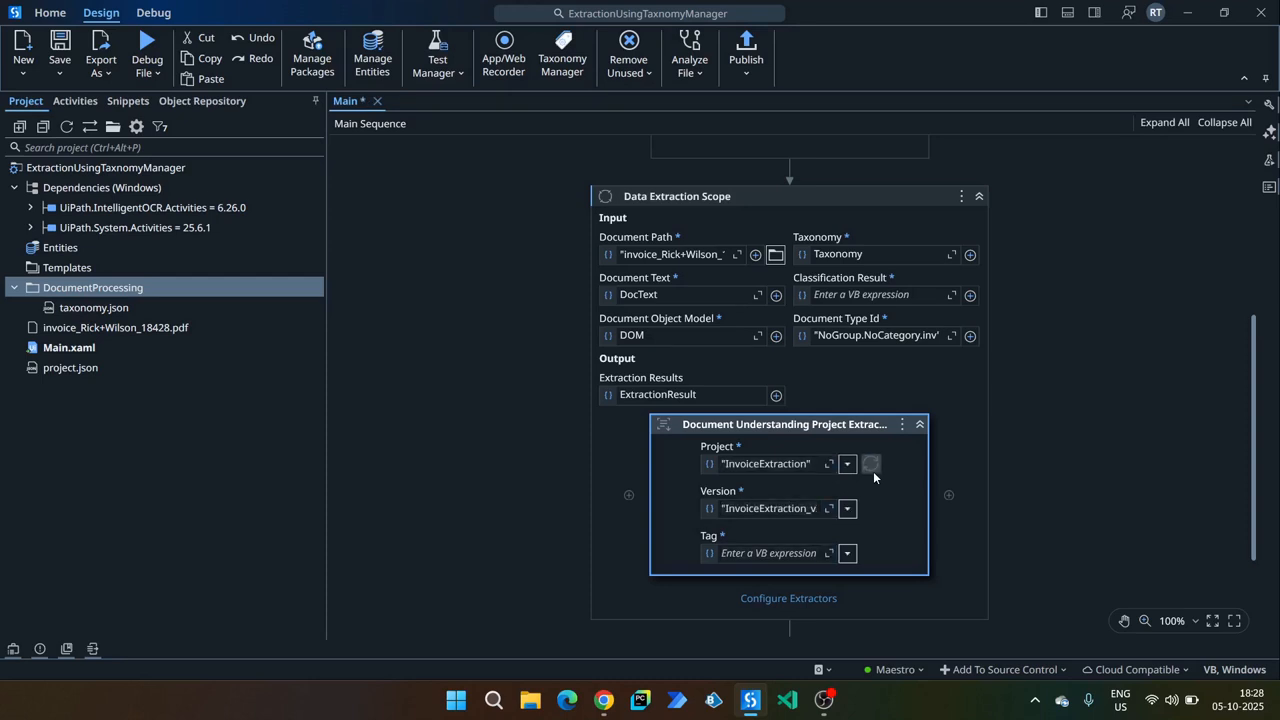
click(845, 466)
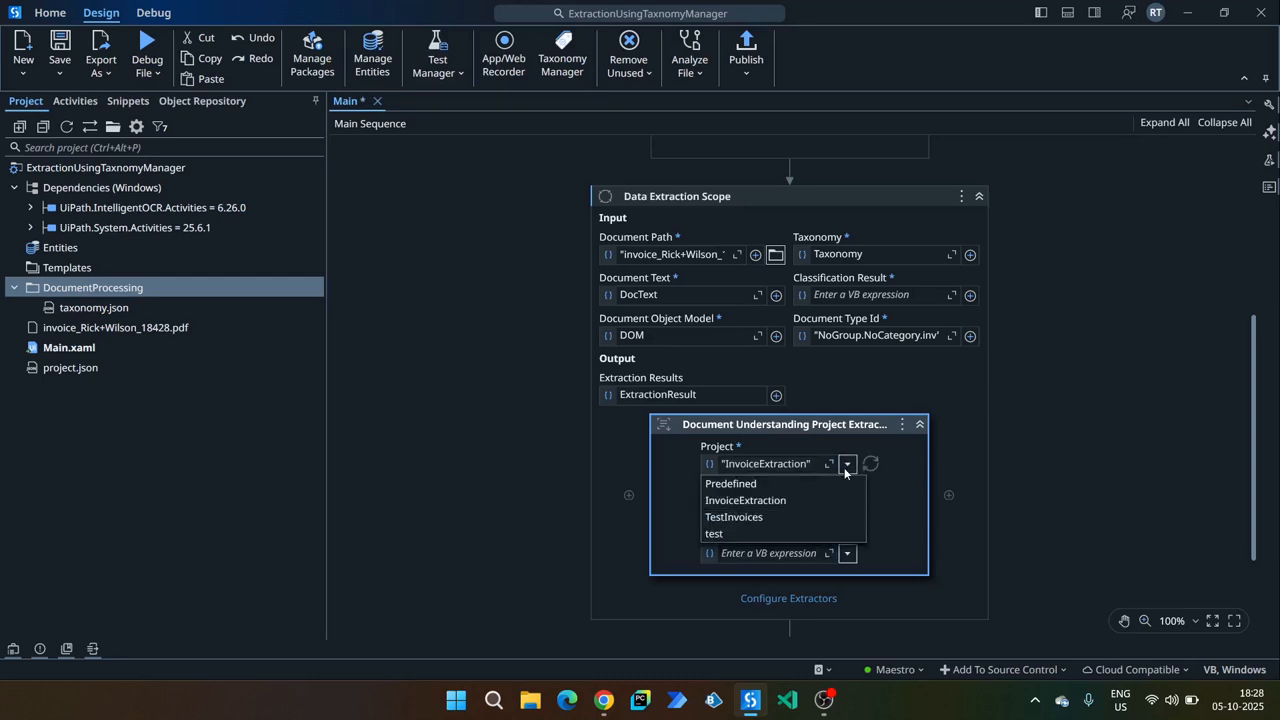
click(736, 518)
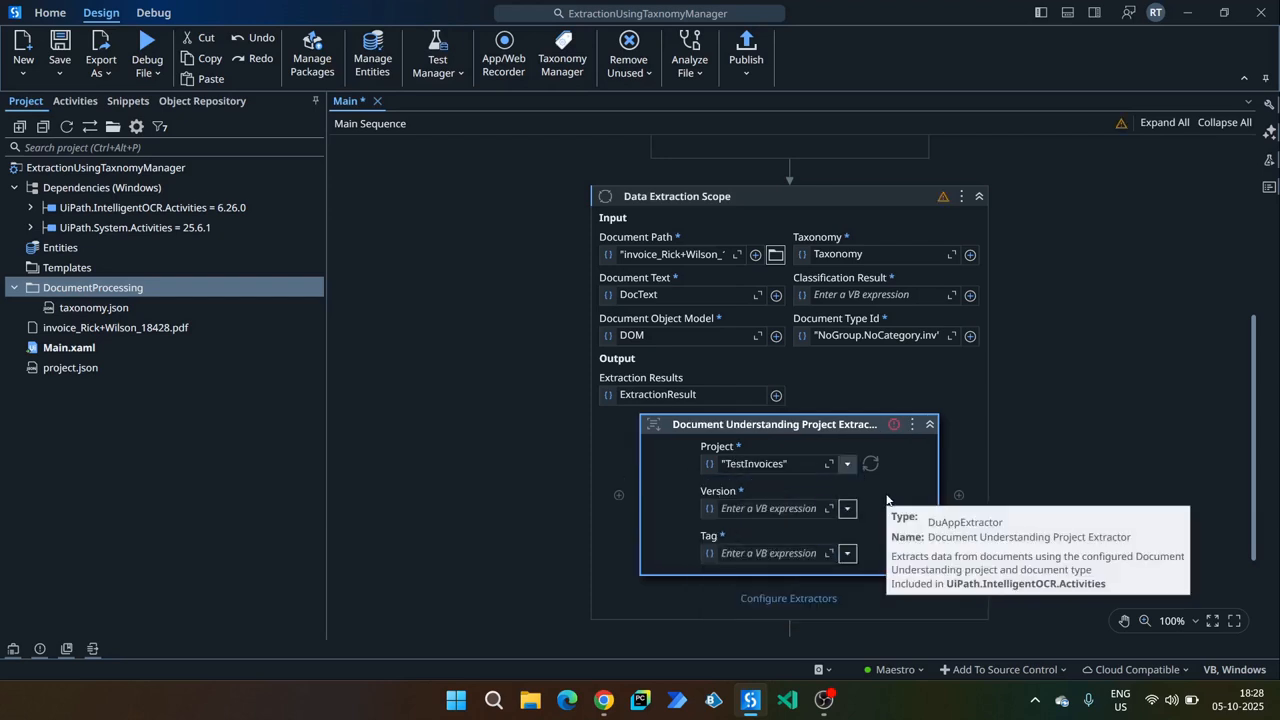
Set the Document Understanding Project Extractor's version to TestProjectInvoice and get that version's capabilities in the extractor configuration.
click(845, 511)
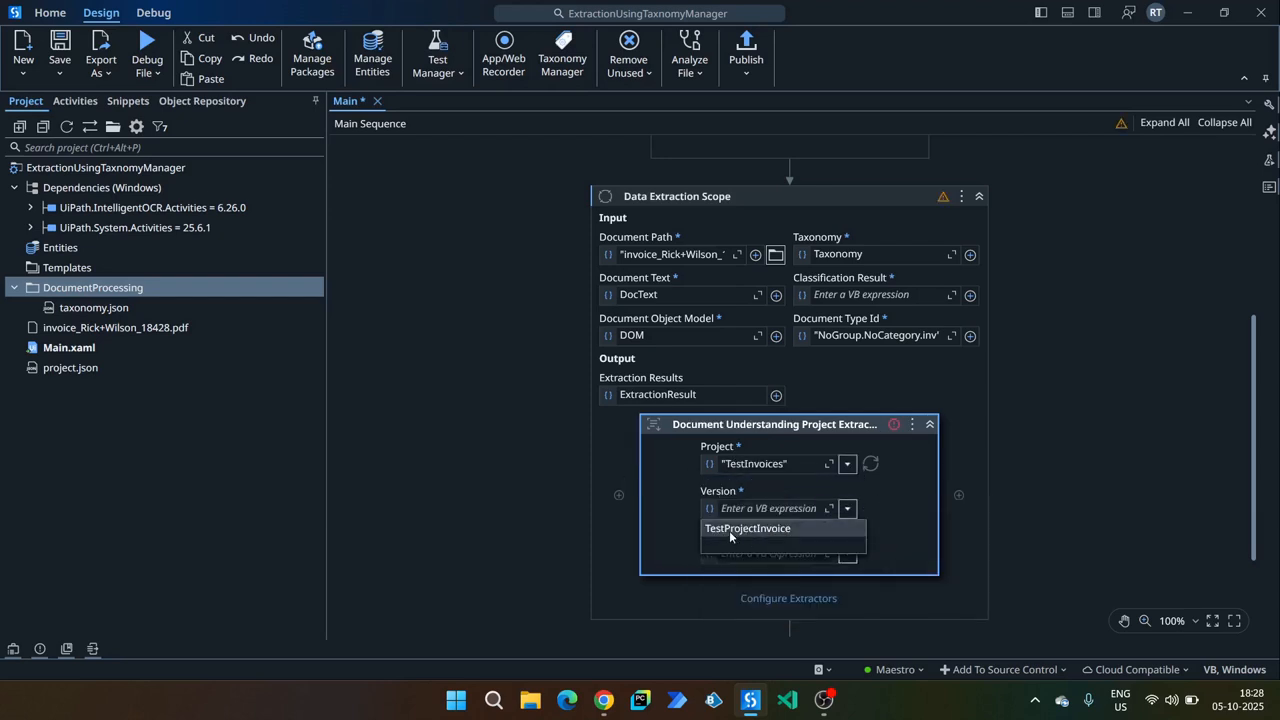
click(740, 532)
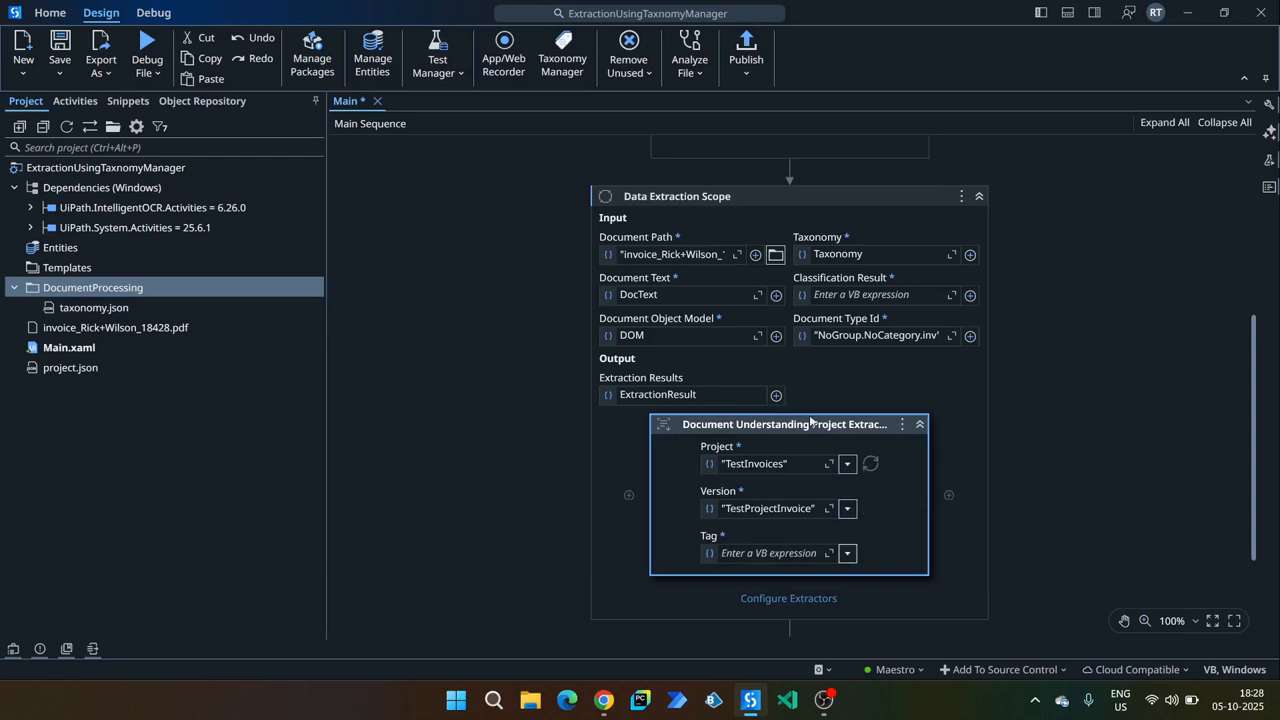
click(787, 598)
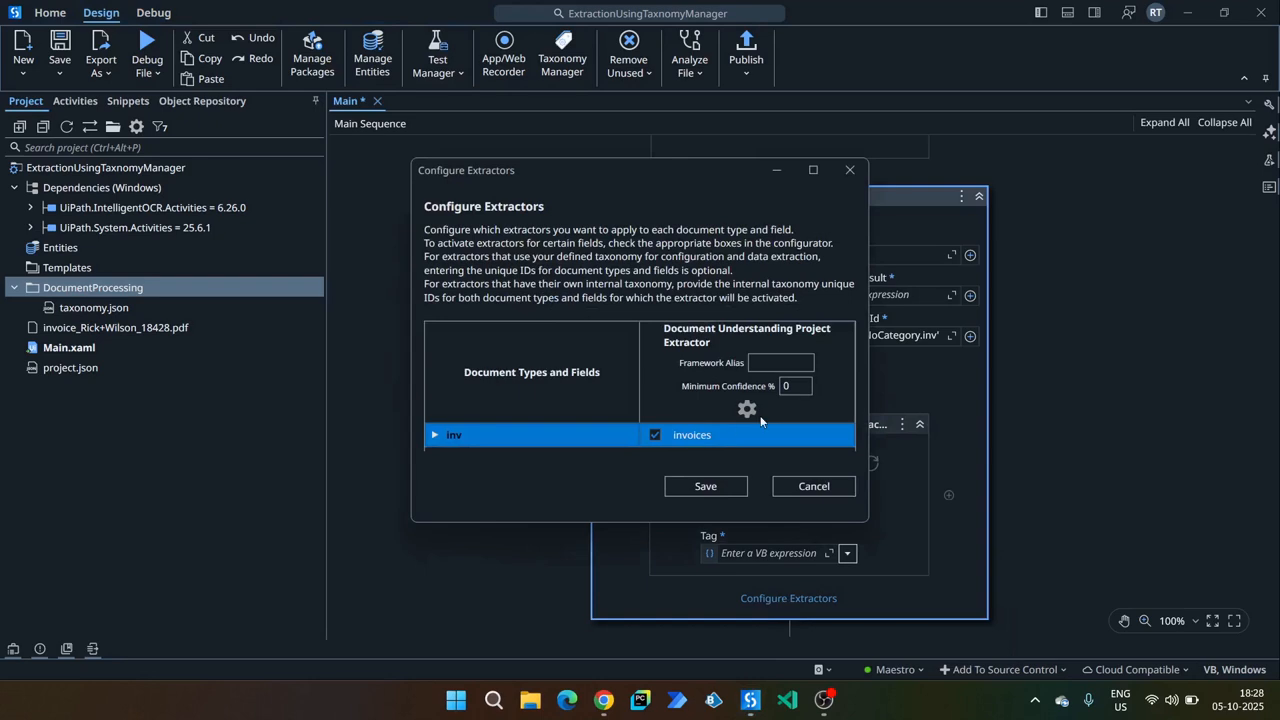
click(746, 410)
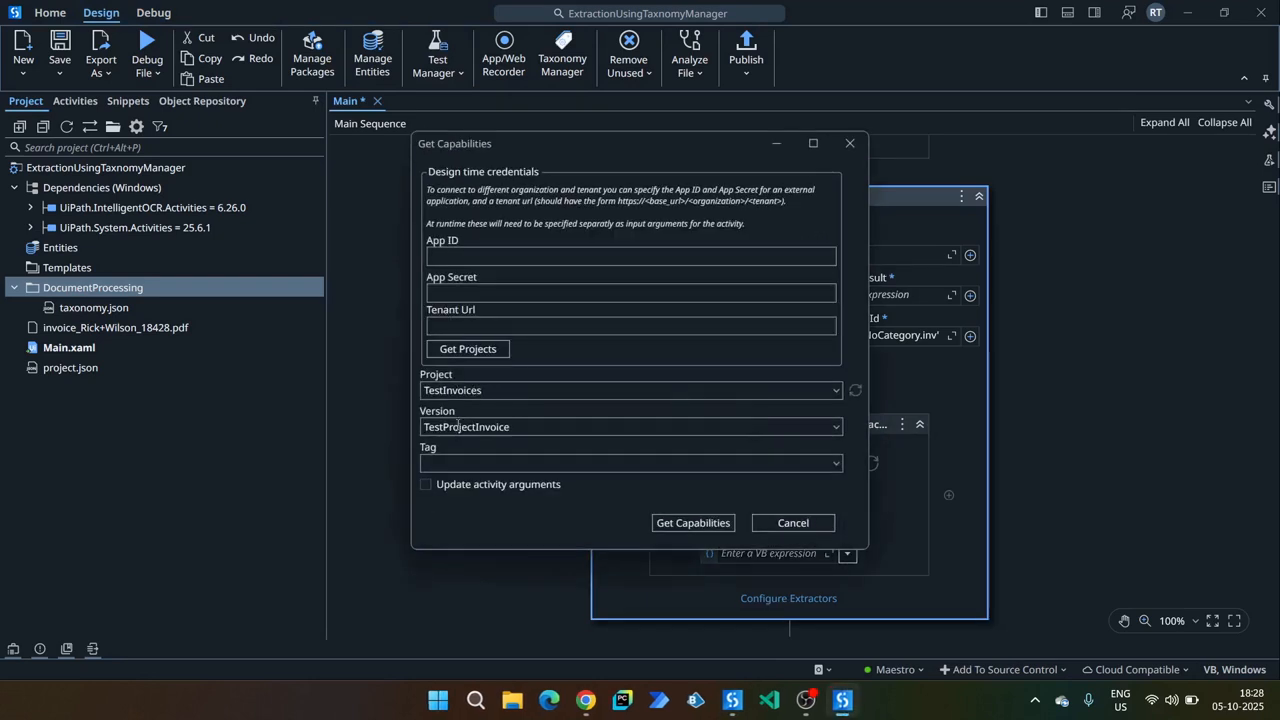
click(681, 522)
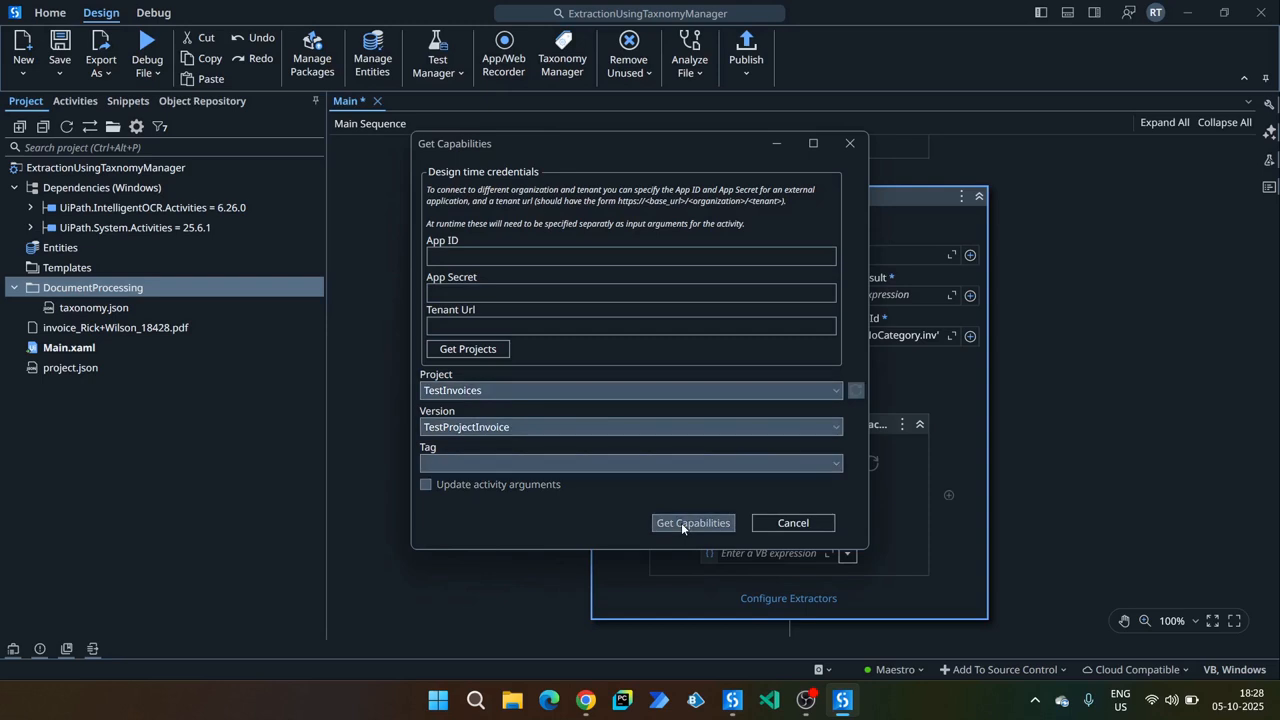
click(681, 522)
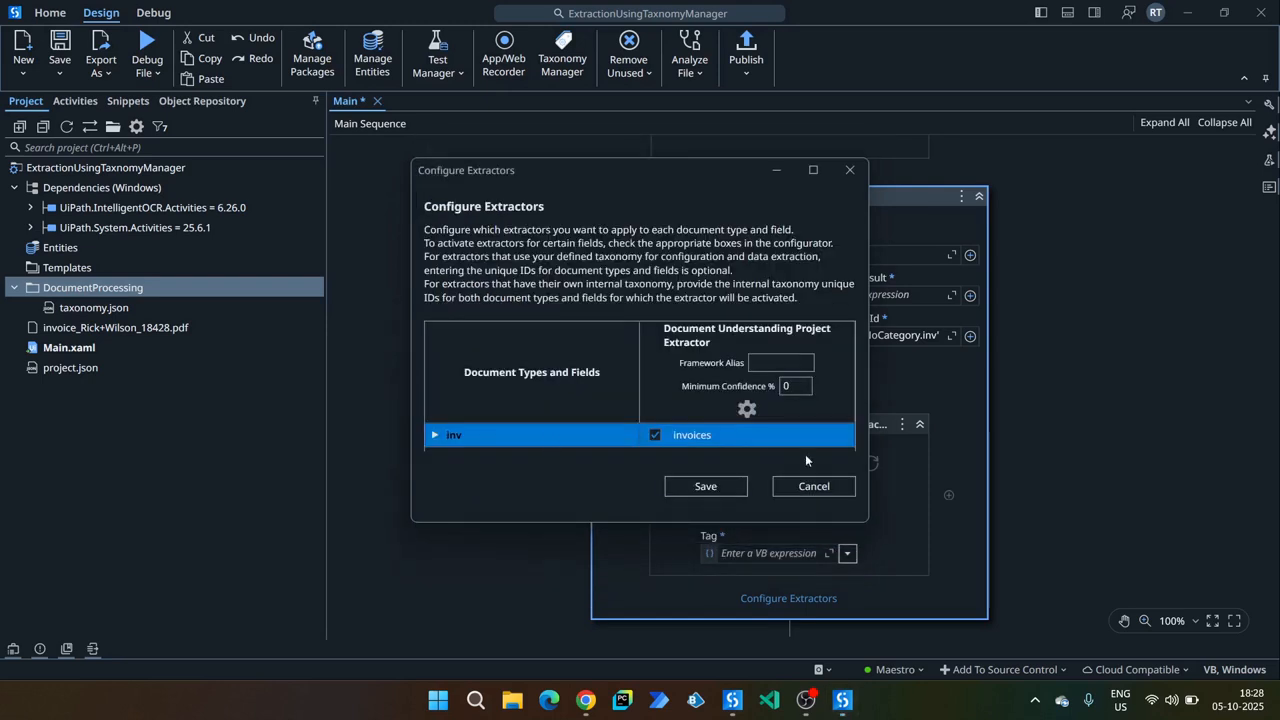
Enlarge the Configure Extractors dialog, check the inv document type mapped to invoices, and save the extractor configuration.
drag(867, 517, 931, 660)
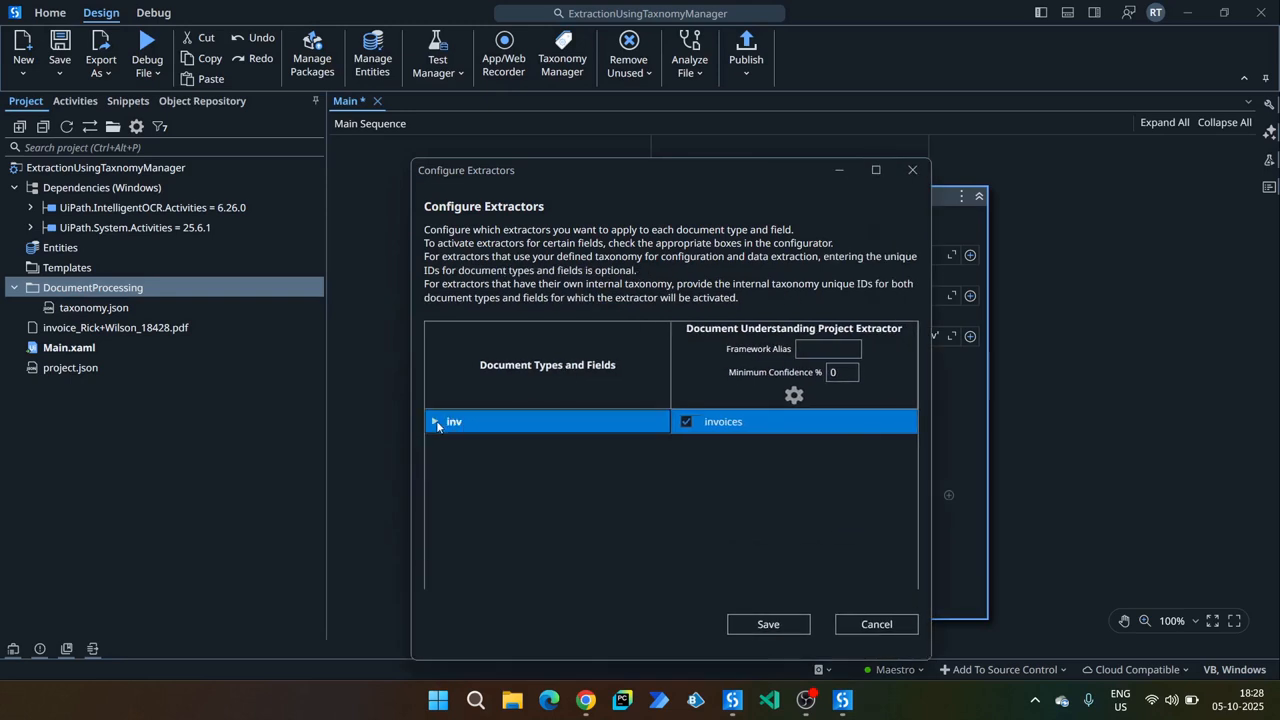
double_click(502, 421)
click(765, 623)
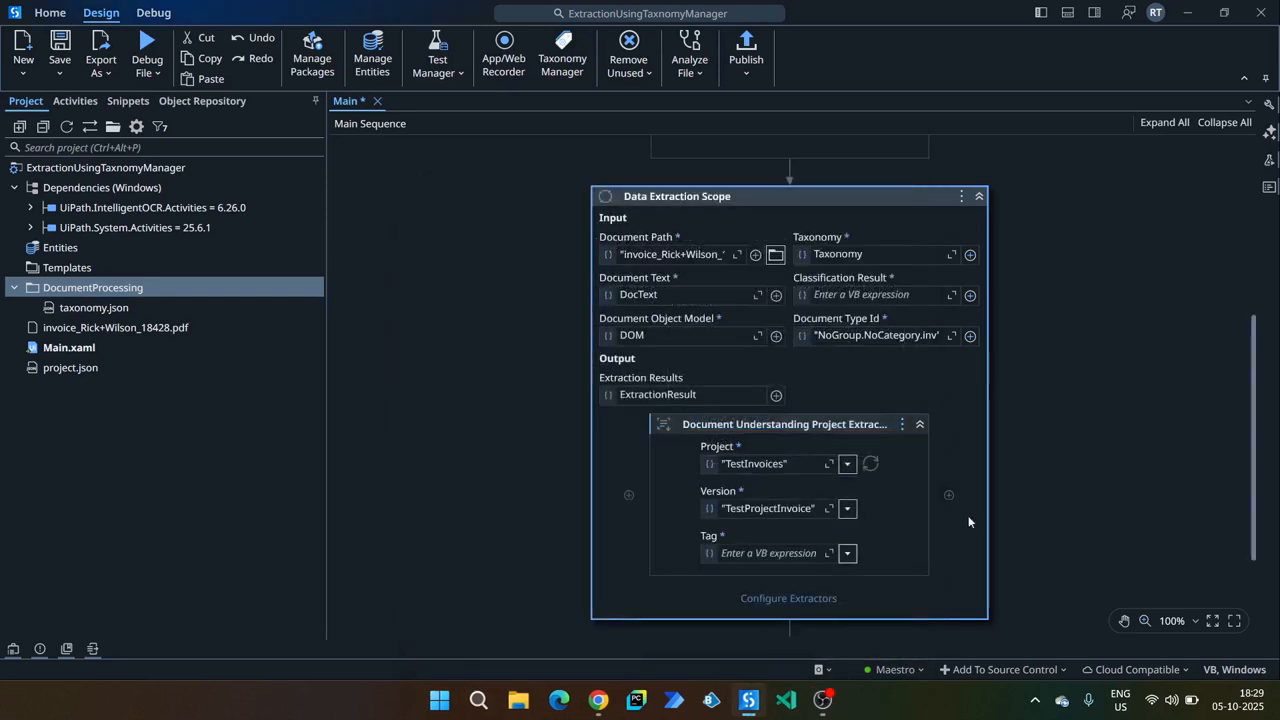
Look over the Main sequence from Load Taxonomy to the Data Extraction Scope and save the workflow.
scroll(990, 500, down, 3)
scroll(990, 495, up, 5)
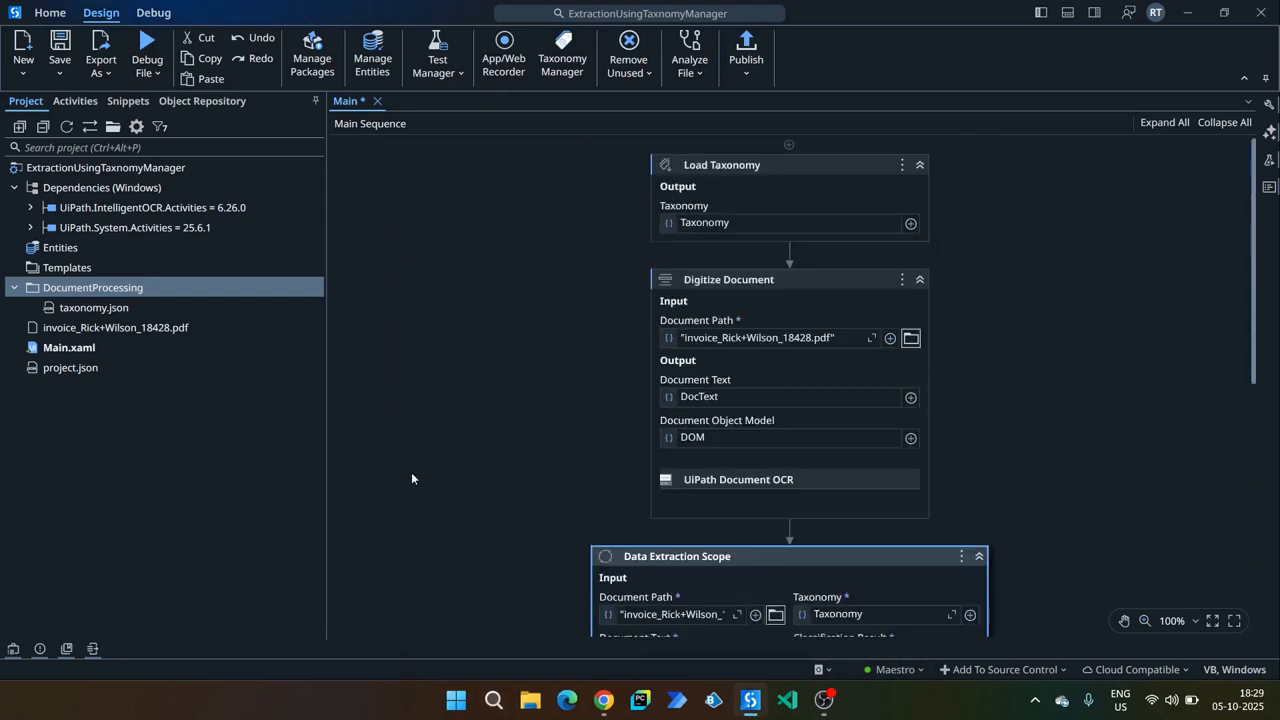
scroll(574, 340, down, 6)
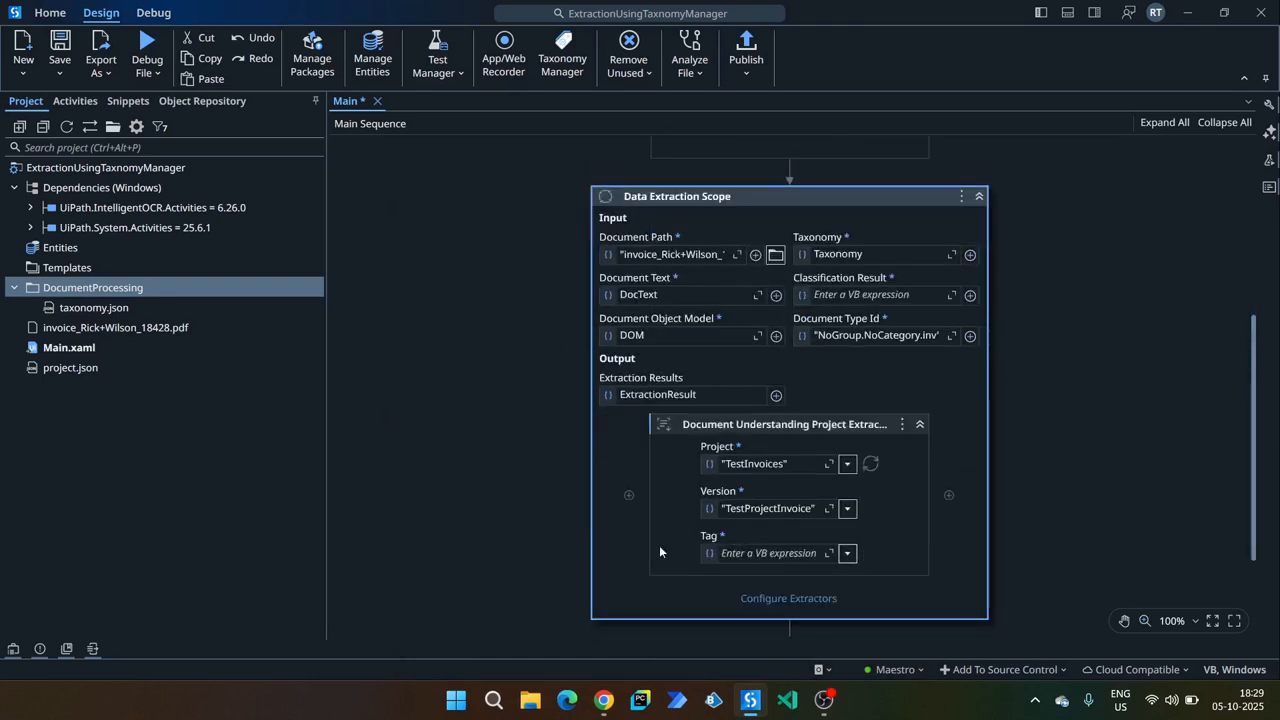
click(729, 422)
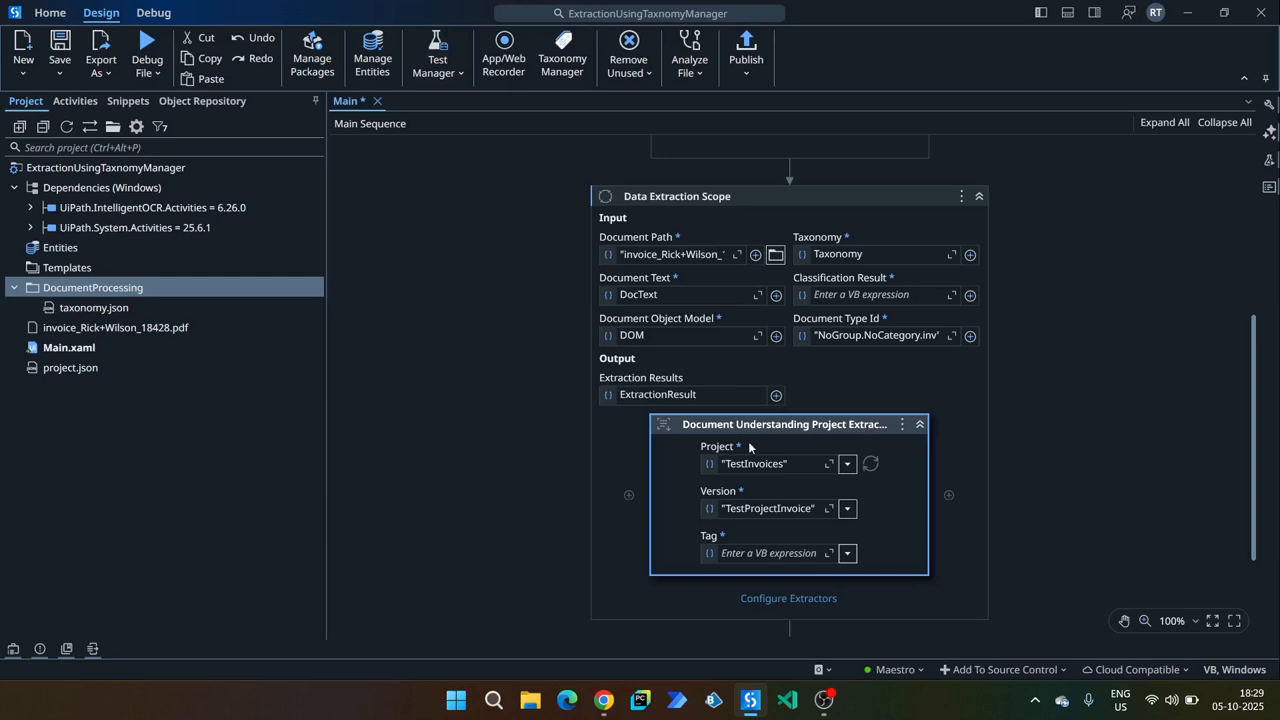
click(507, 364)
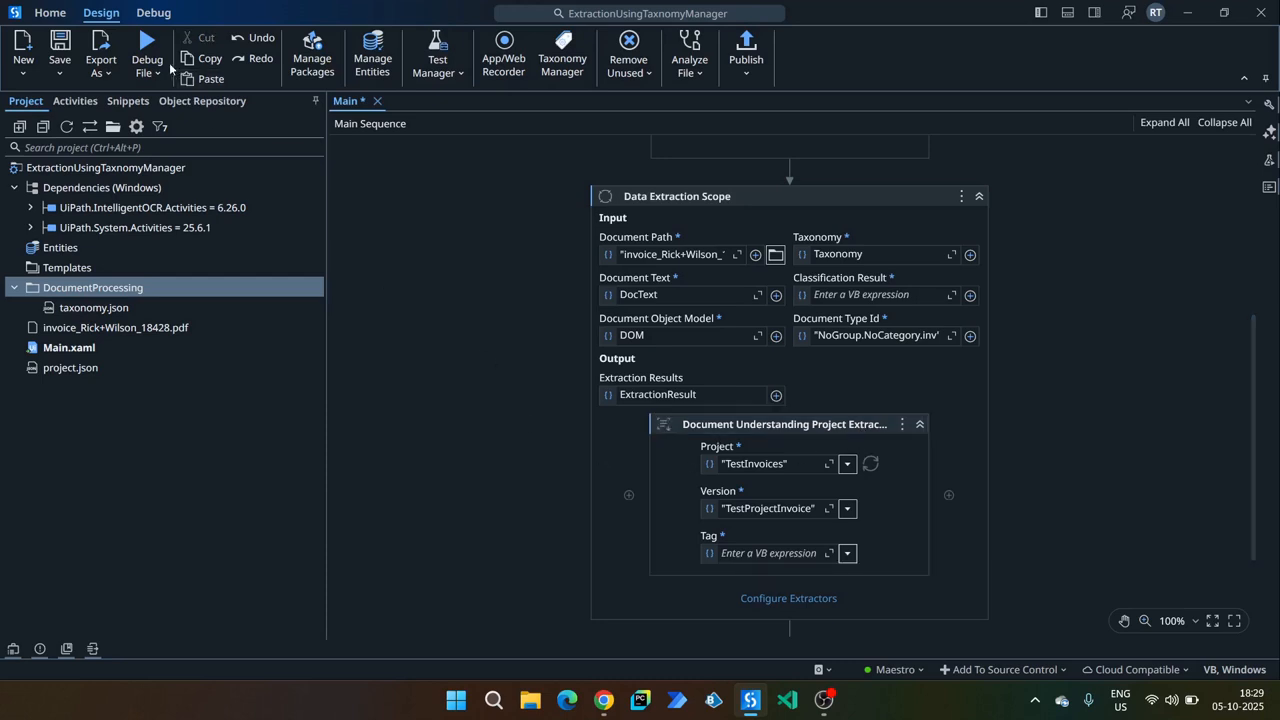
click(58, 42)
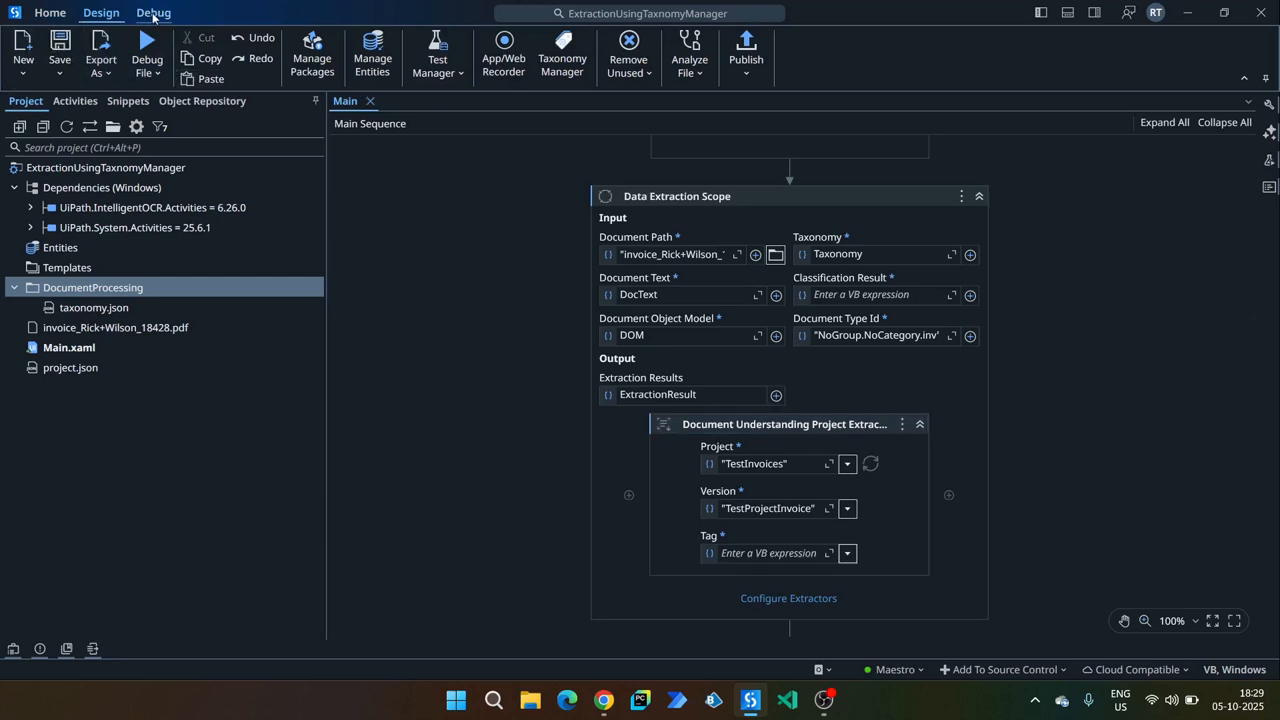
Debug the Main workflow of ExtractionUsingTaxnomyManager up to the breakpoint on the Log Message activity.
click(153, 12)
scroll(516, 397, down, 2)
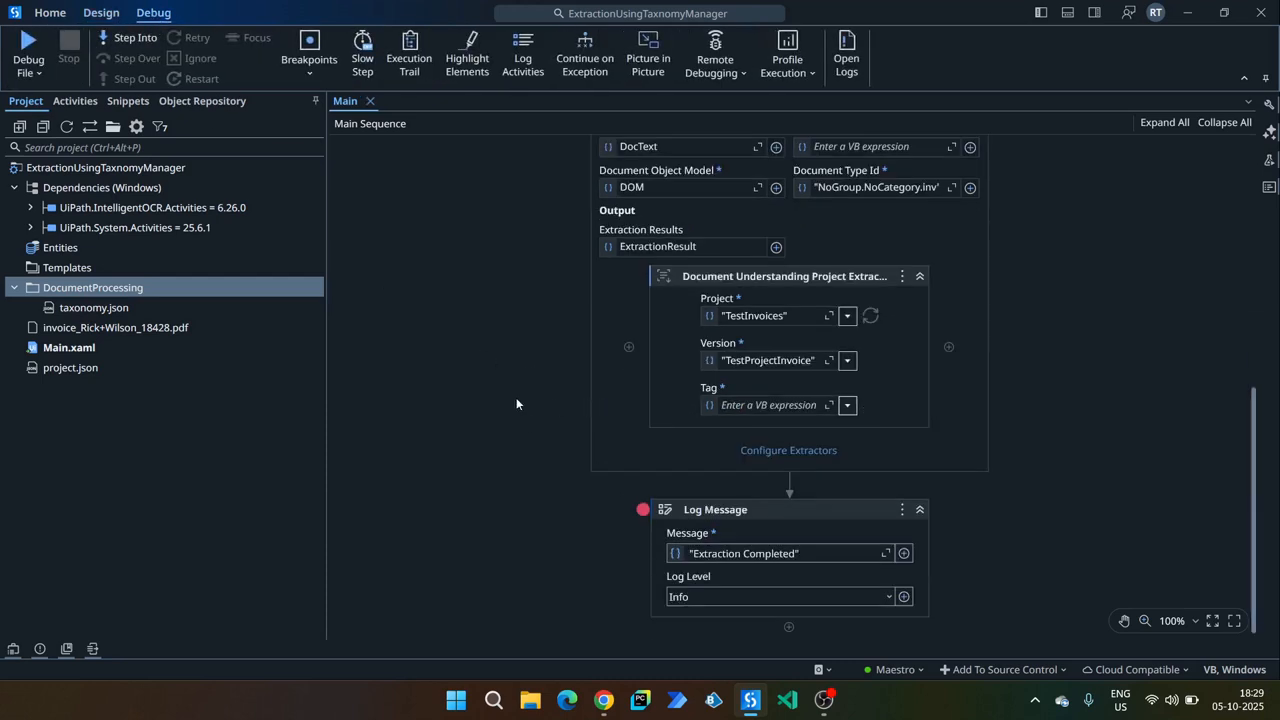
click(28, 45)
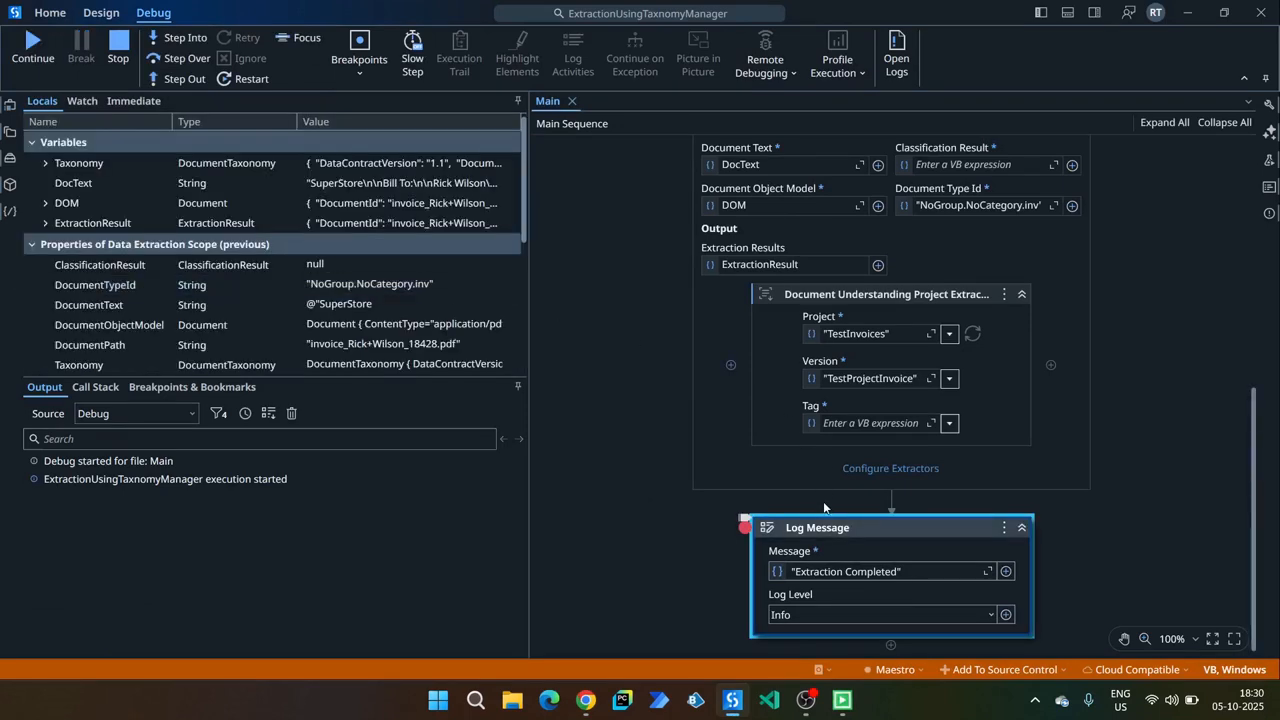
Examine the full ExtractionResult variable, reading the Payment Status and Vendor Name fields, and close the value viewer.
mouse_move(224, 219)
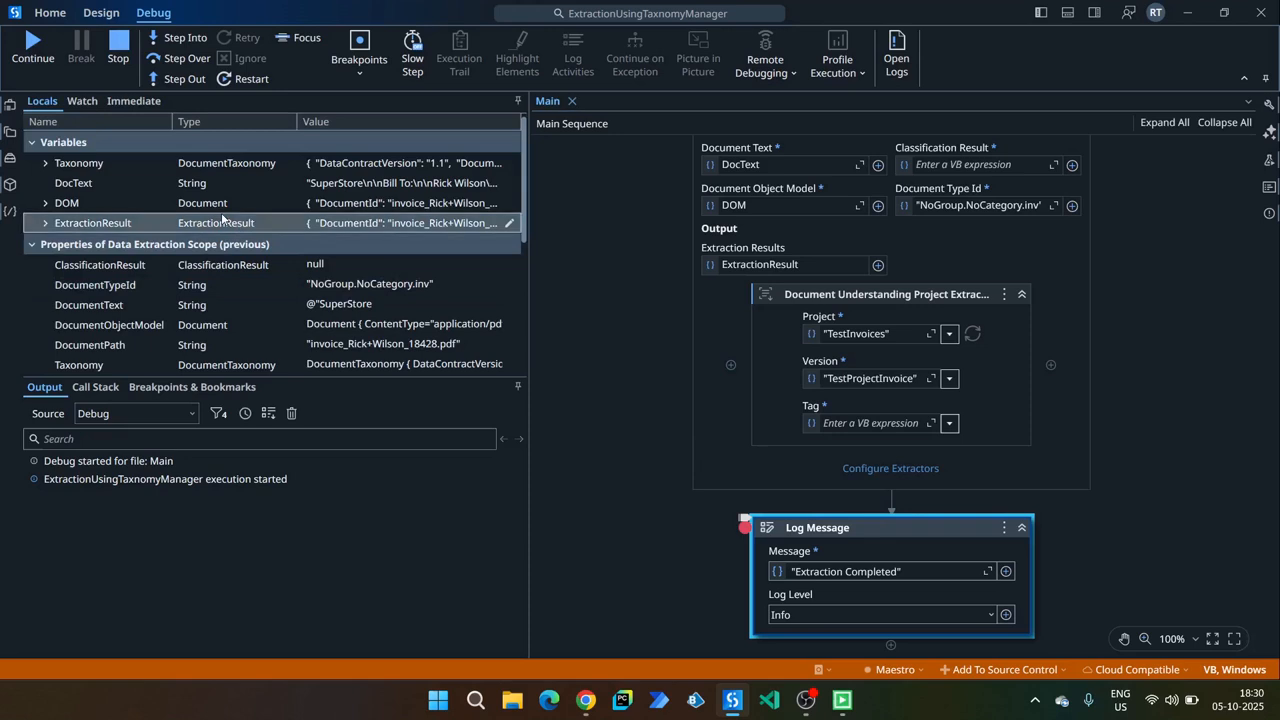
click(511, 226)
scroll(647, 372, down, 6)
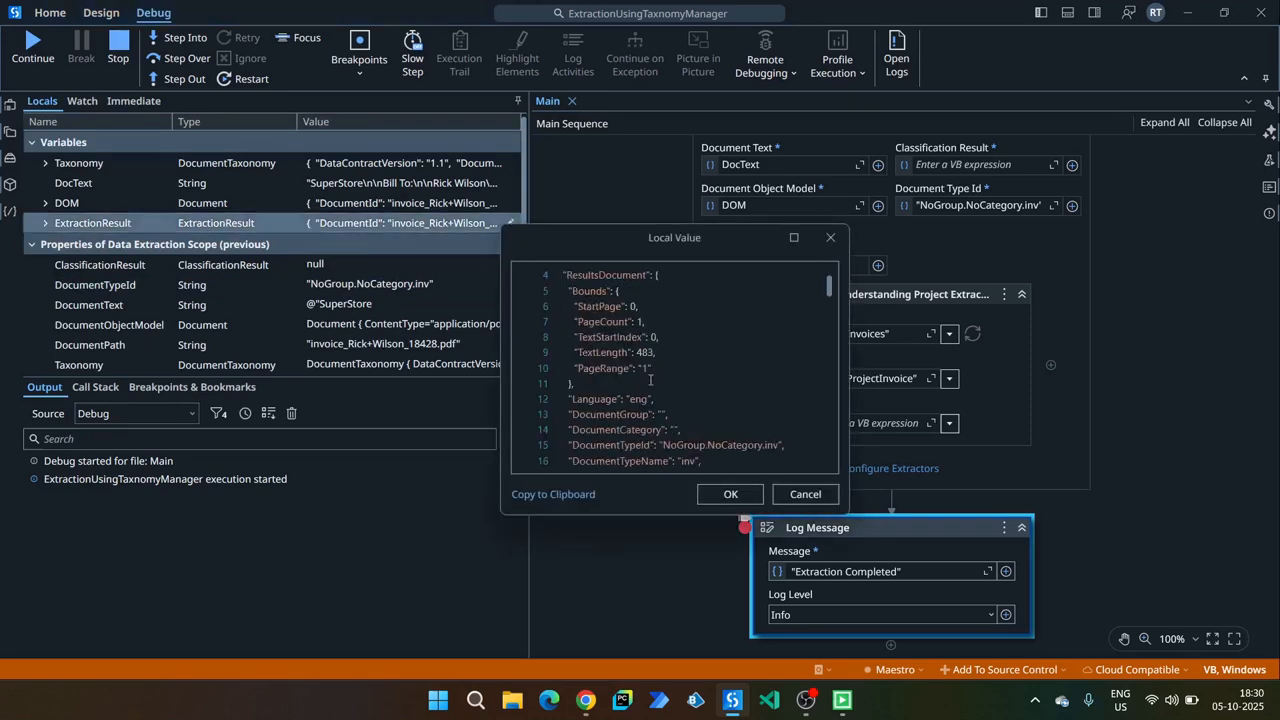
scroll(647, 372, down, 5)
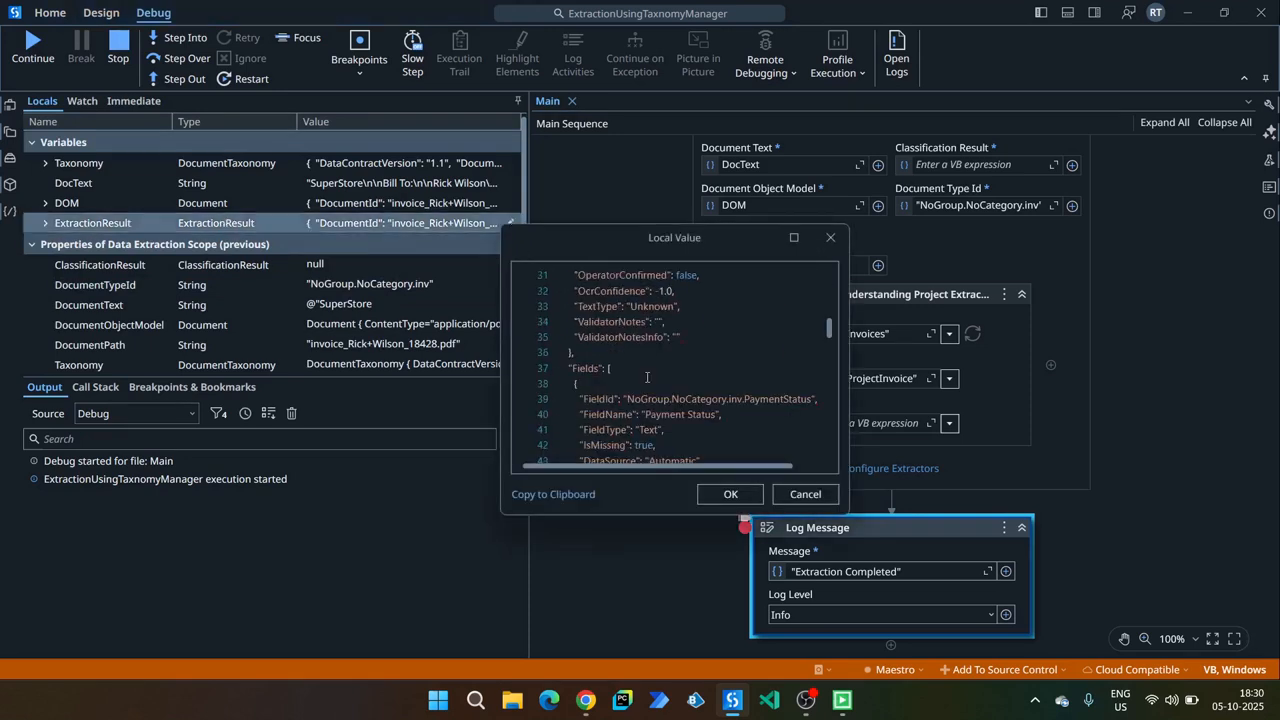
drag(670, 369, 712, 370)
scroll(666, 397, down, 1)
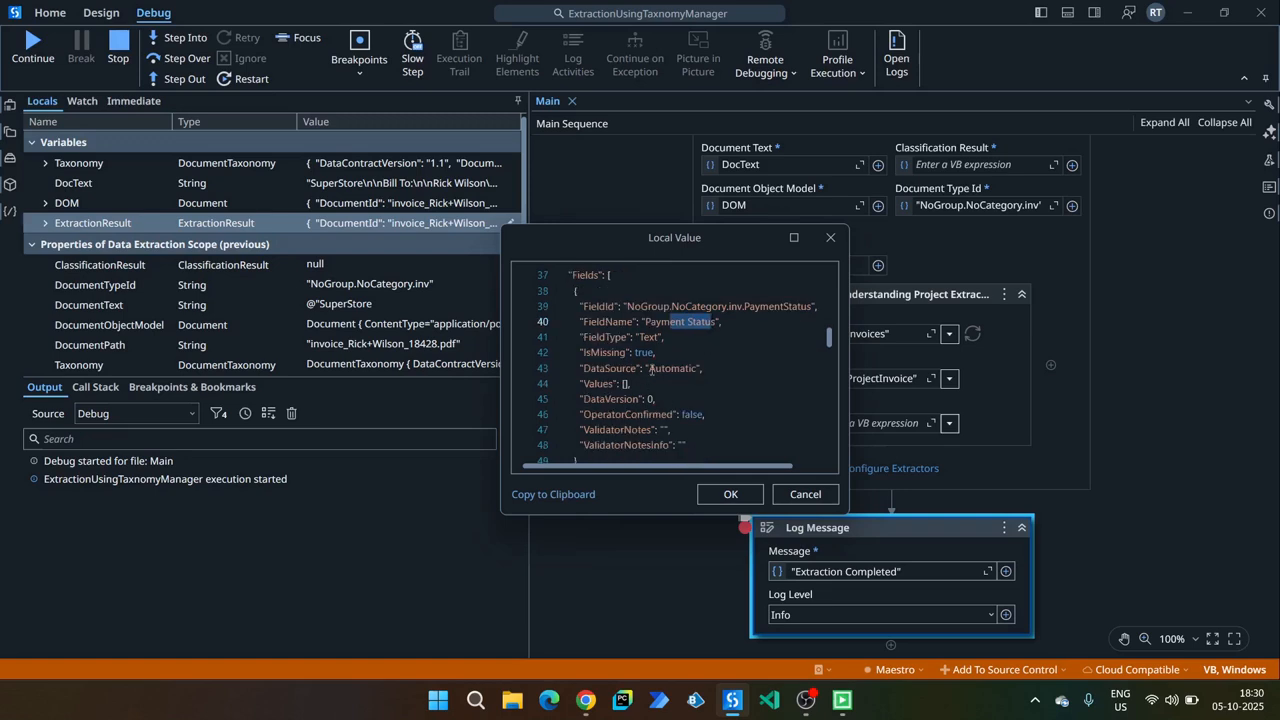
scroll(616, 362, down, 4)
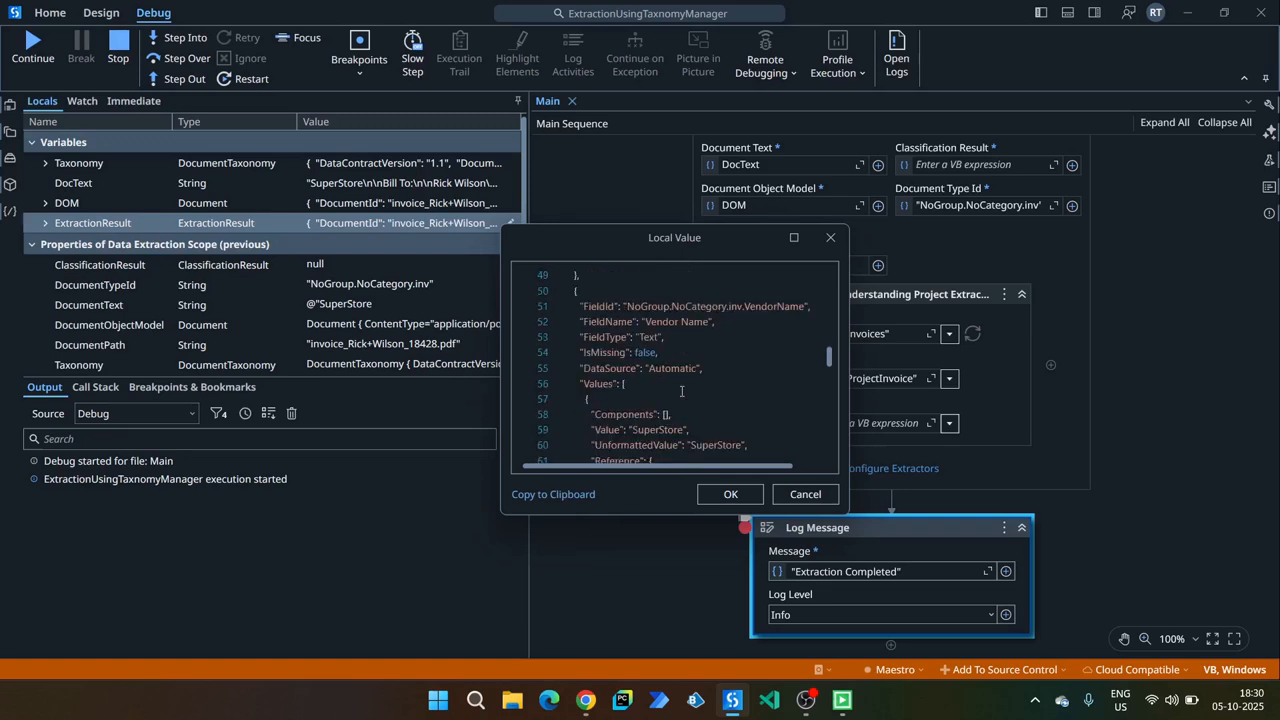
drag(659, 322, 703, 322)
click(720, 320)
click(703, 322)
scroll(643, 429, down, 1)
click(645, 385)
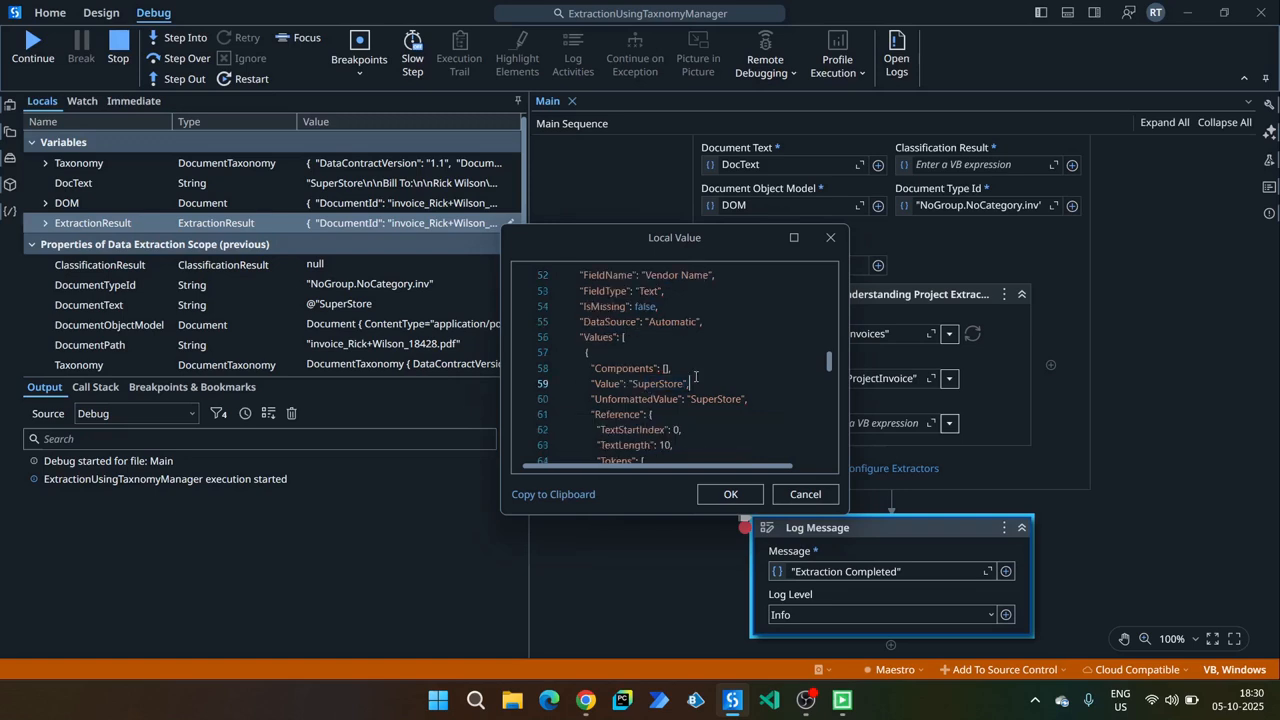
click(830, 237)
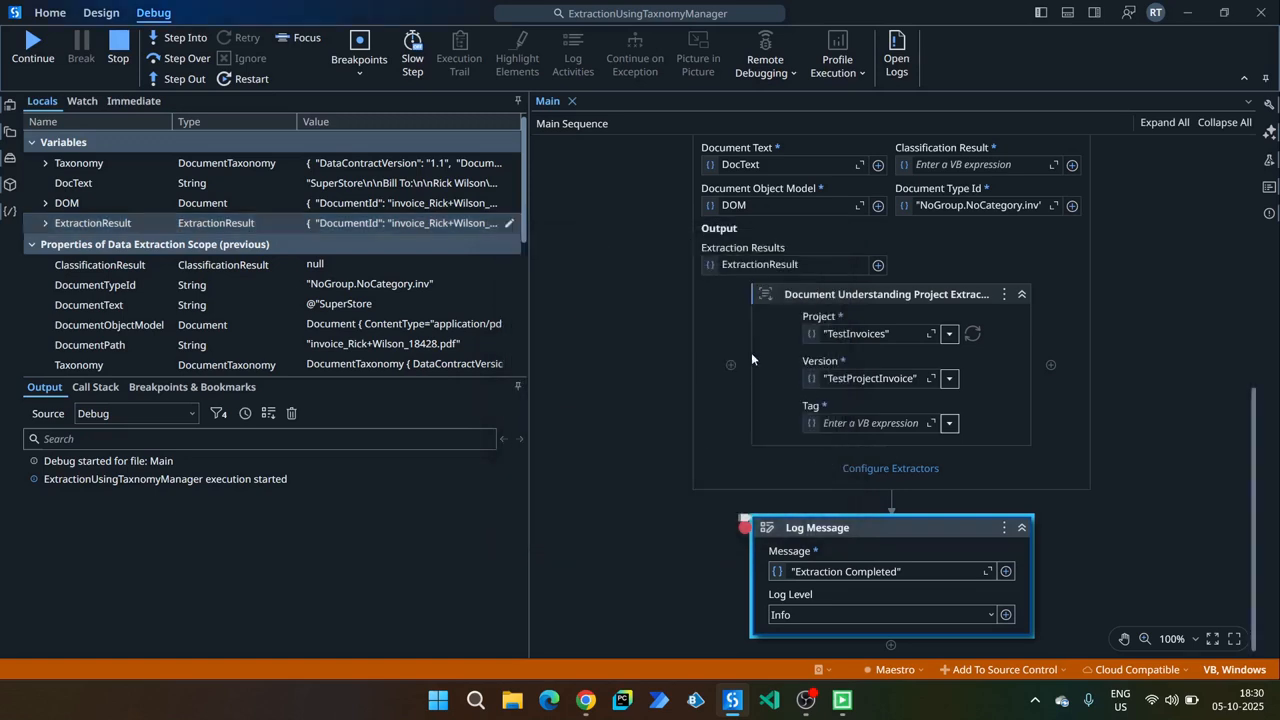
Resume the paused debug run of ExtractionUsingTaxnomyManager from the Log Message breakpoint to completion.
drag(711, 286, 1053, 458)
click(632, 367)
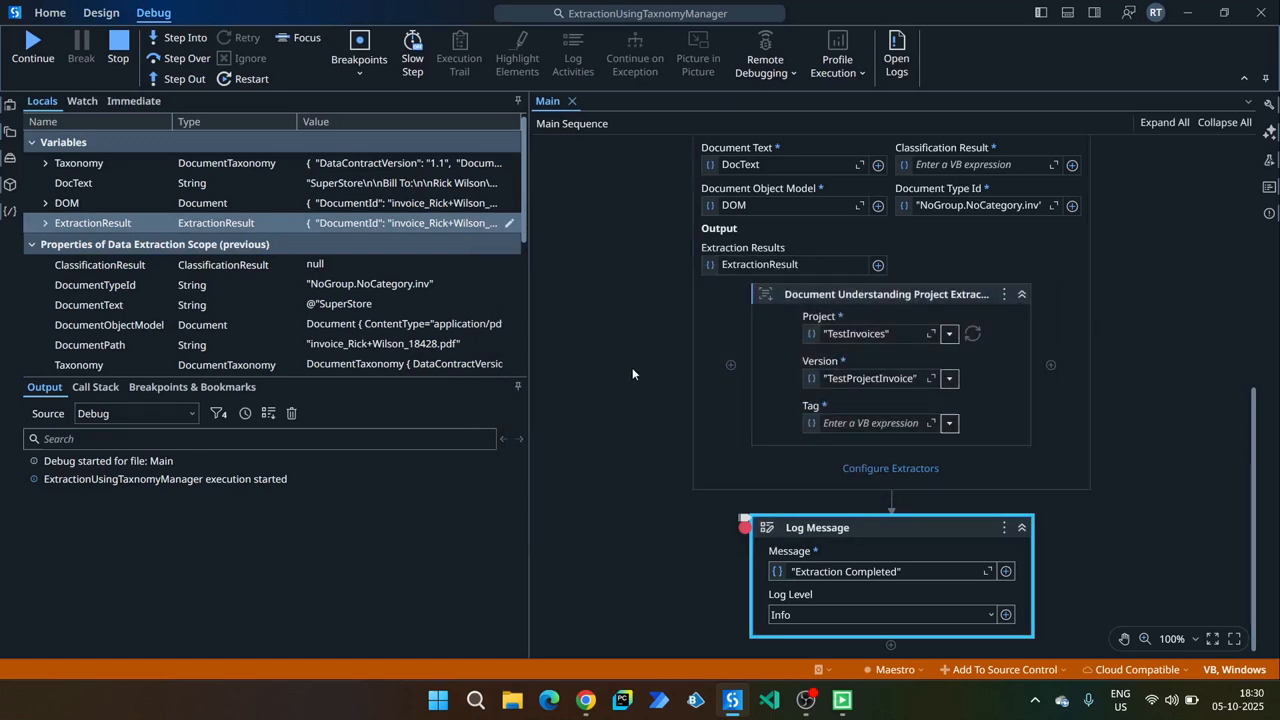
click(42, 54)
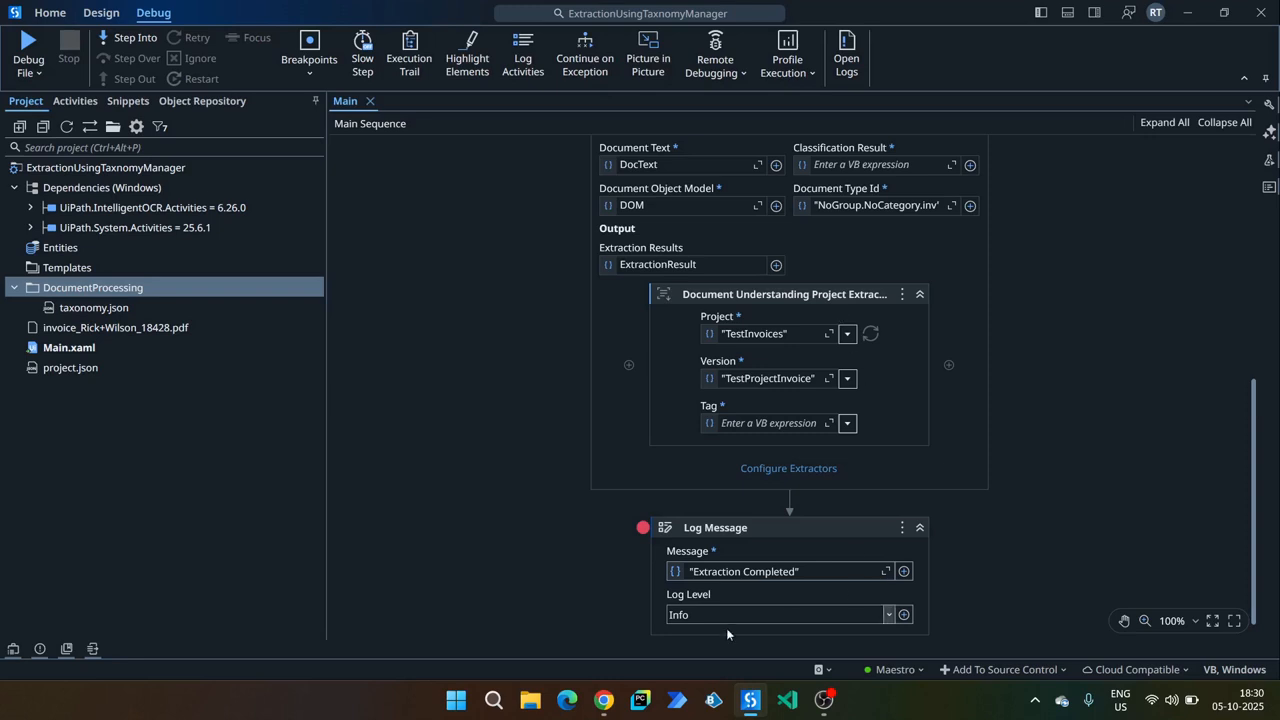
Switch to the TestInvoices project versions page in Chrome and go back to the Document Understanding projects list.
mouse_move(603, 700)
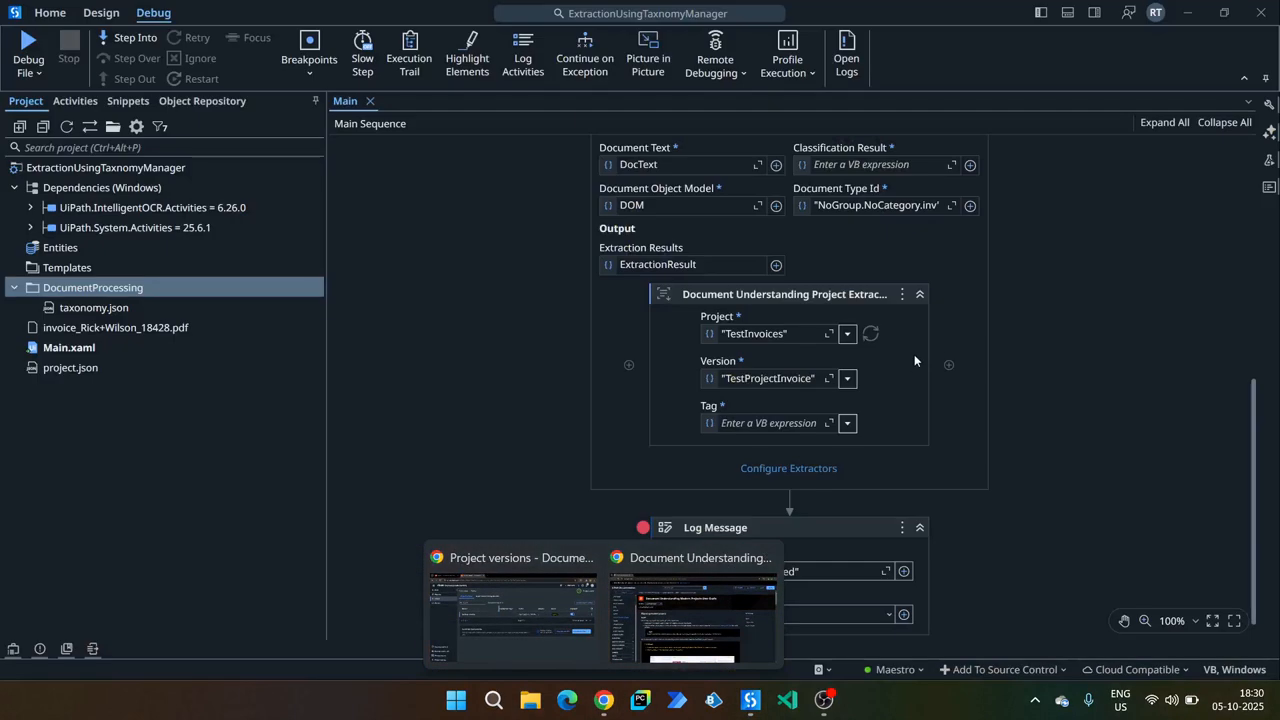
click(515, 565)
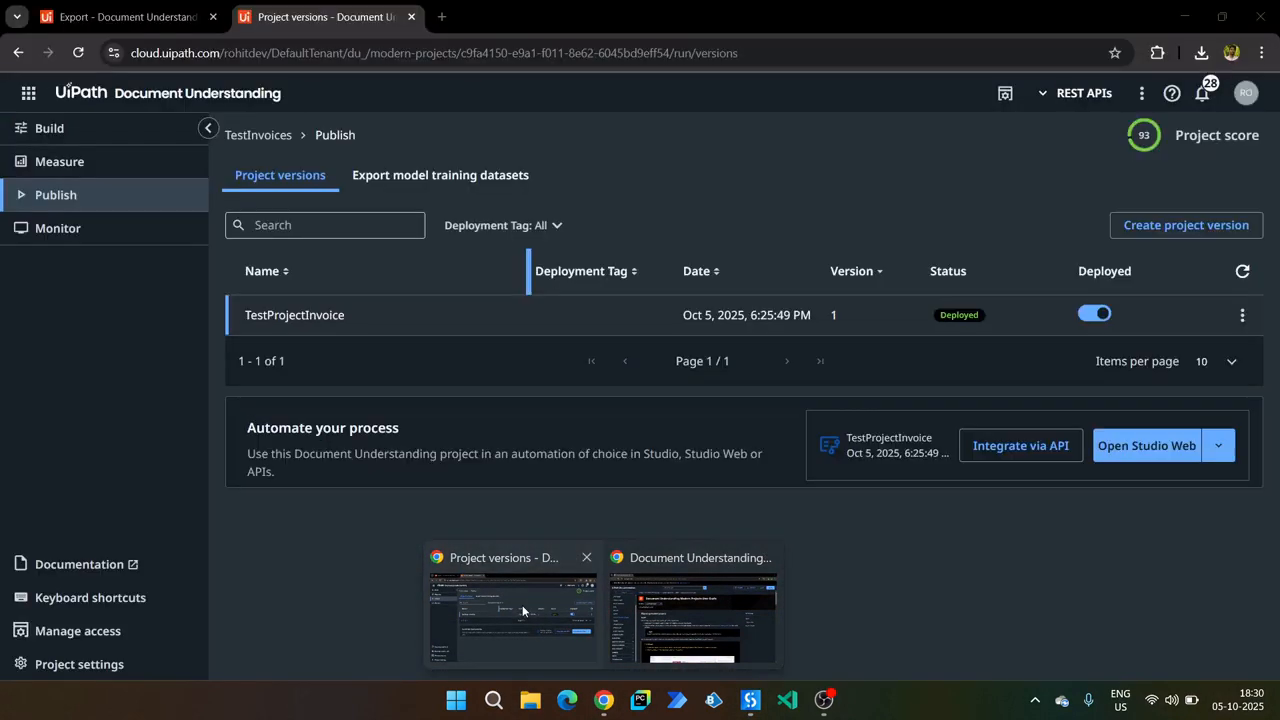
click(77, 96)
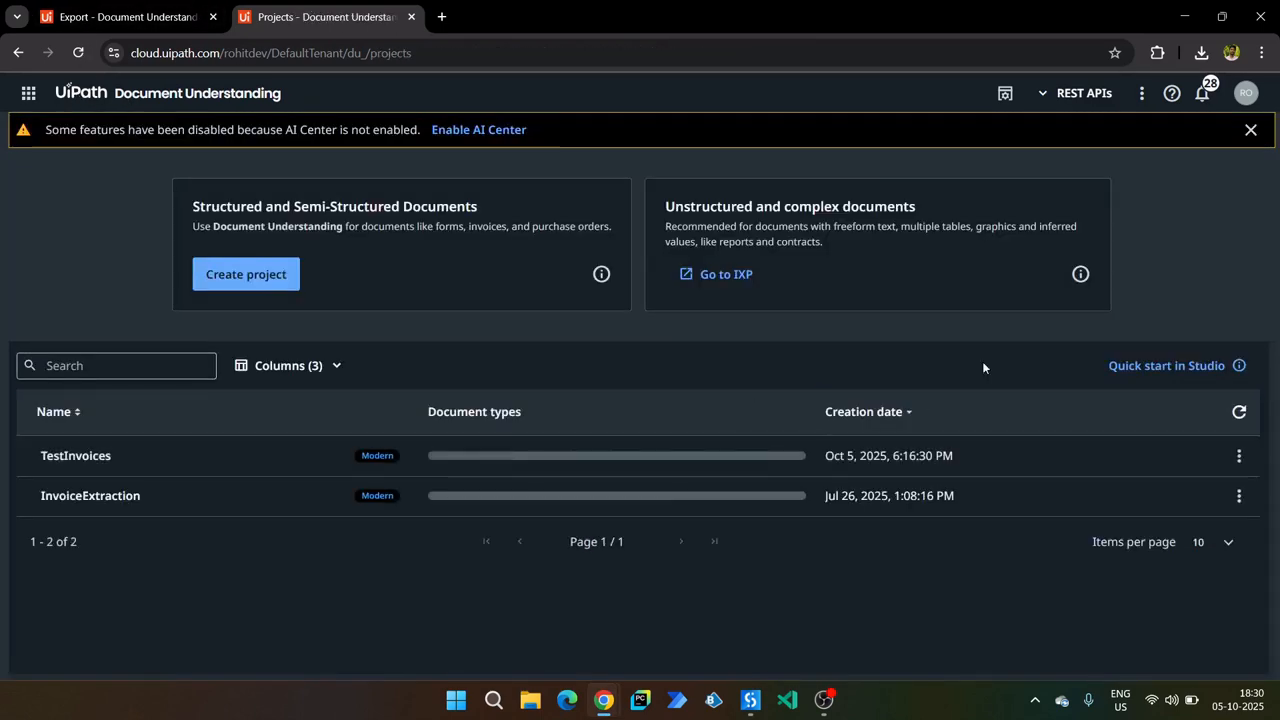